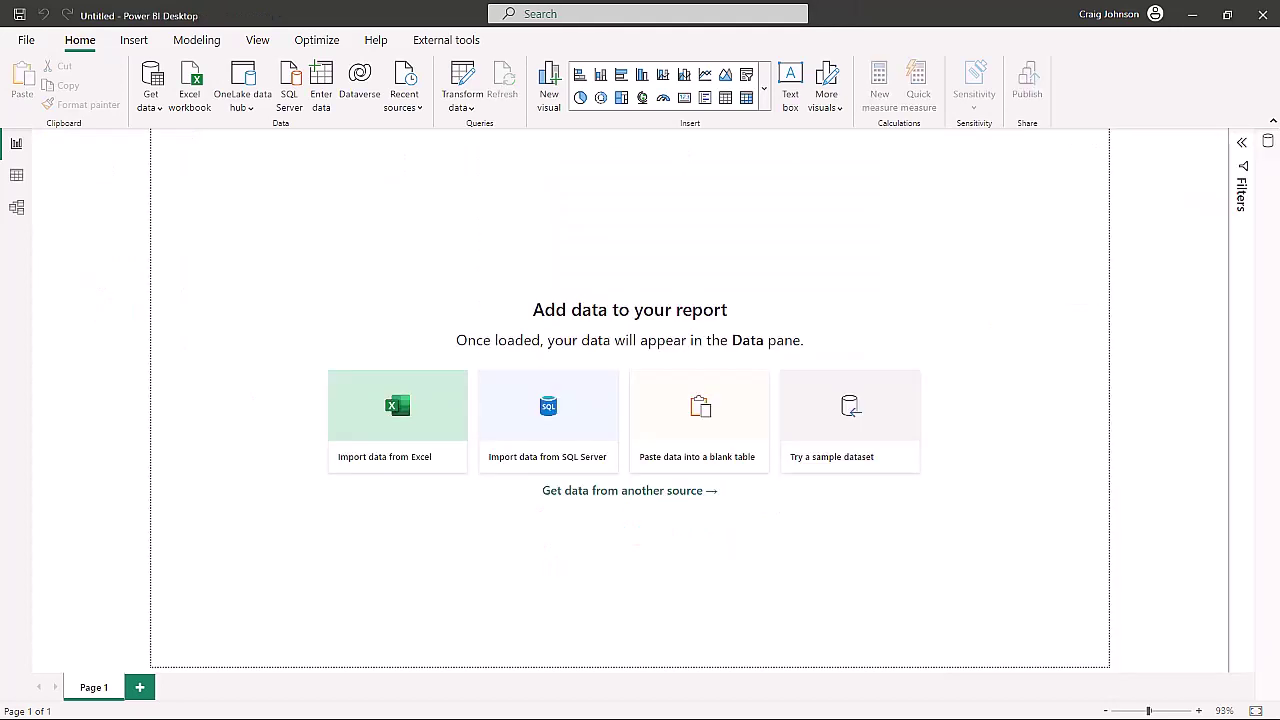
Import the SearchTerms sheet from the Search terms Text Analysis workbook and open it for data transformation
click(199, 108)
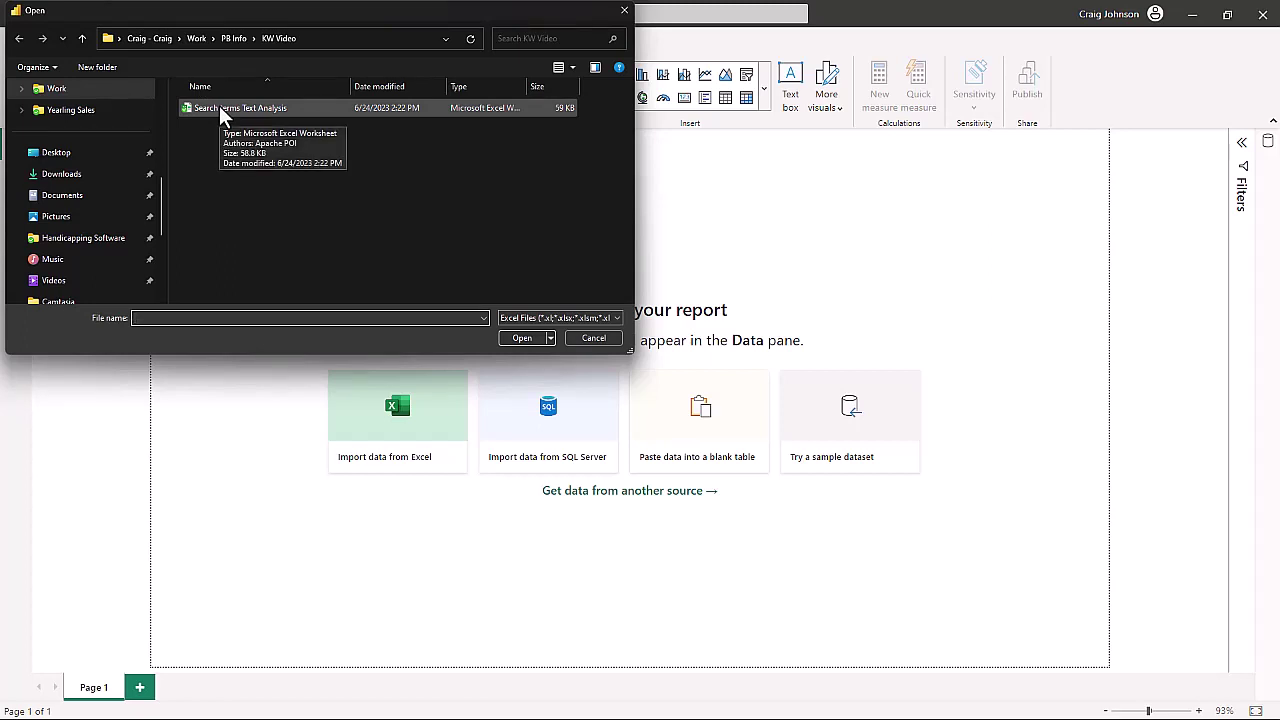
click(222, 112)
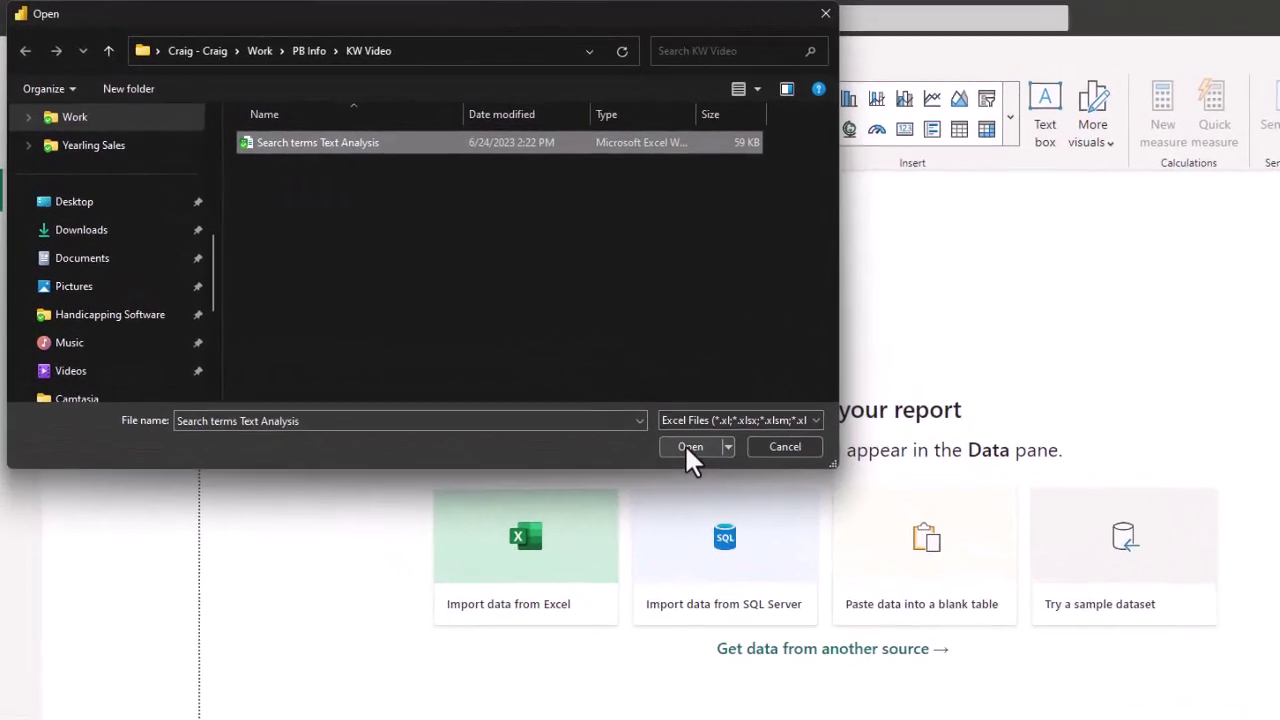
click(518, 335)
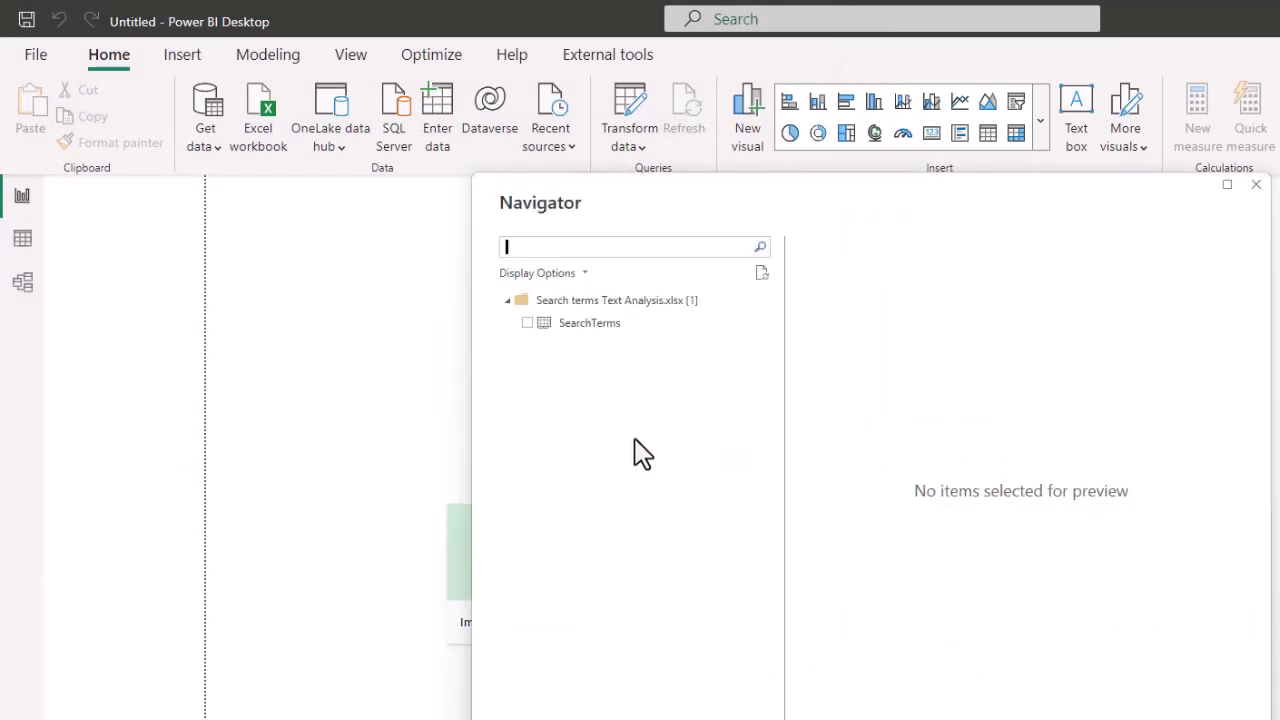
click(527, 322)
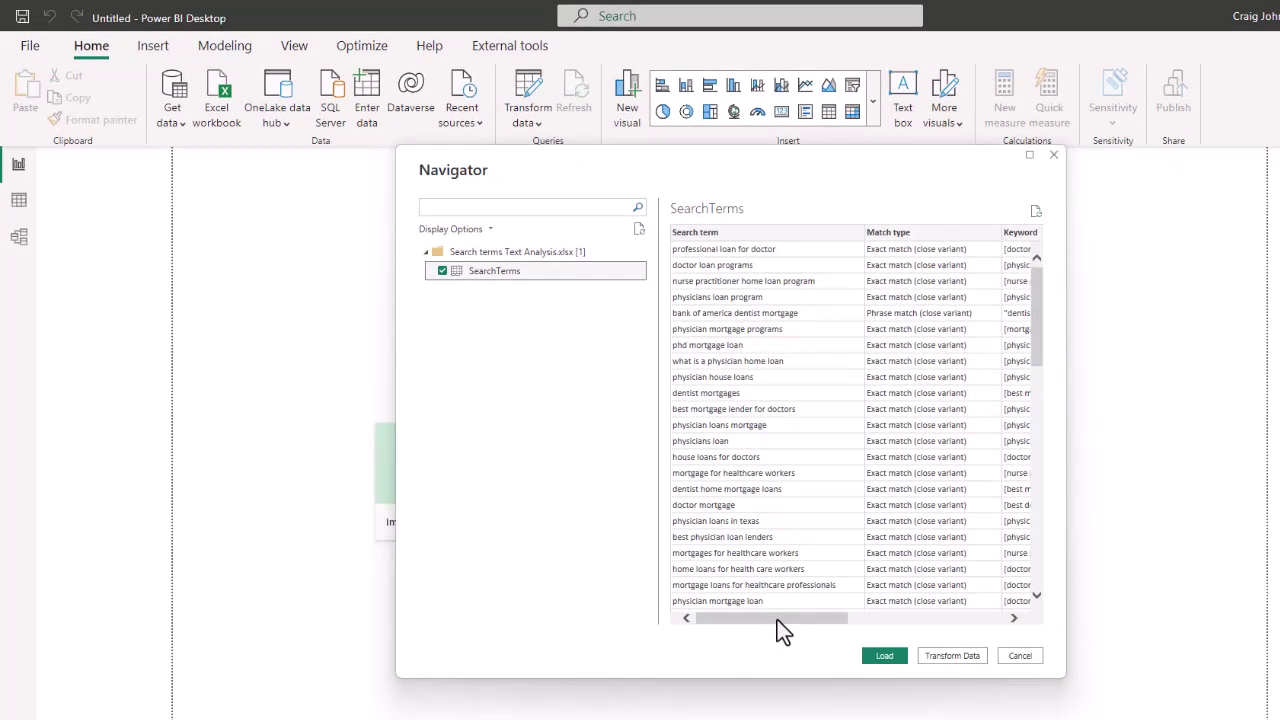
drag(777, 619, 760, 616)
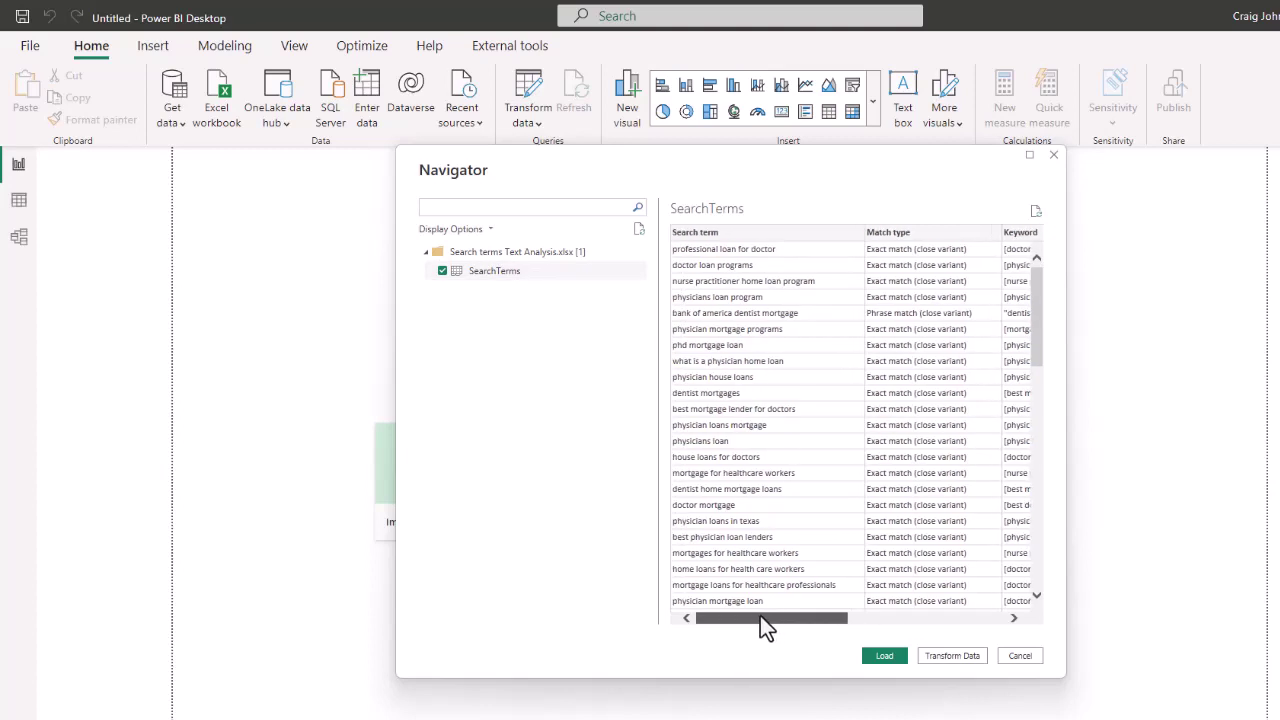
click(955, 656)
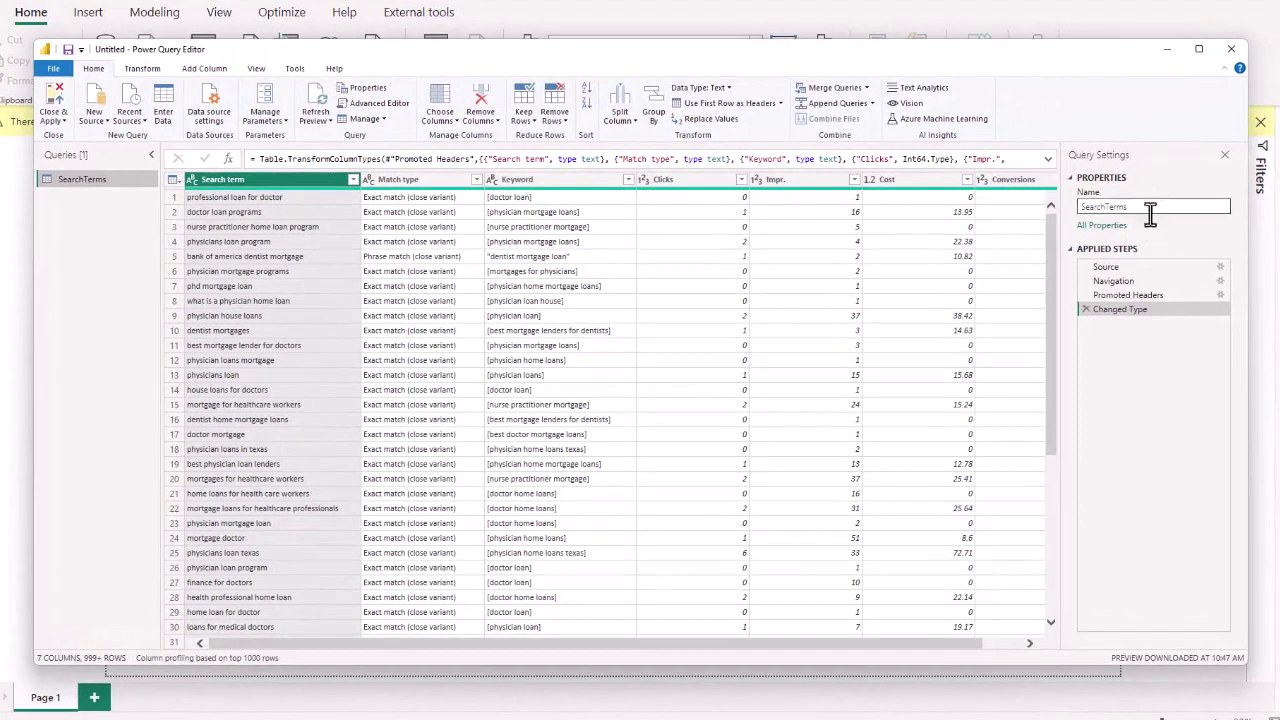
Rename the SearchTerms query as Google Search Terms and add an index column starting from 1
double_click(1150, 208)
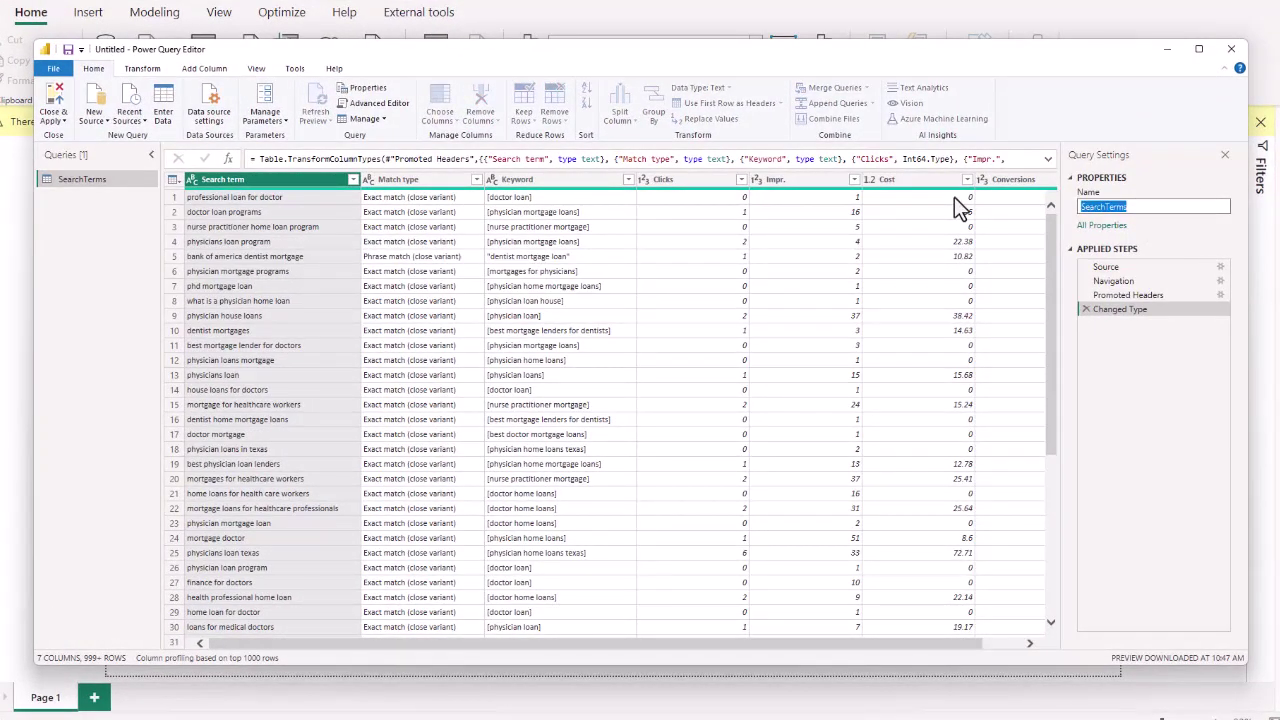
text(Google Search Terms)
drag(859, 637, 976, 634)
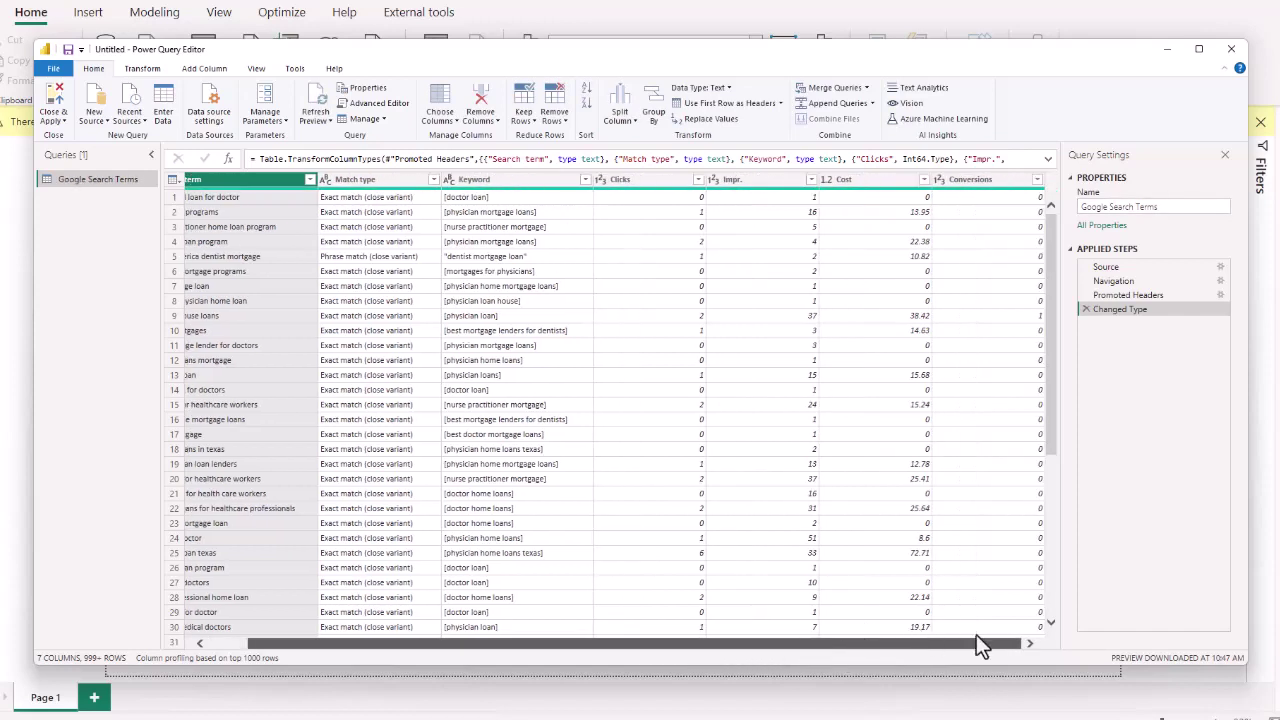
click(201, 68)
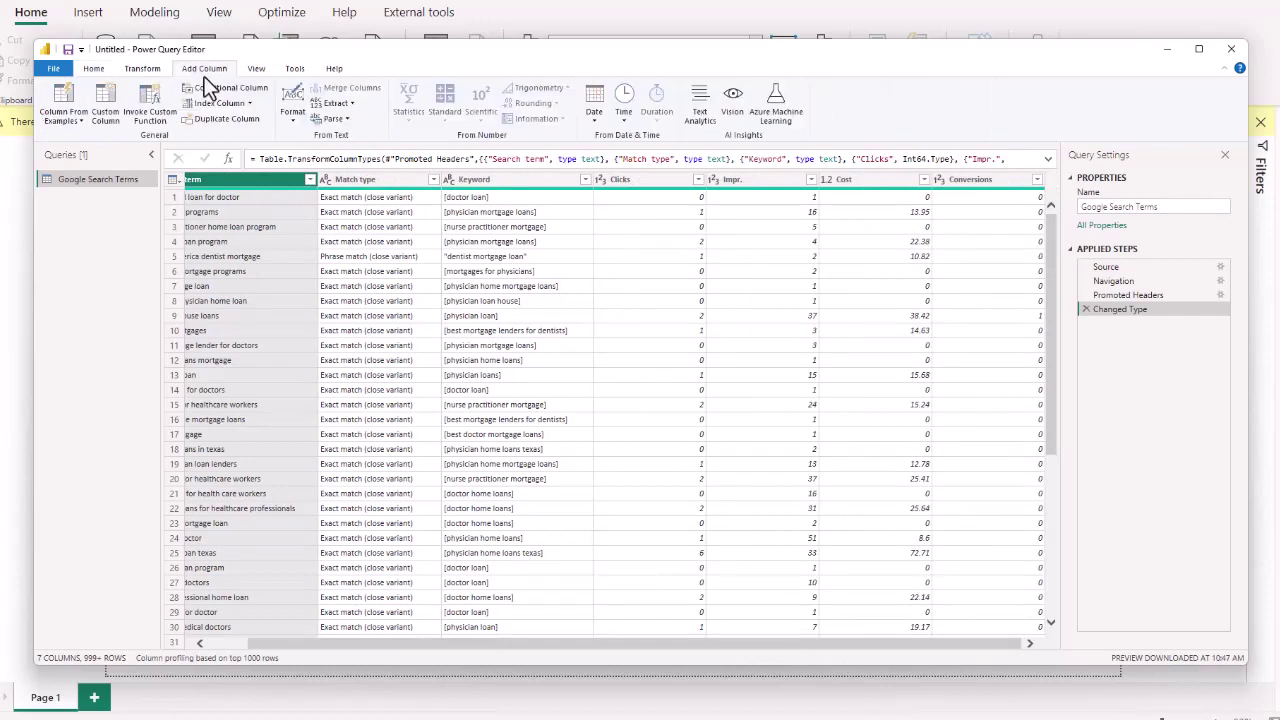
click(248, 102)
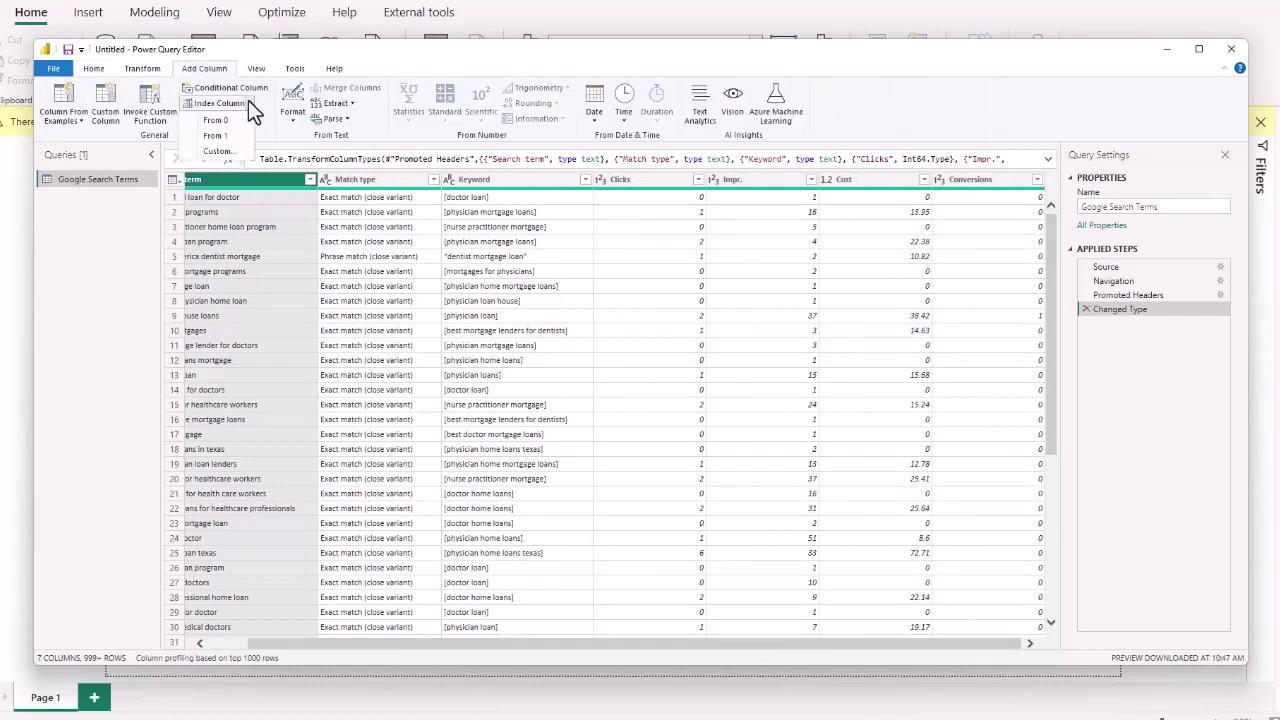
click(217, 135)
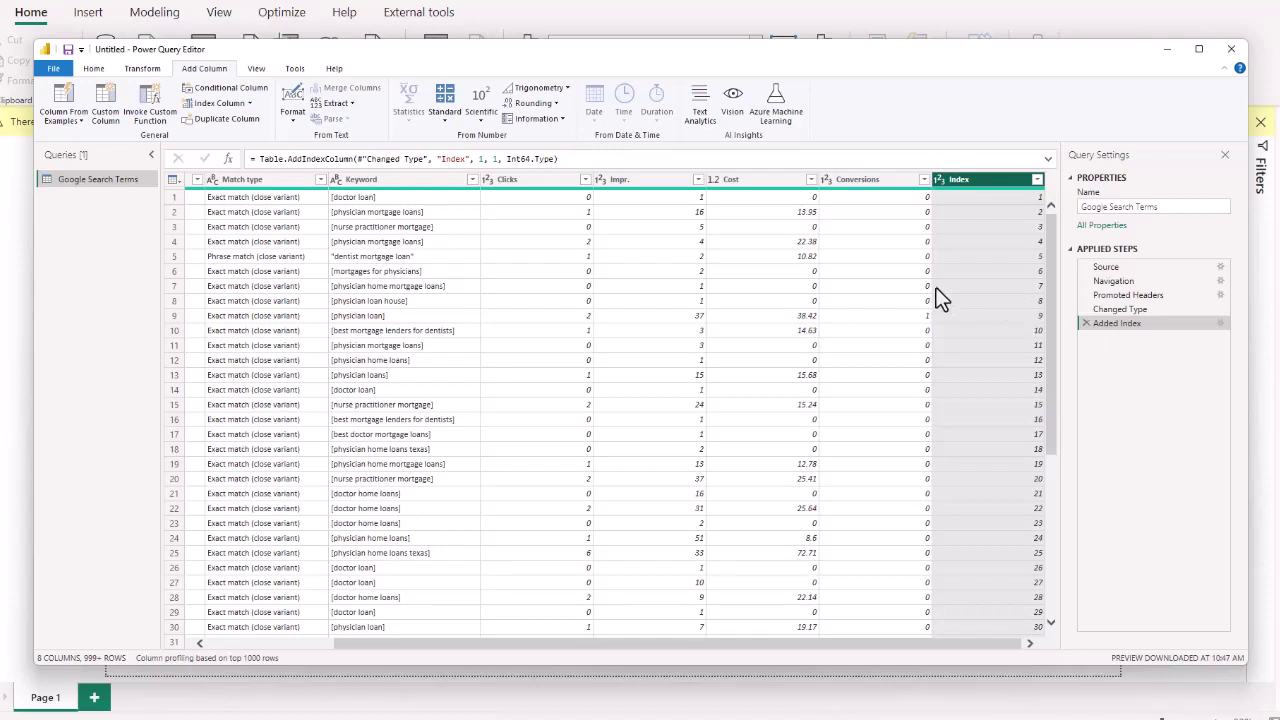
Create a reference of the Google Search Terms query and name it Google Search Topics
right_click(89, 181)
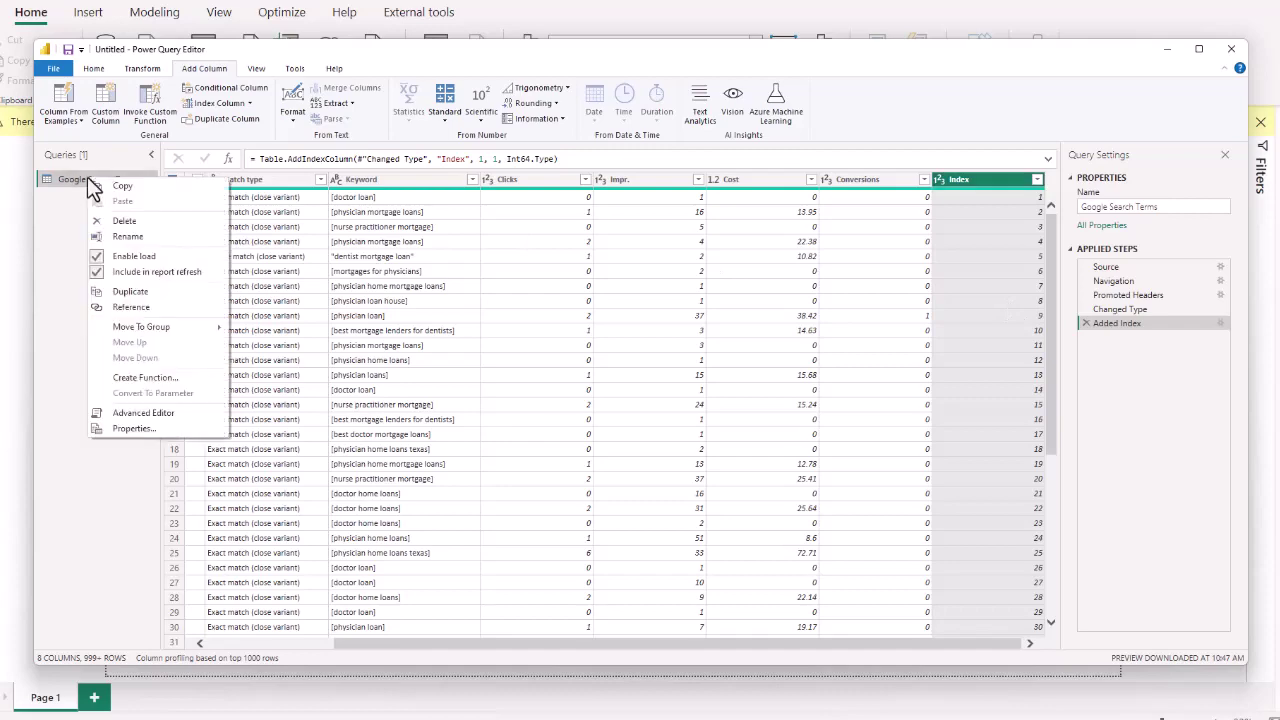
click(128, 306)
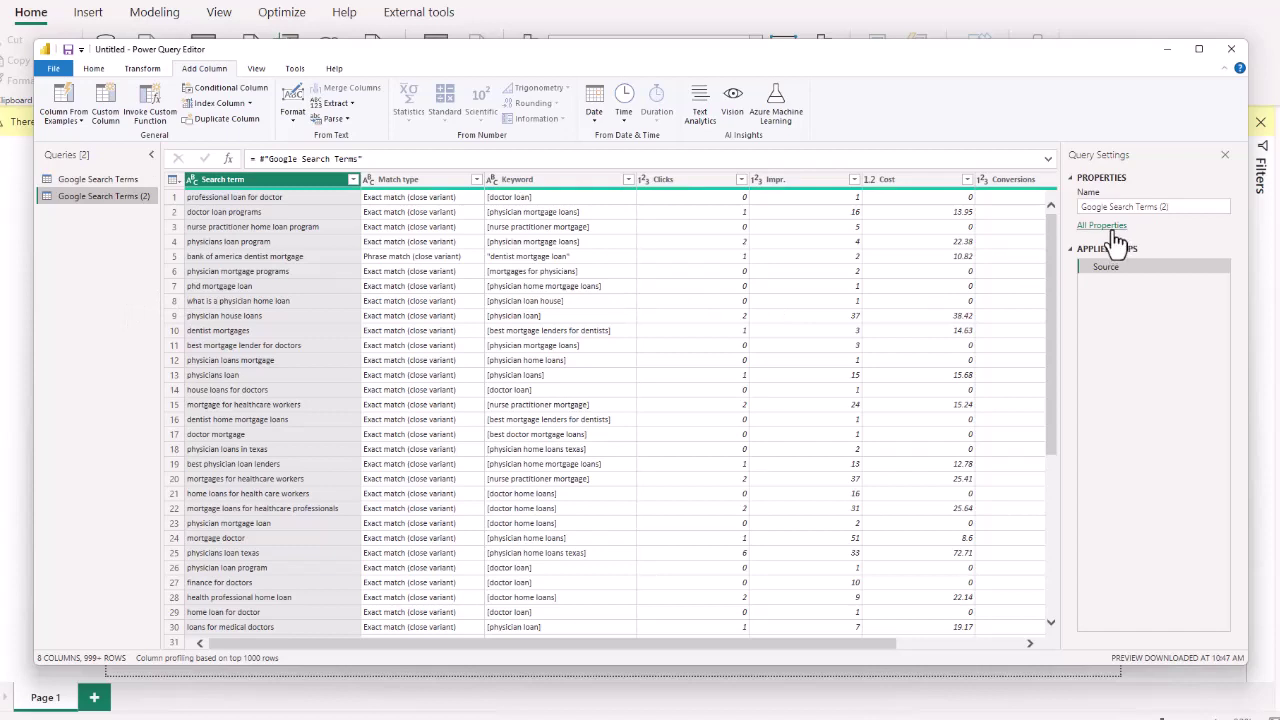
drag(1190, 206, 995, 198)
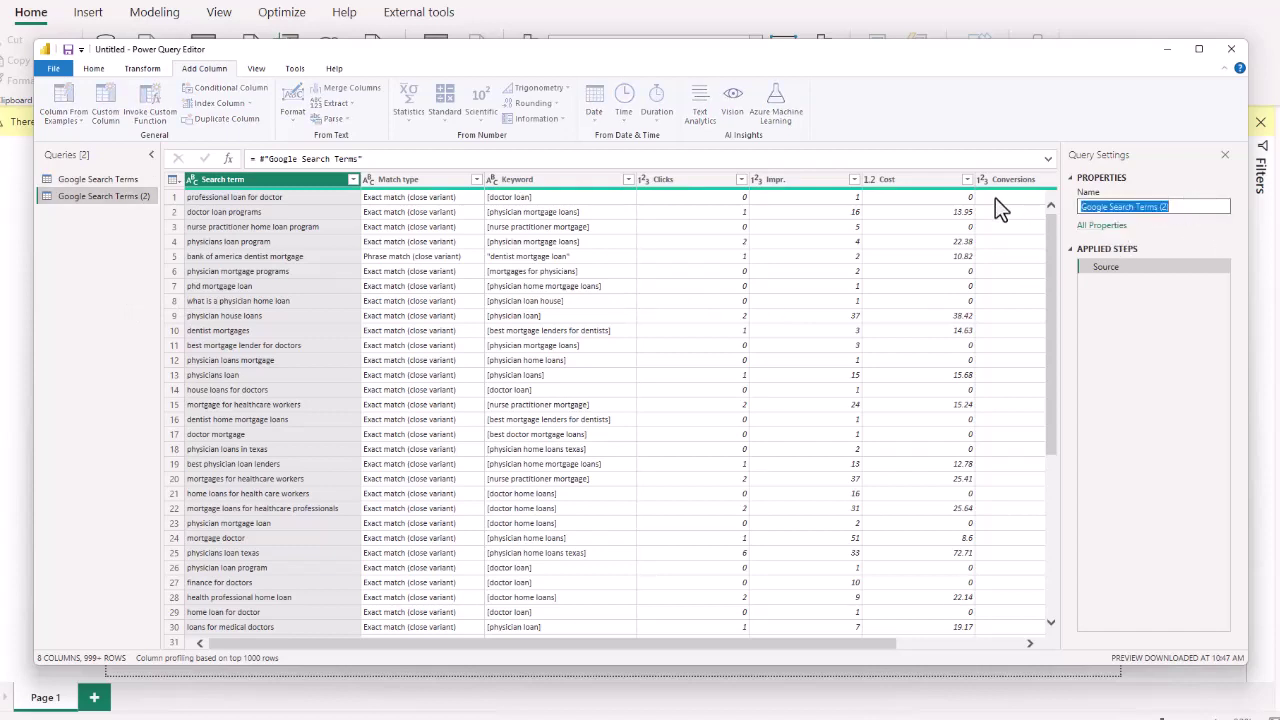
text(Goog)
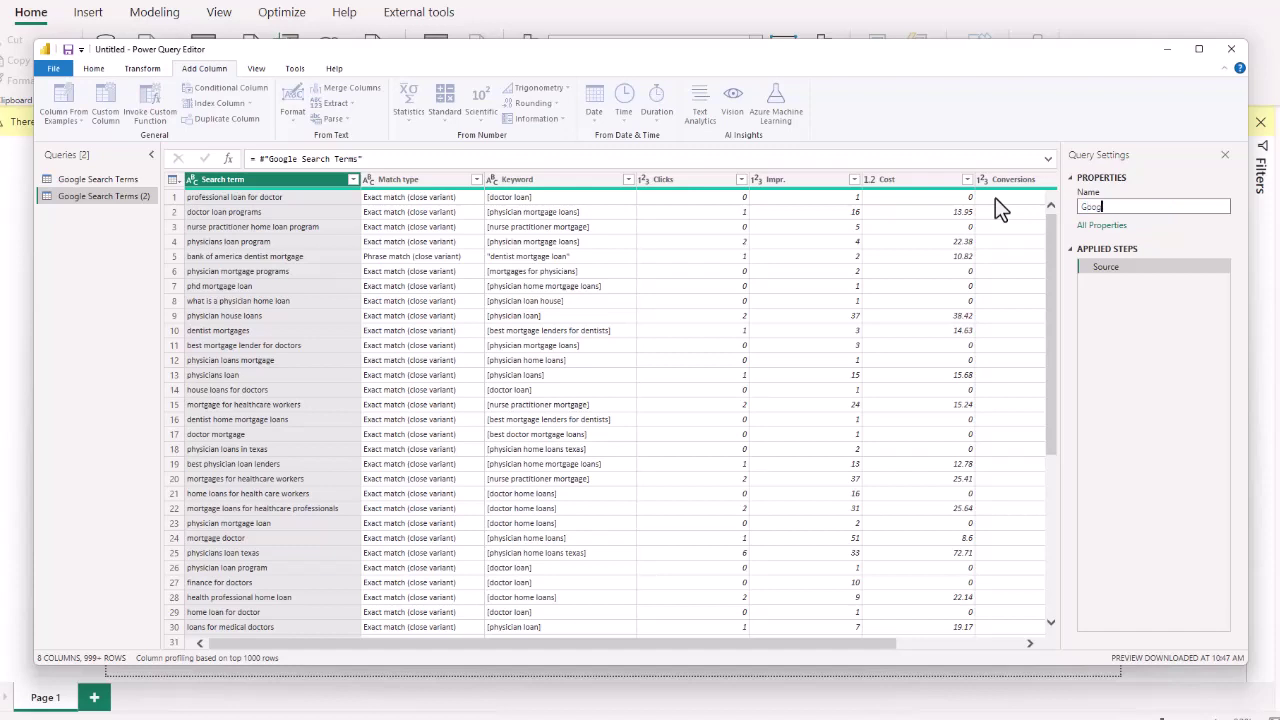
text(le Search Topics)
key(Return)
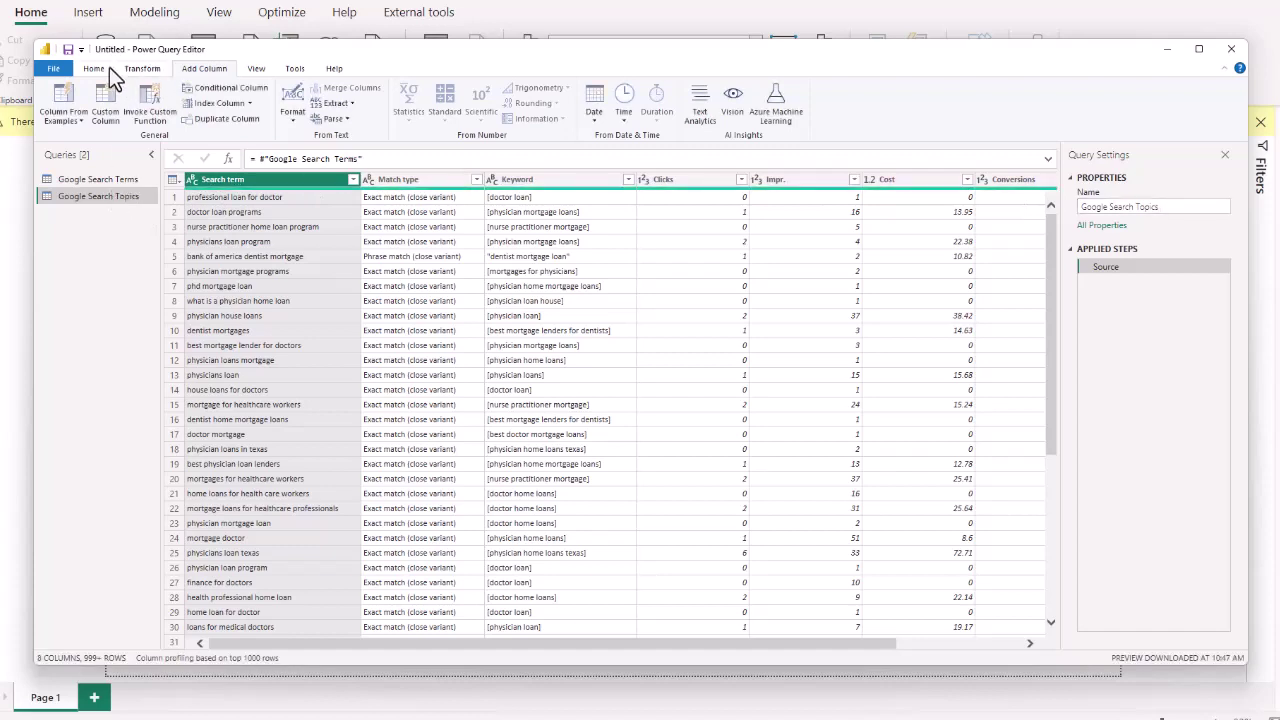
Keep only the Search term and Index columns in the Google Search Topics query
click(140, 68)
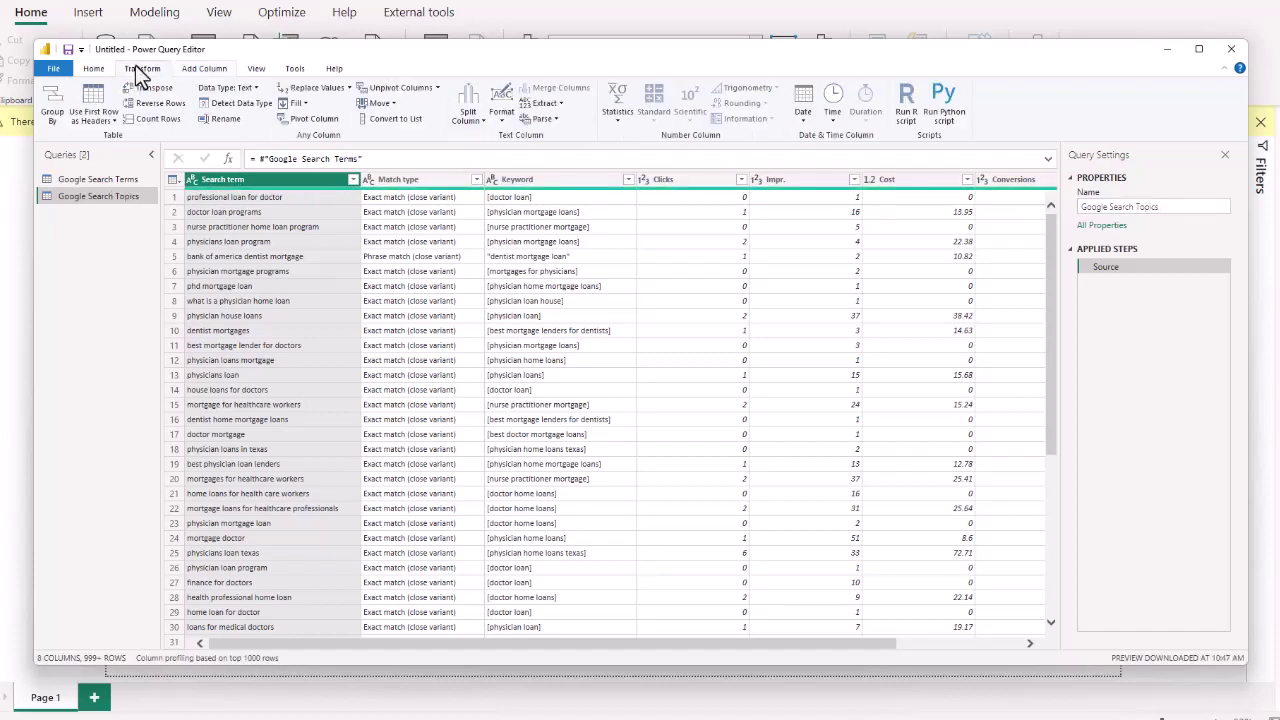
click(93, 68)
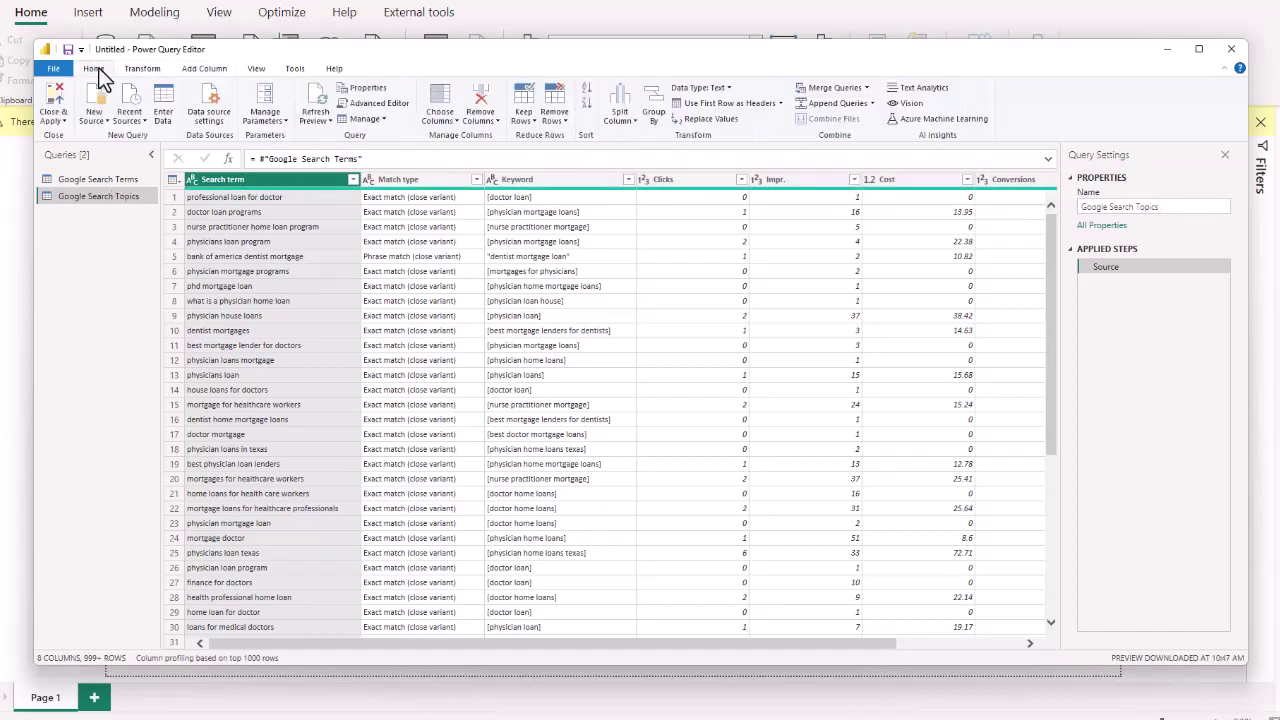
click(453, 111)
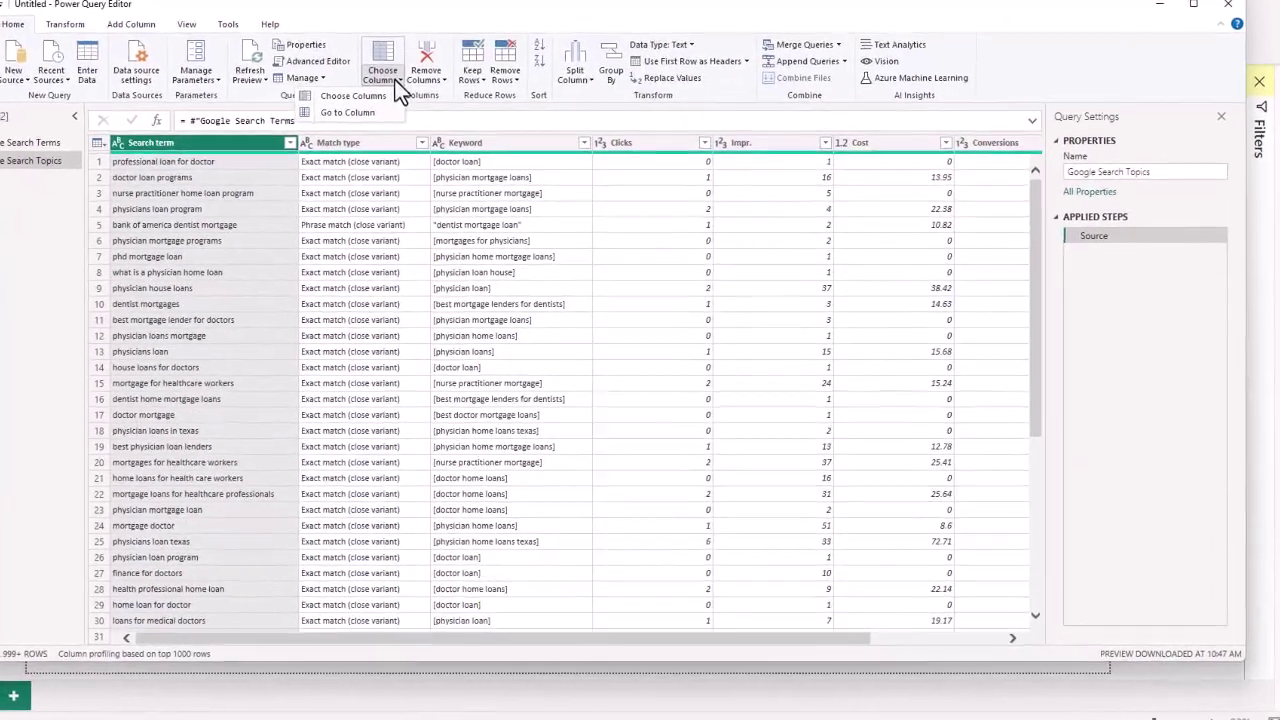
click(380, 125)
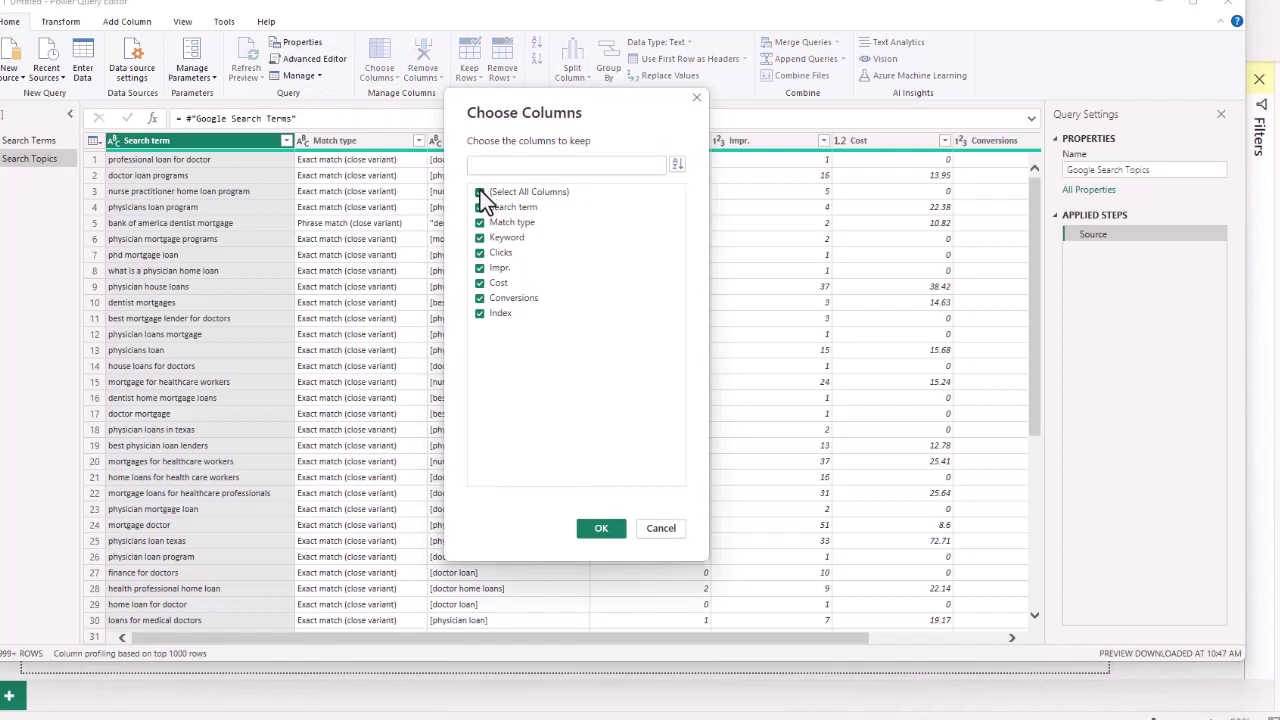
click(481, 193)
click(480, 207)
click(479, 313)
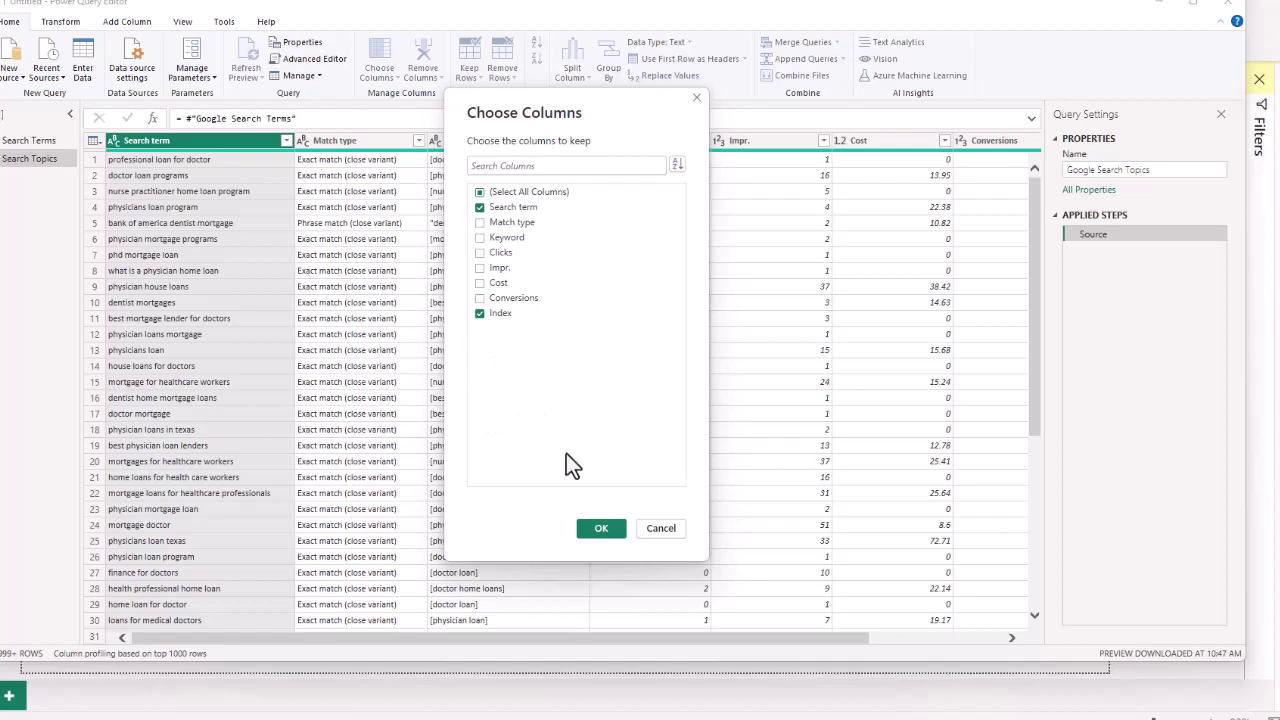
click(600, 529)
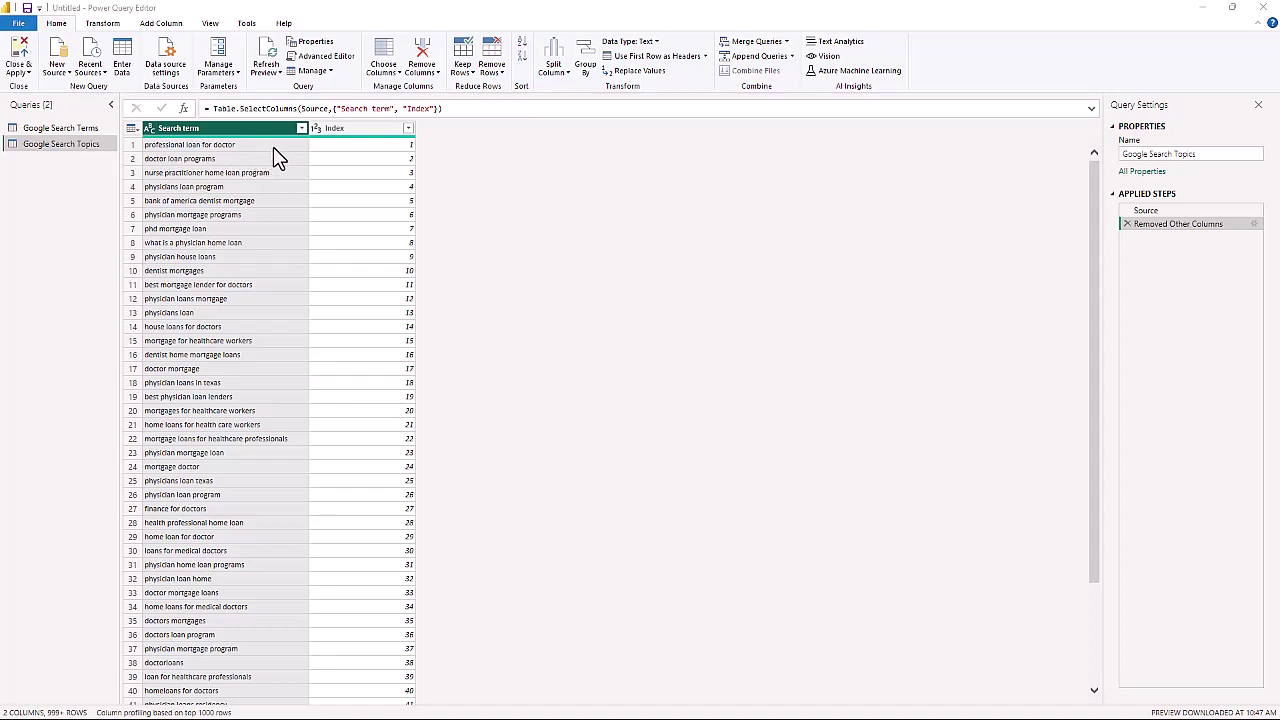
Duplicate the Search term column in the Google Search Topics query
right_click(231, 138)
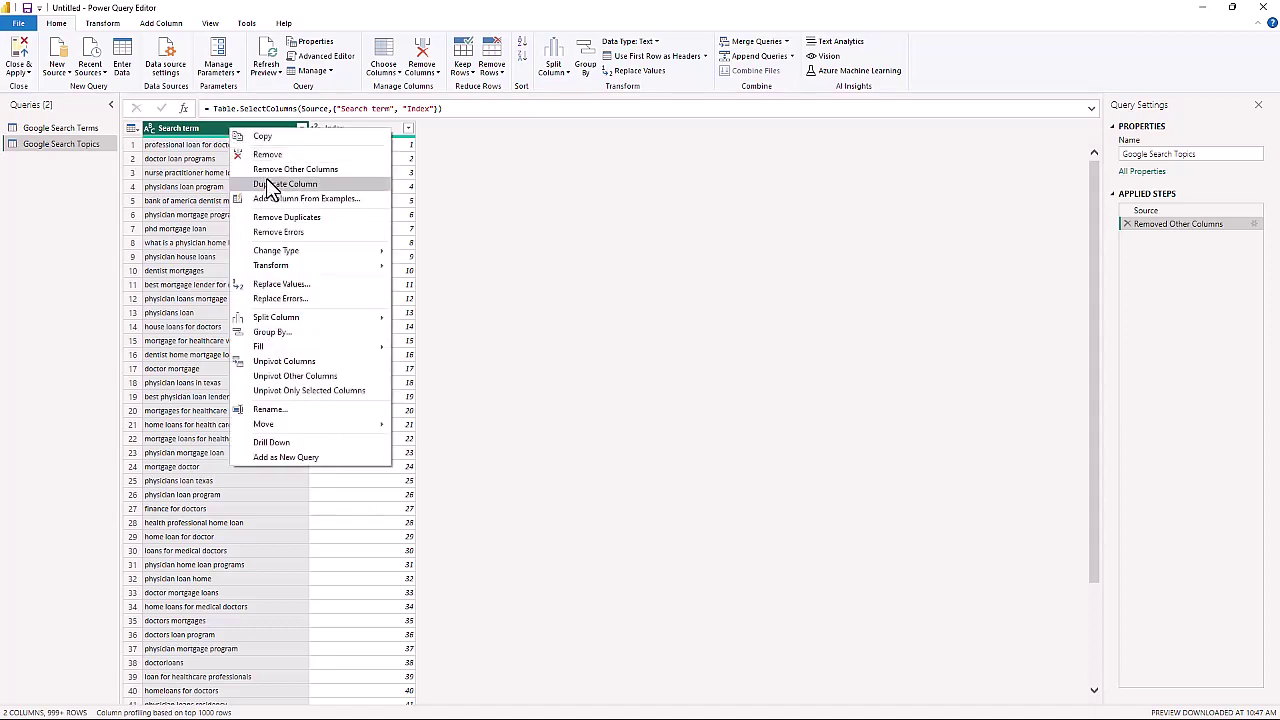
click(156, 25)
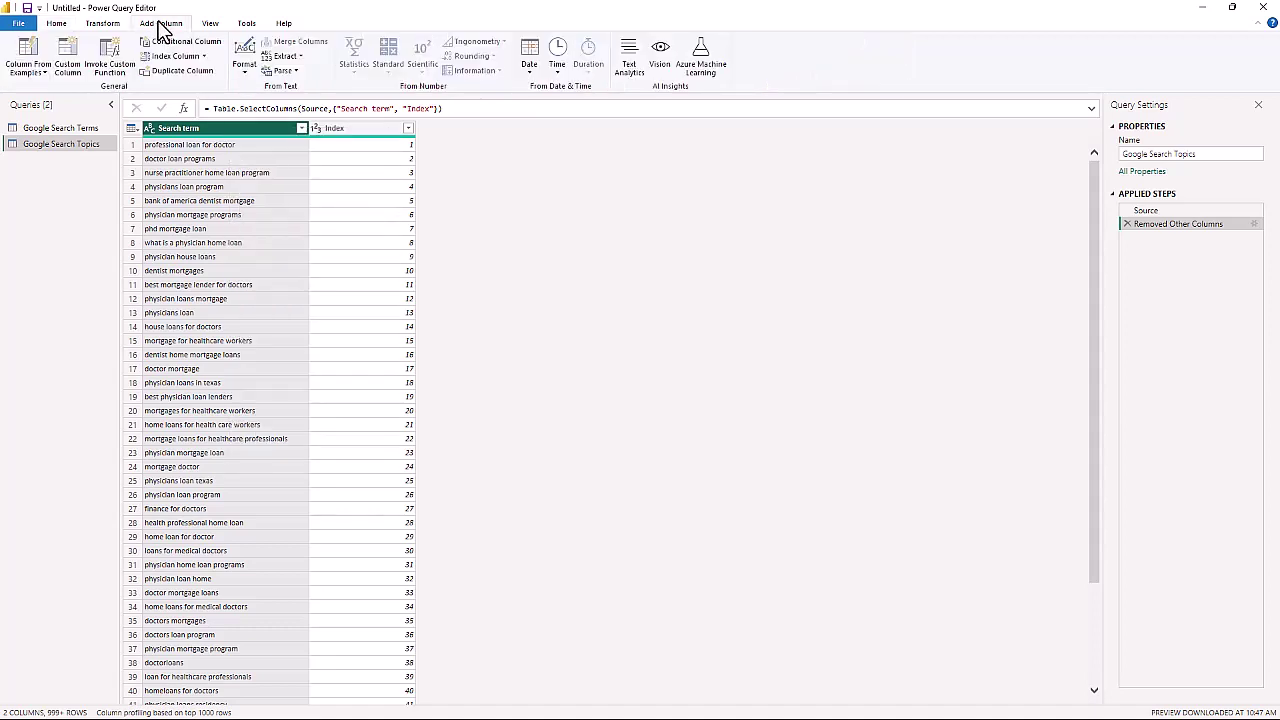
right_click(239, 125)
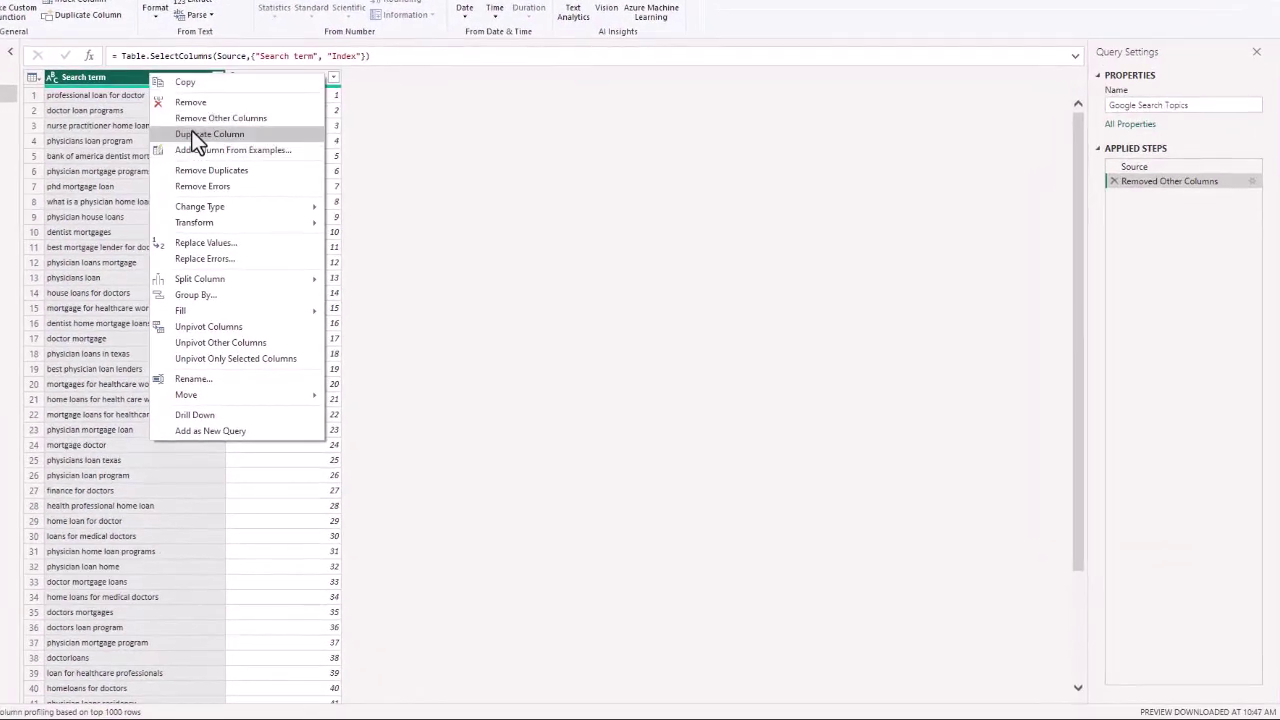
click(193, 133)
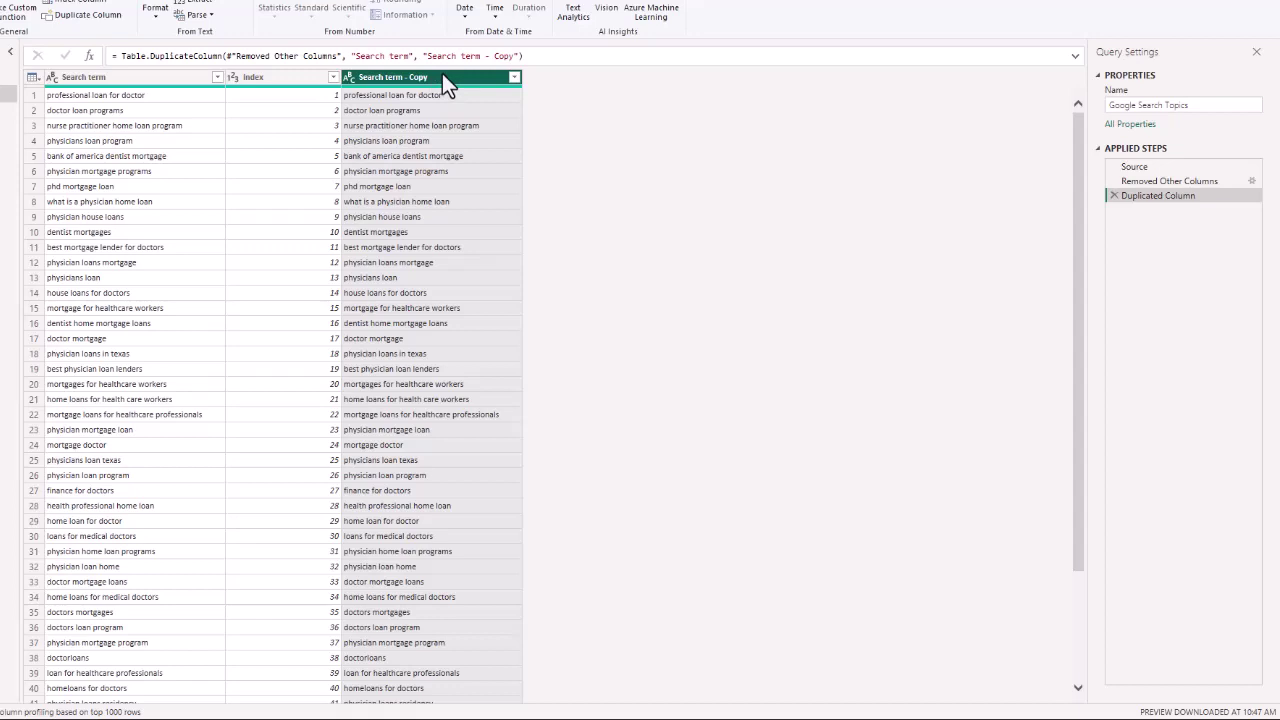
Convert the duplicated search term column to lowercase and rename it Lowercased
right_click(445, 84)
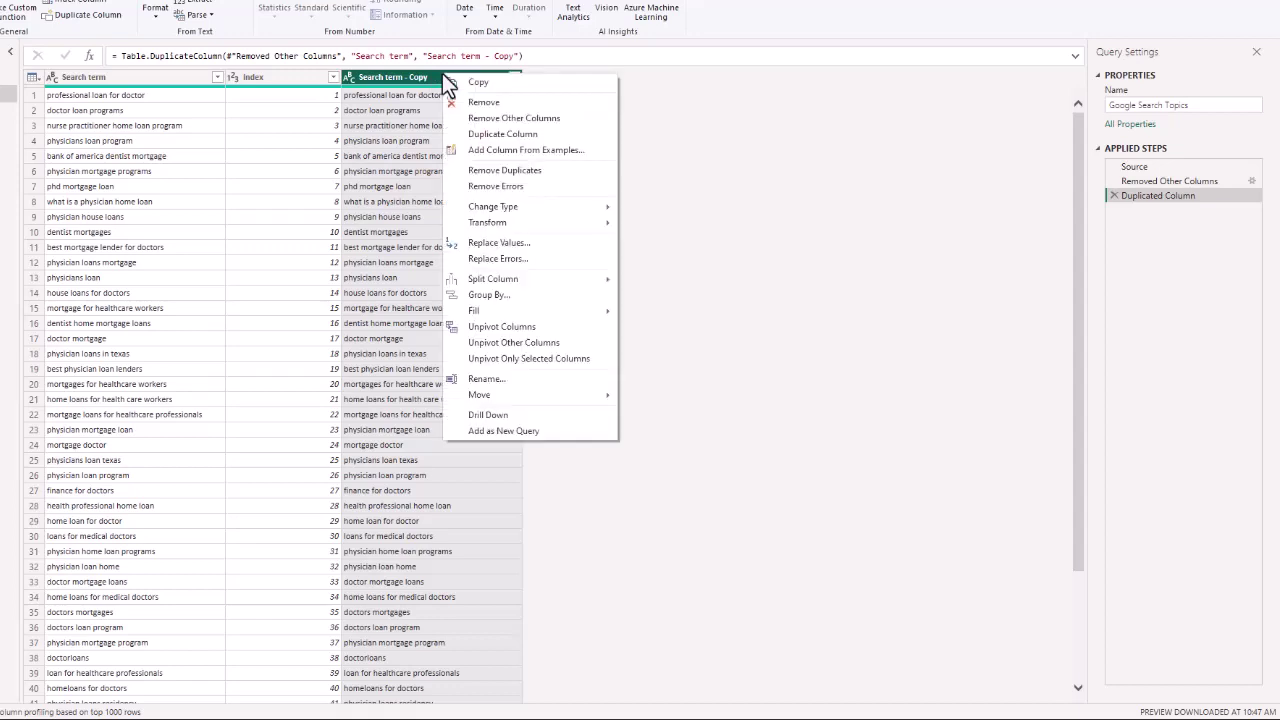
mouse_move(503, 222)
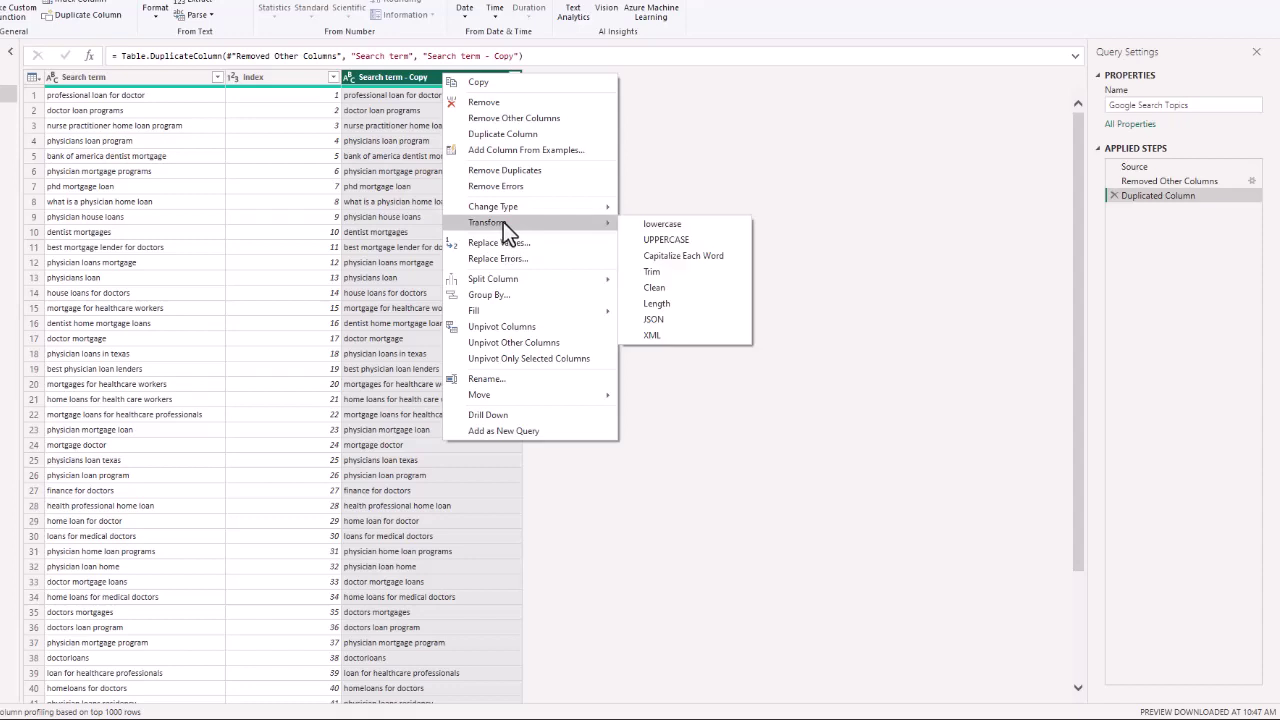
click(676, 222)
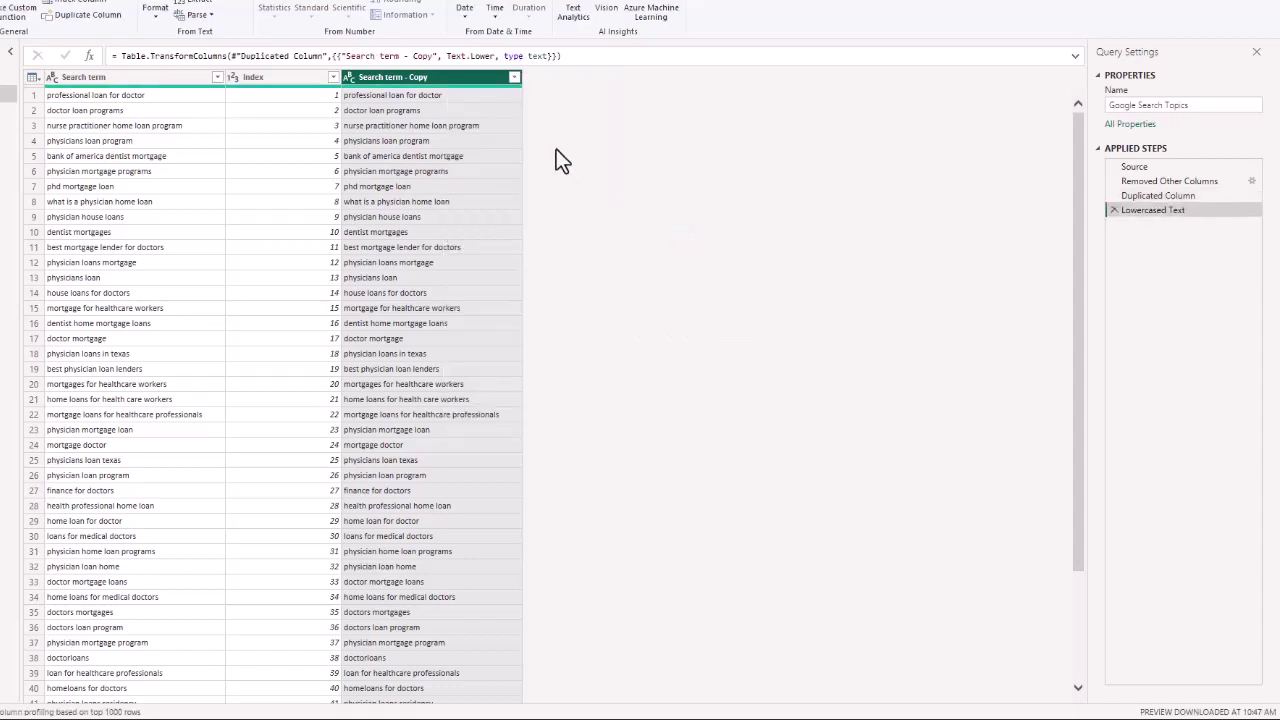
double_click(412, 79)
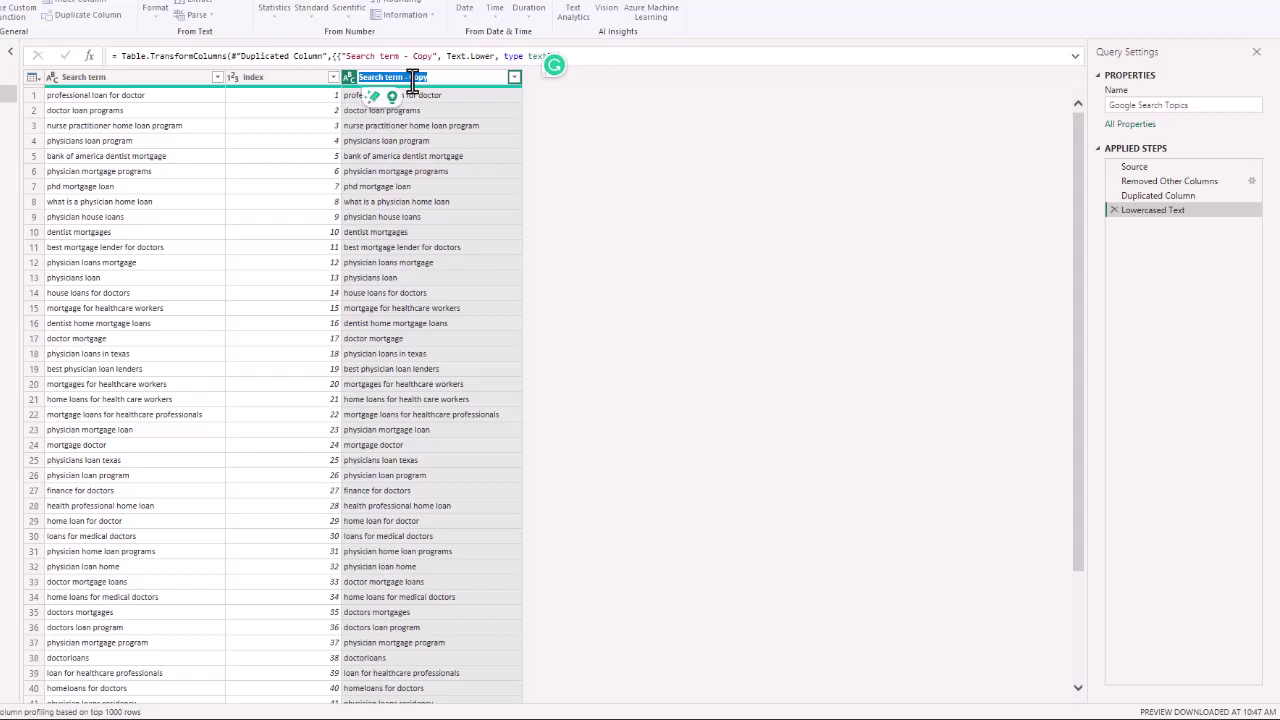
text(Lowe)
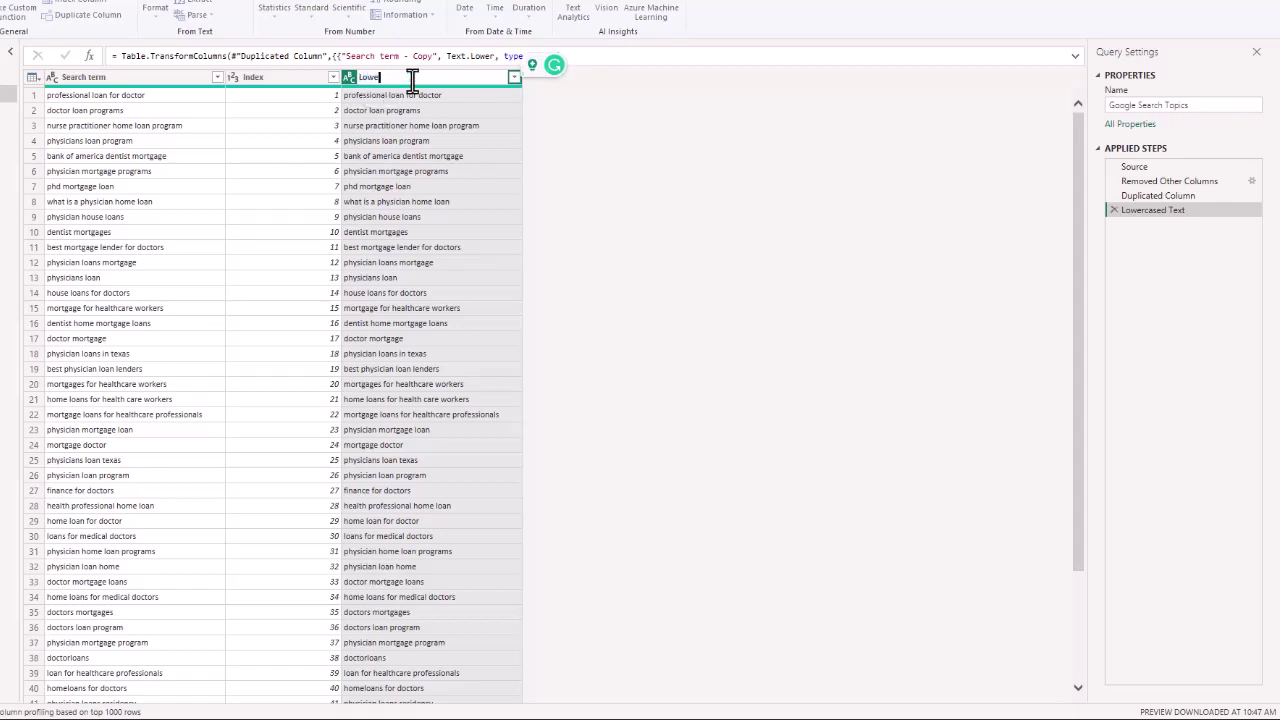
text(rcased)
key(Return)
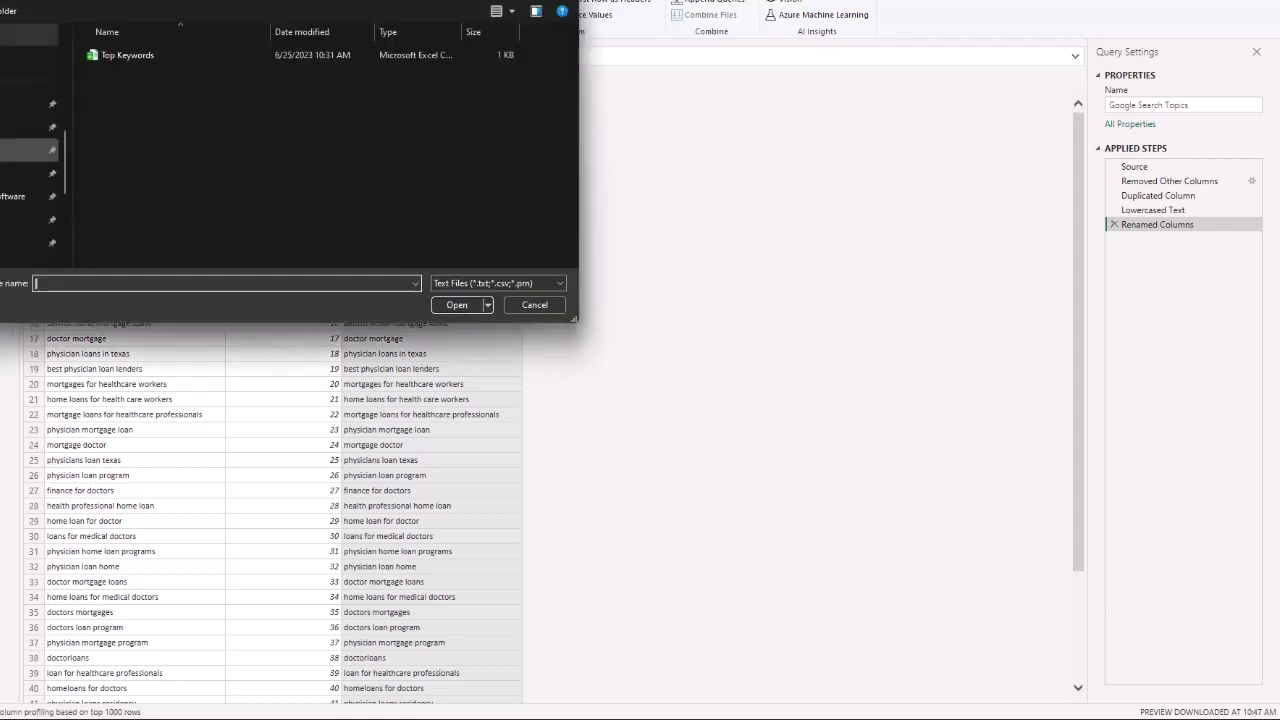
Import the Top Keywords CSV file as a new query with the default import settings
click(140, 56)
click(454, 304)
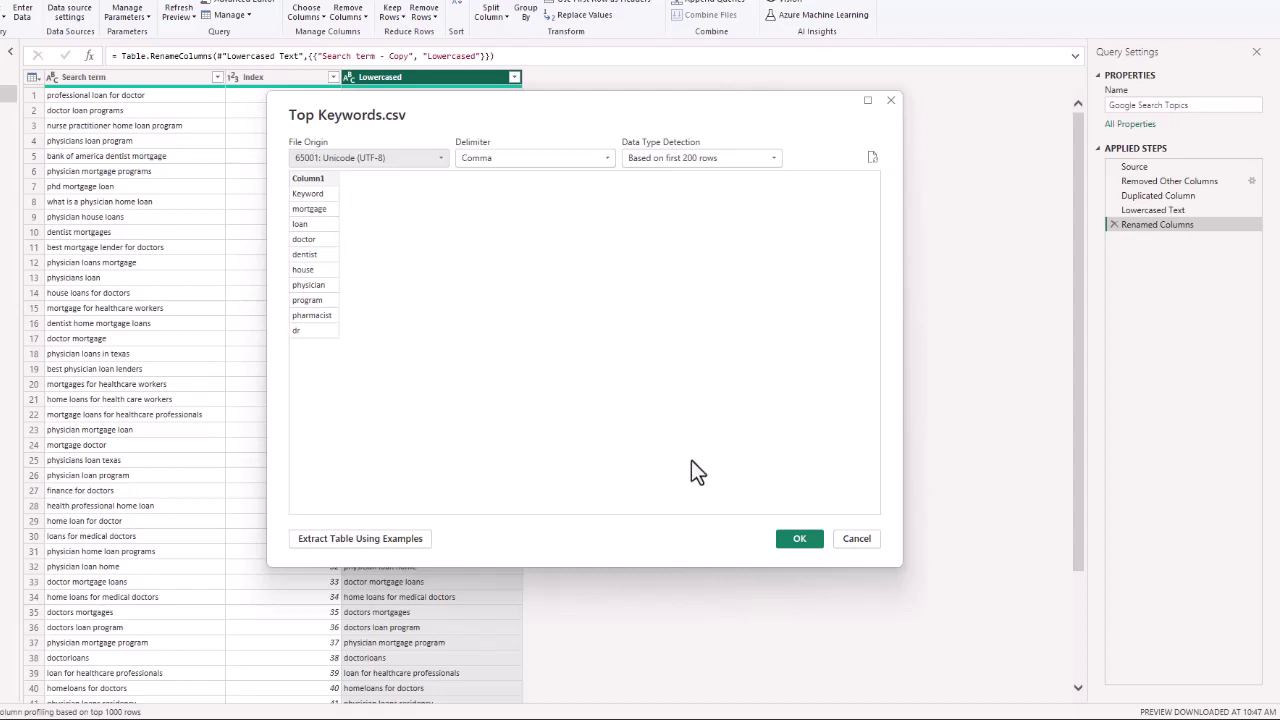
click(796, 540)
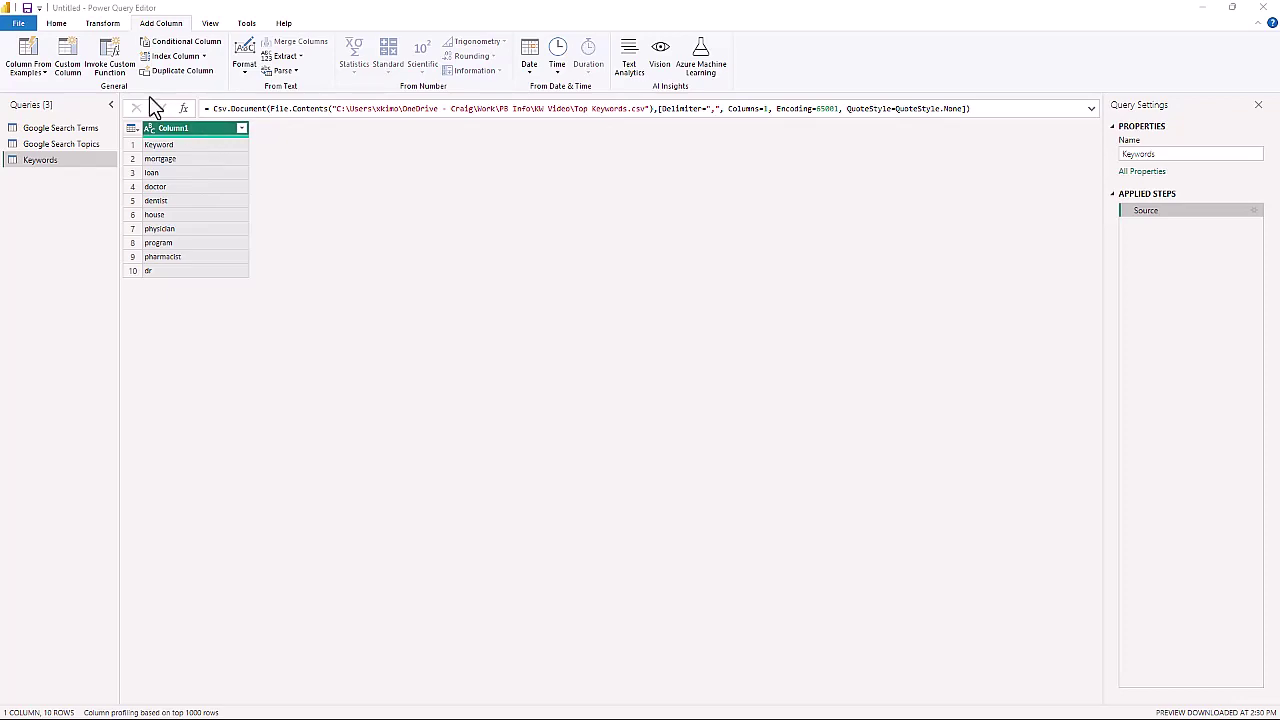
click(57, 23)
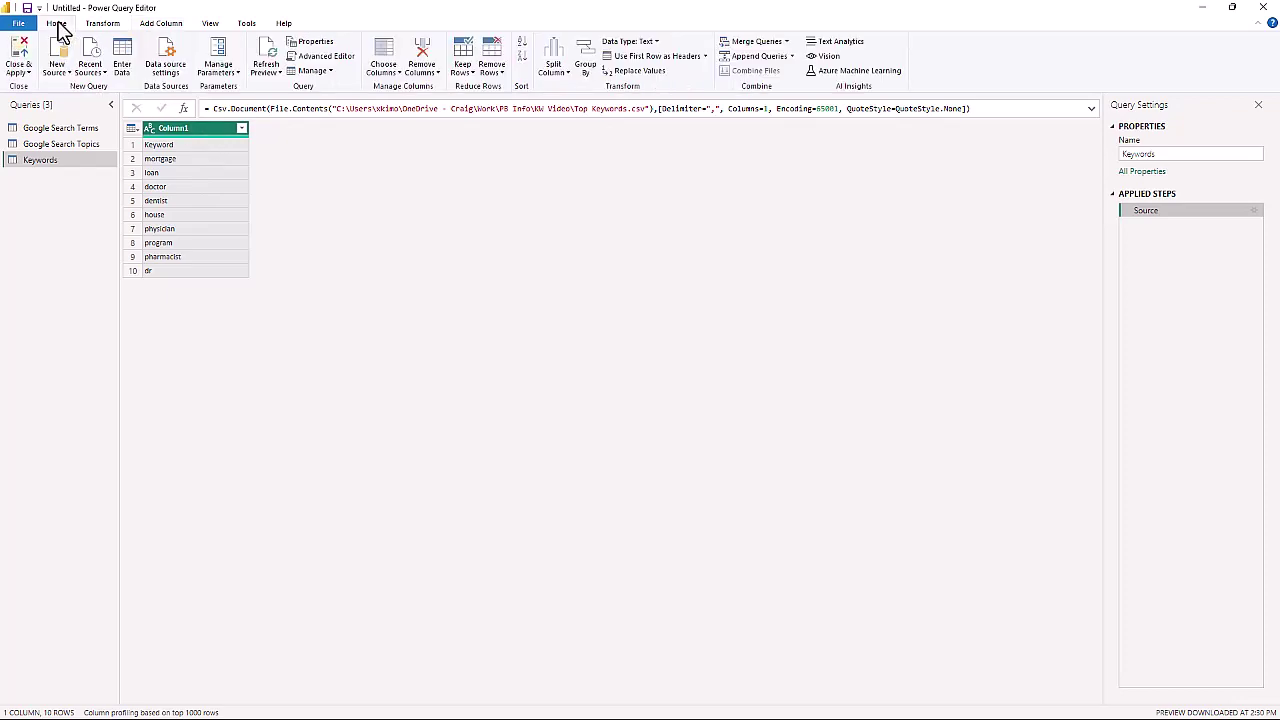
Promote the first row of the Keywords query to column headers
click(102, 23)
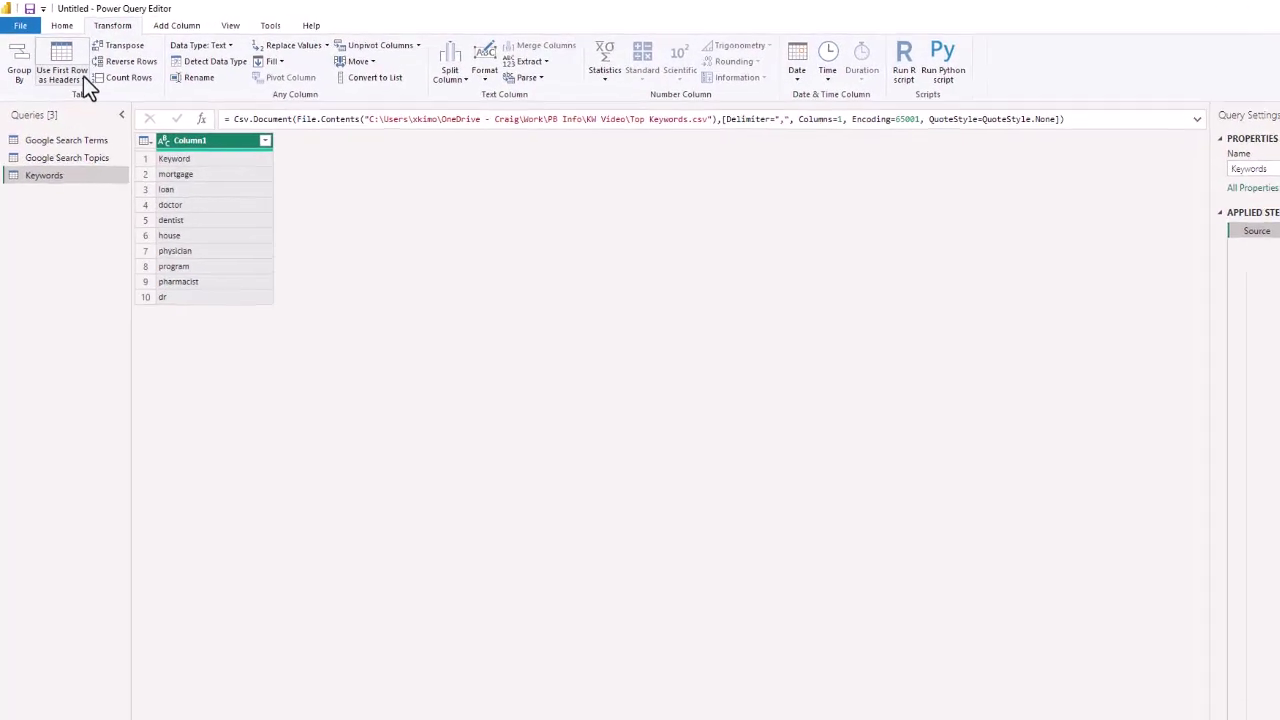
click(83, 78)
click(73, 96)
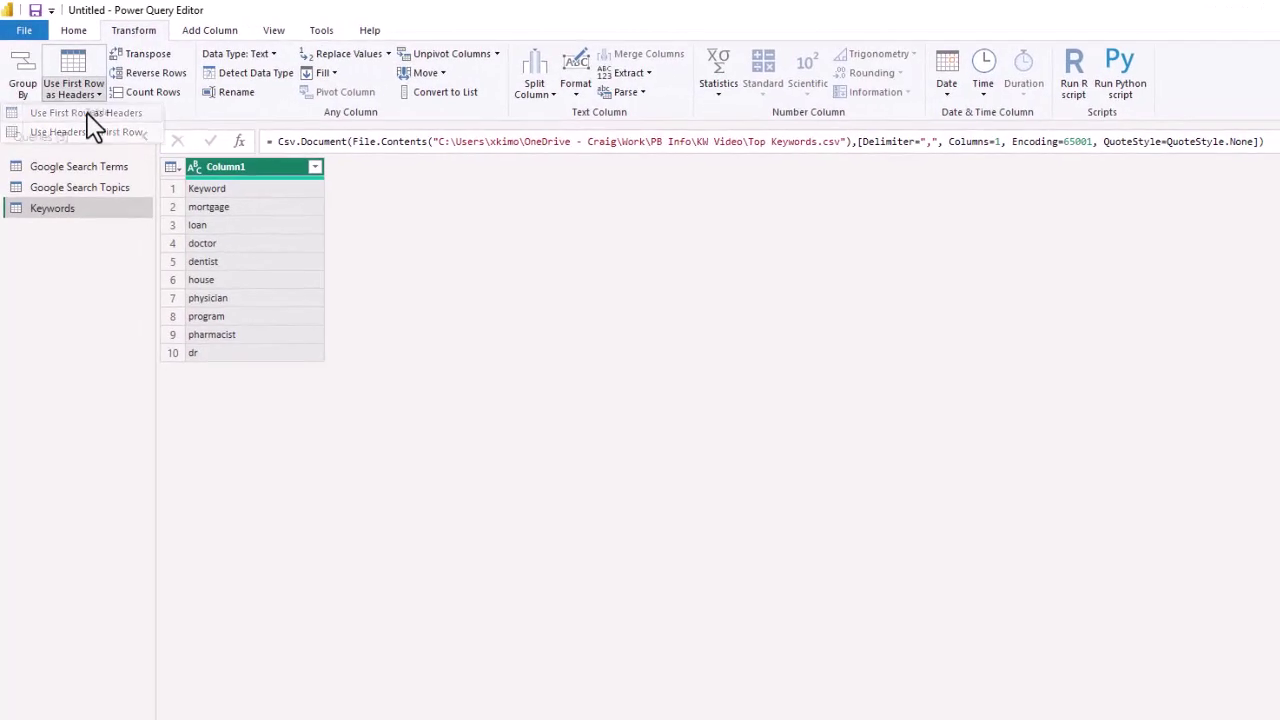
Rename the column in the Keywords query to Keywords
double_click(262, 167)
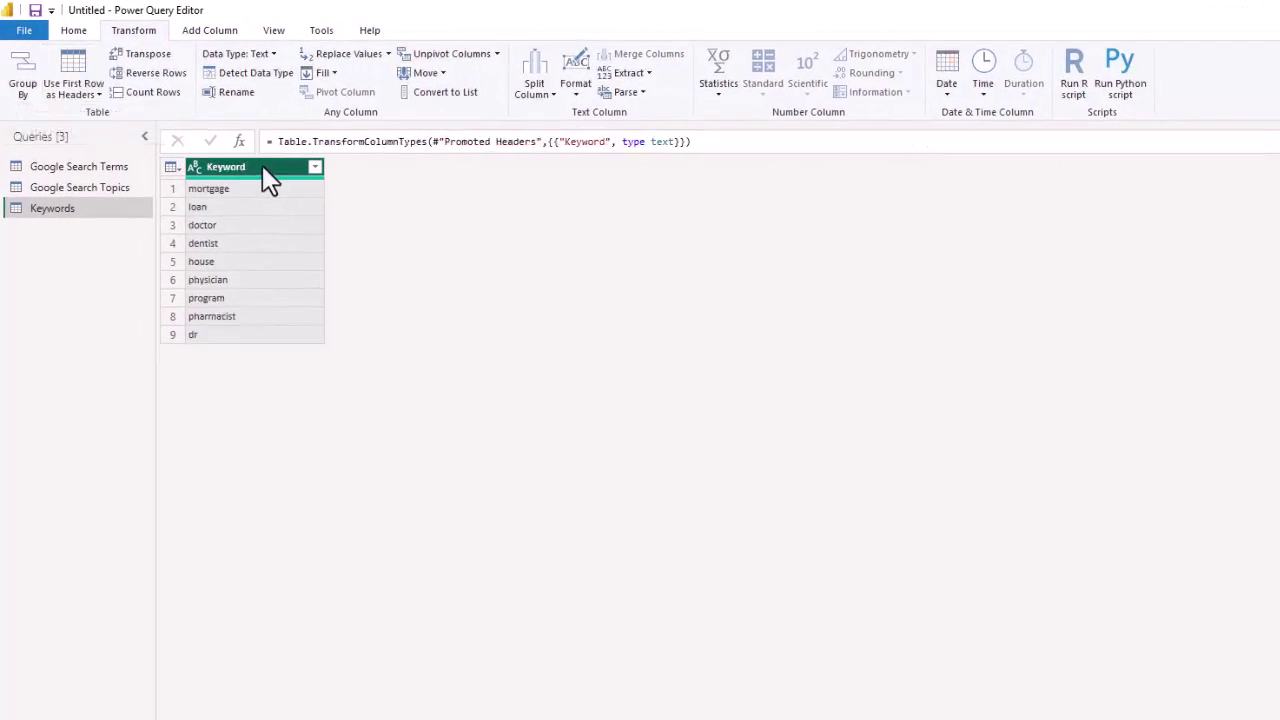
key(Right)
text(s)
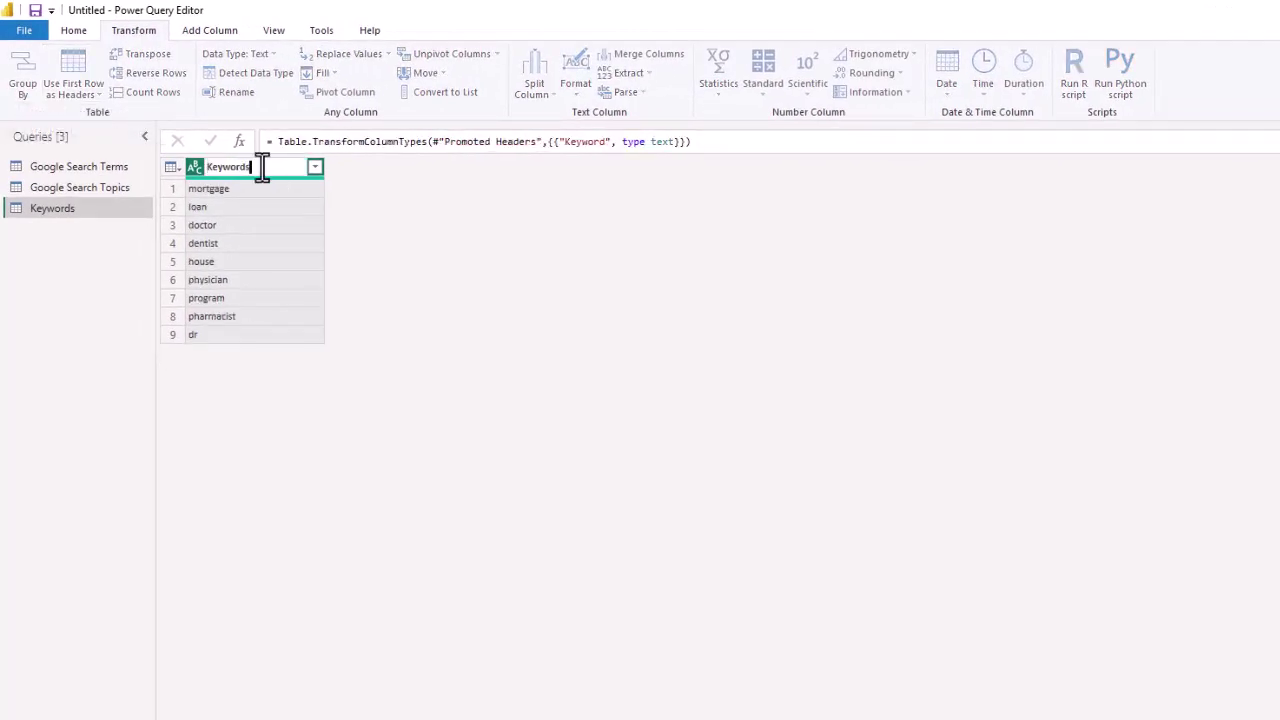
key(Return)
key(Return)
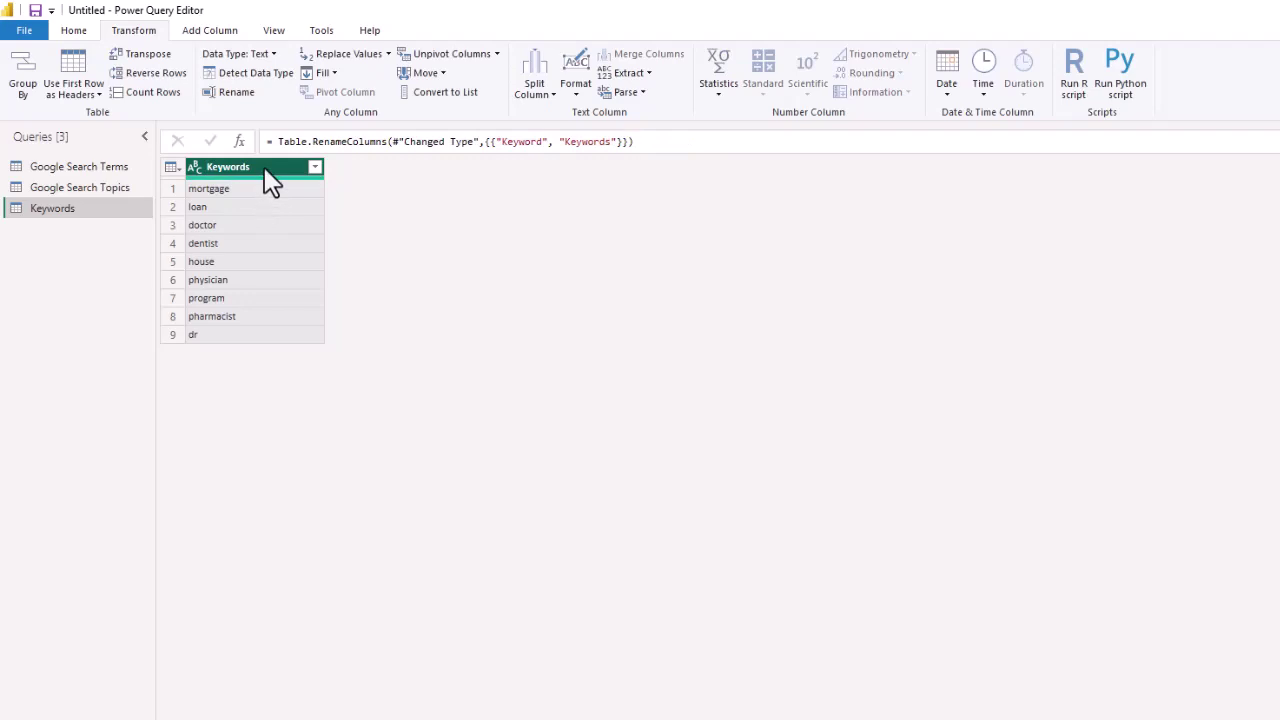
Convert the text of the Keywords column to lowercase
right_click(265, 167)
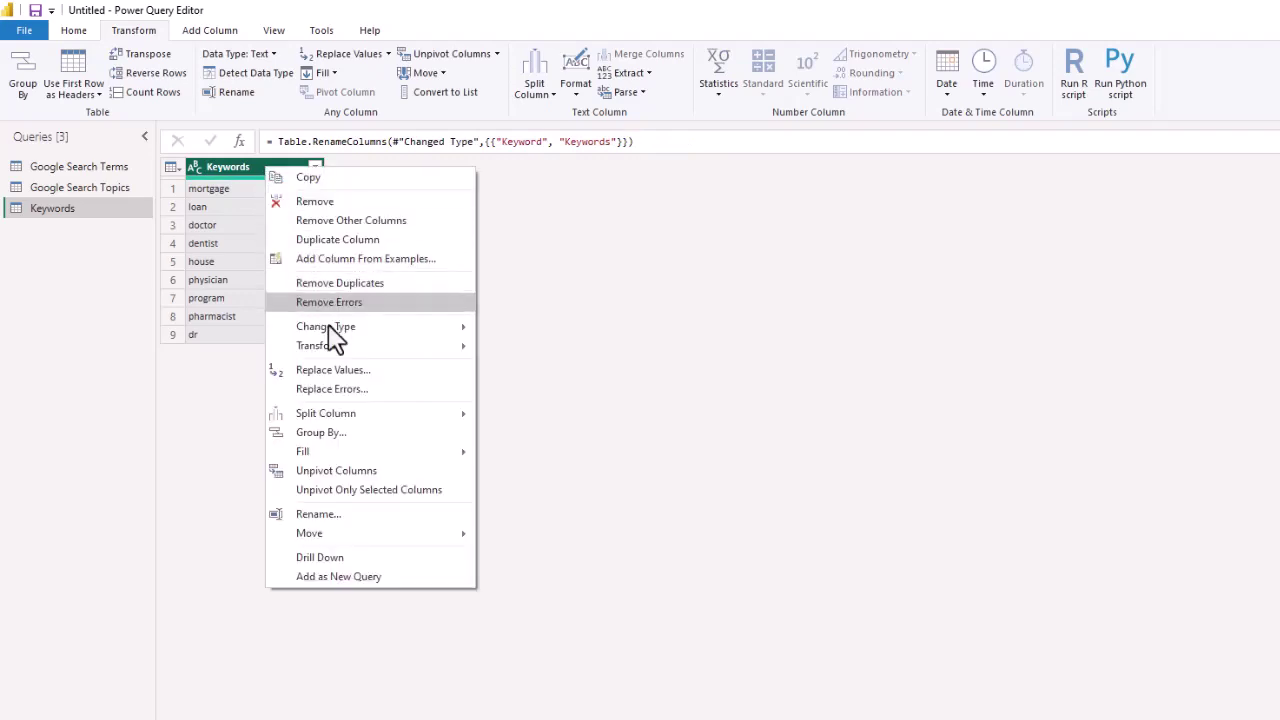
mouse_move(349, 345)
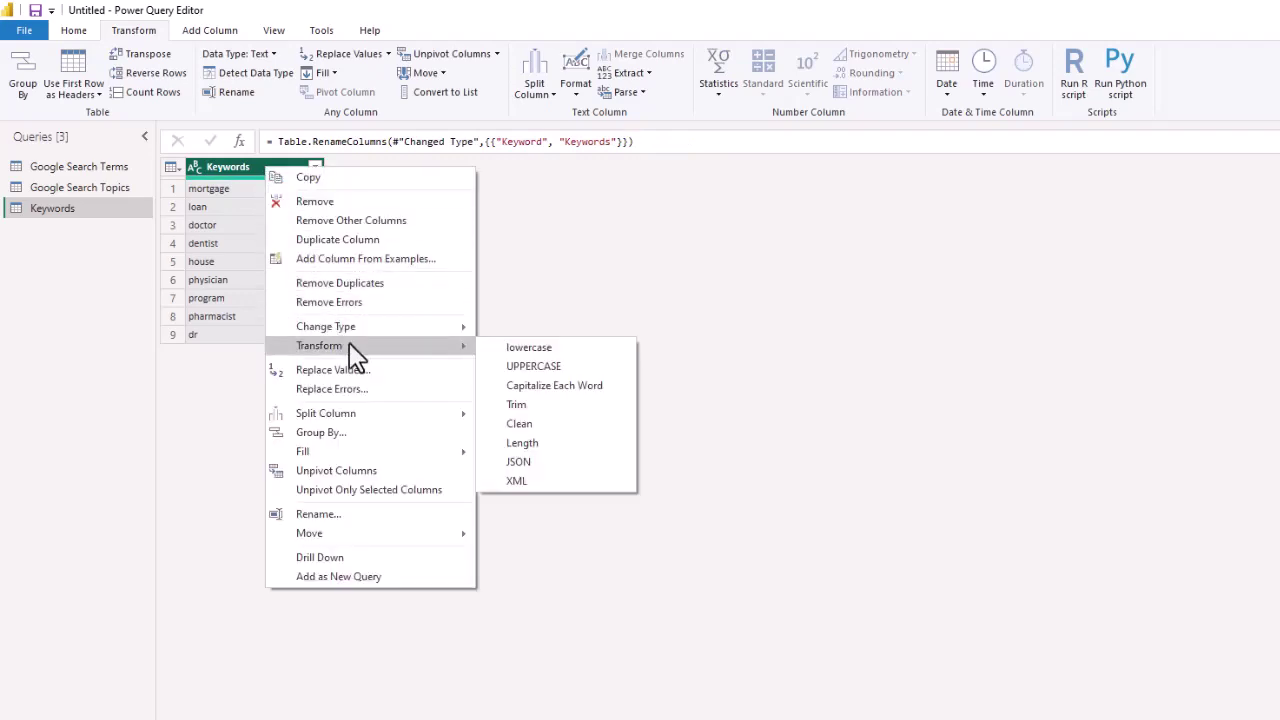
click(523, 350)
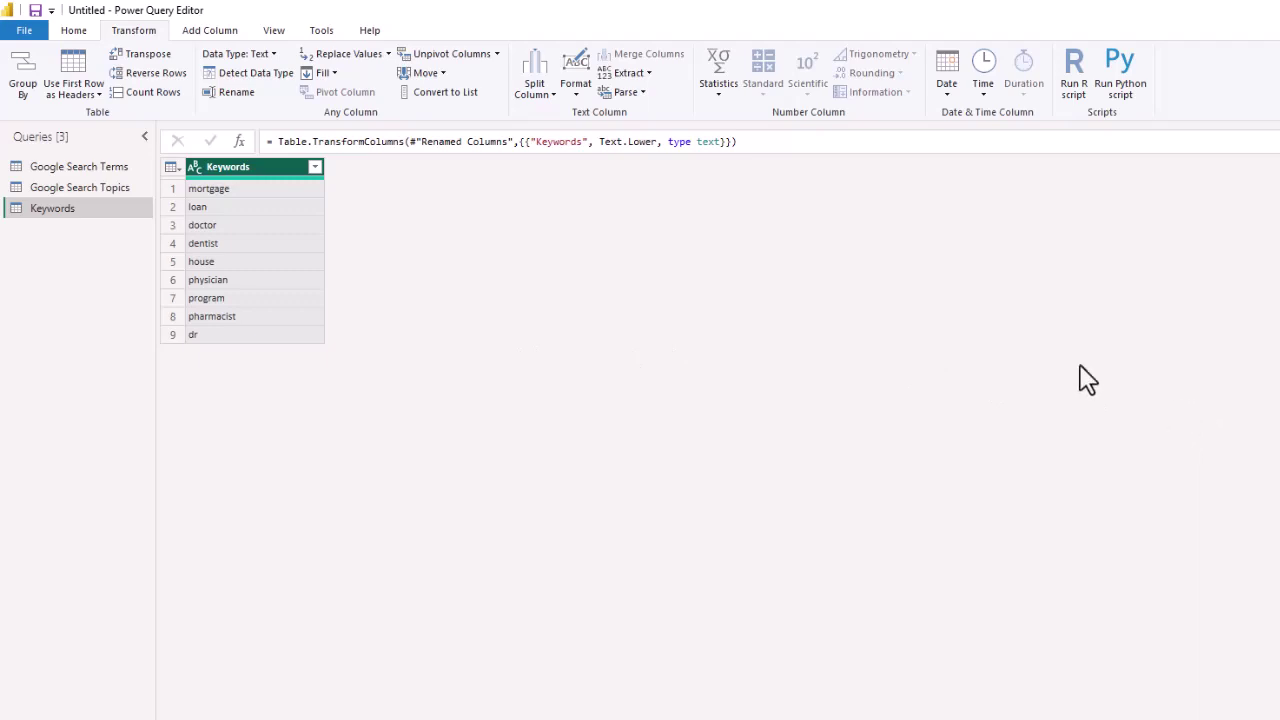
Start a custom column in the Google Search Topics query and name it Cartesian
click(65, 187)
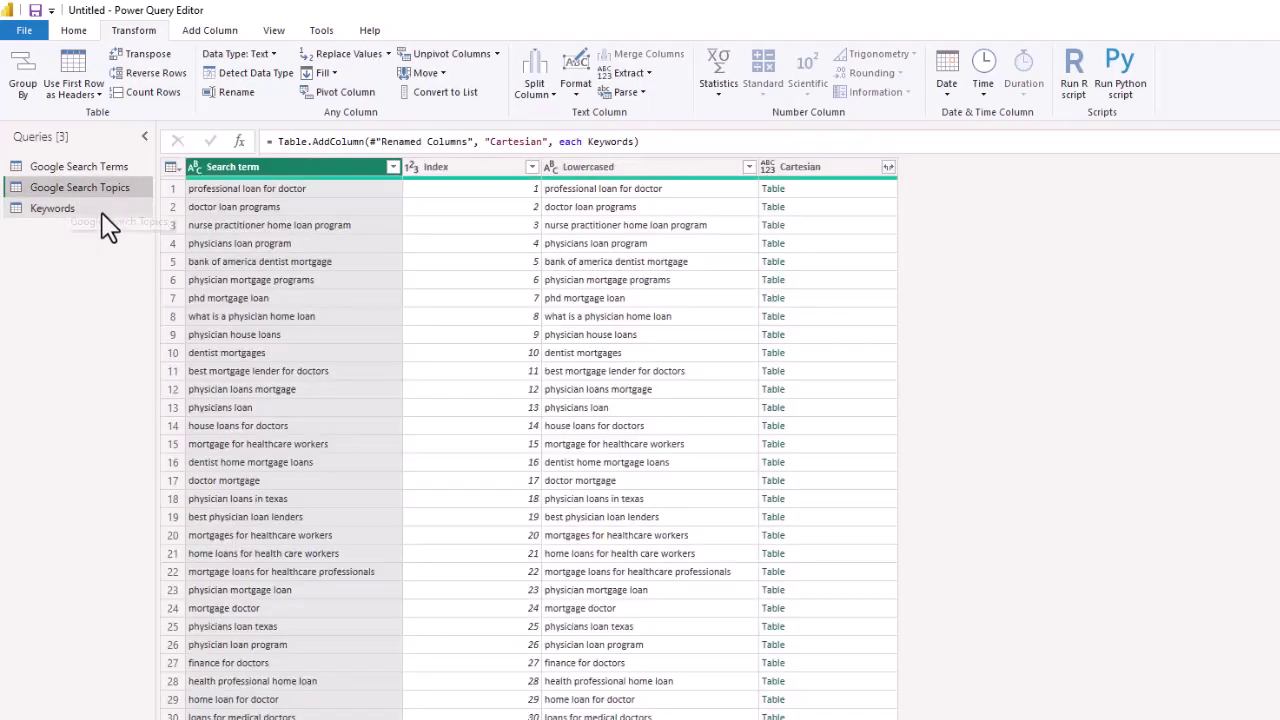
click(204, 31)
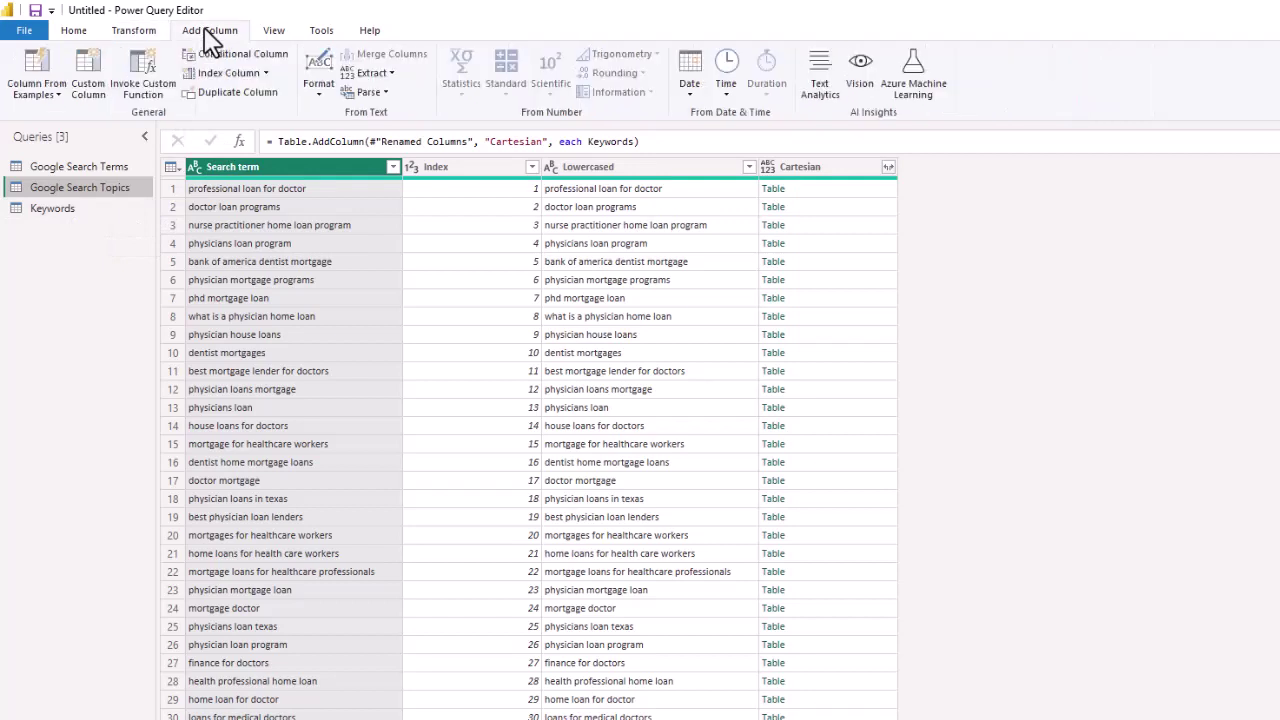
click(84, 81)
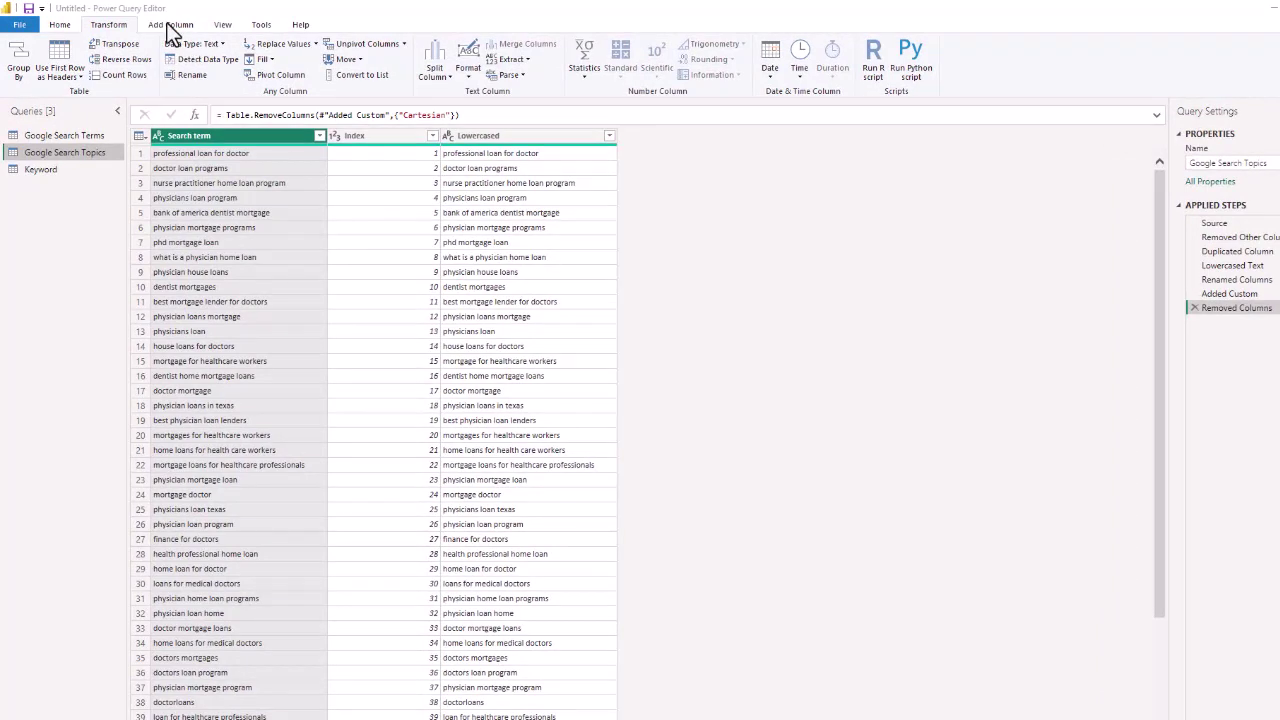
click(170, 25)
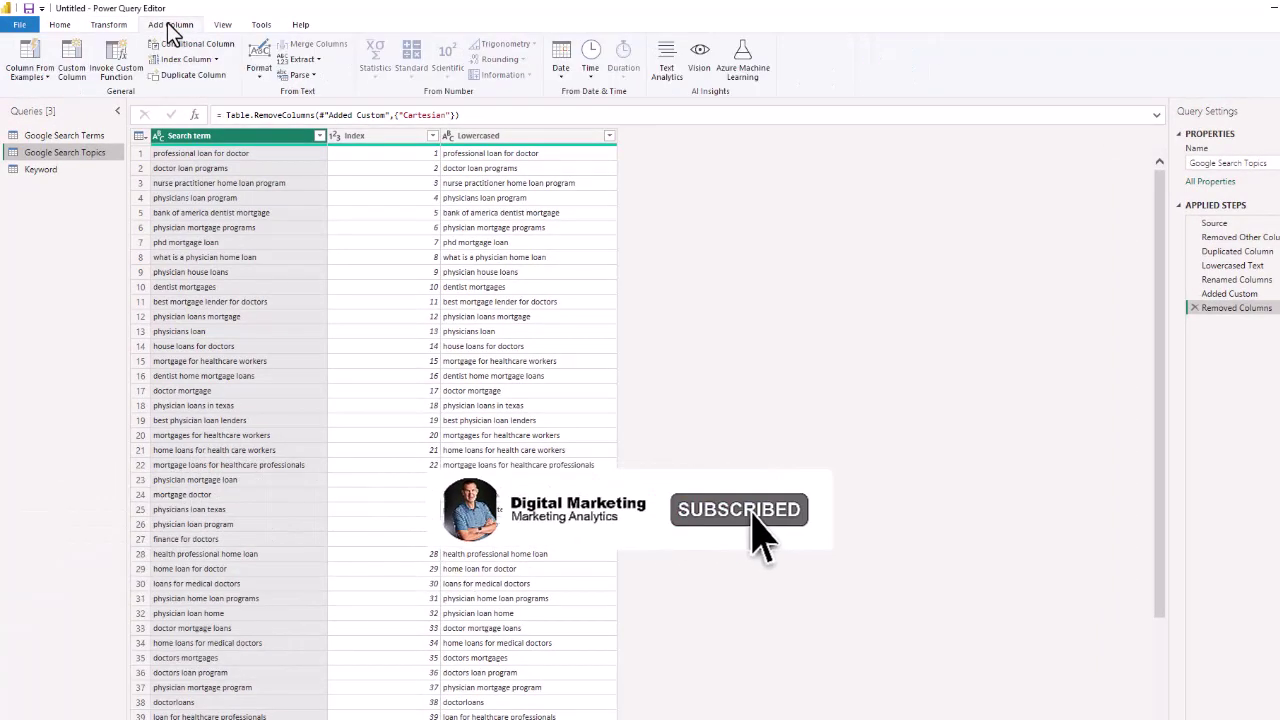
click(70, 64)
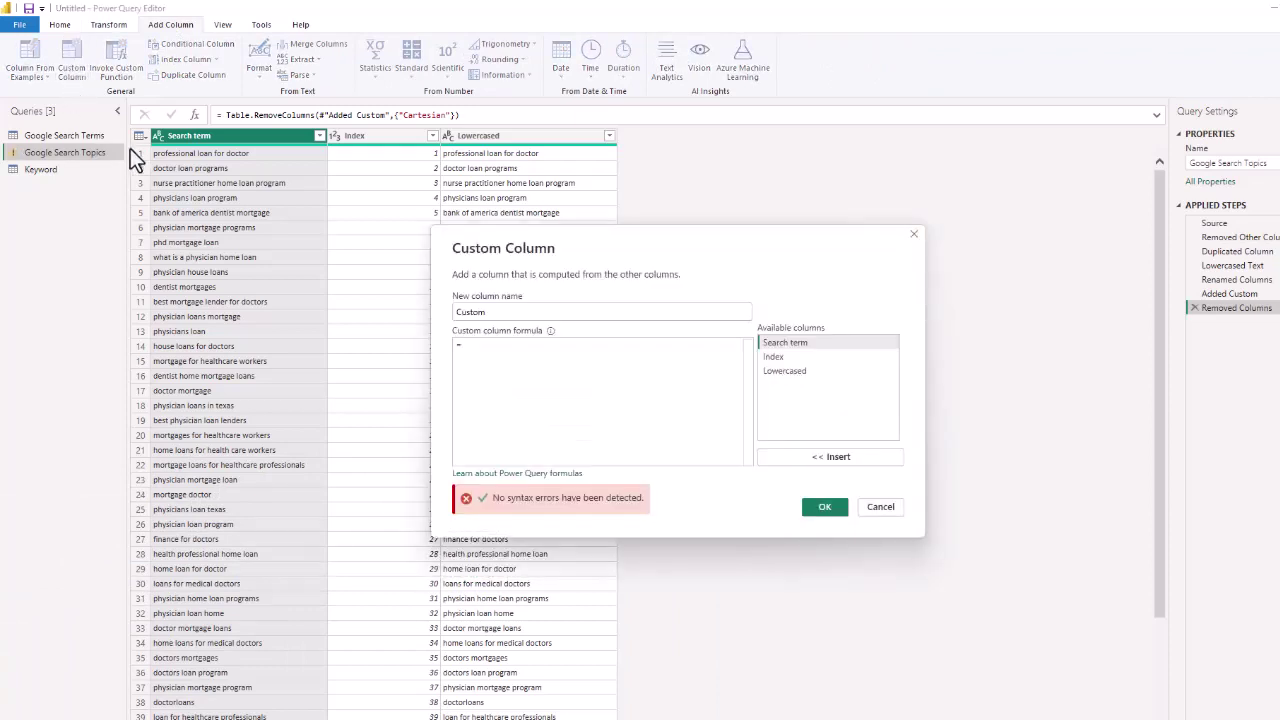
click(484, 312)
double_click(505, 312)
text(Cart)
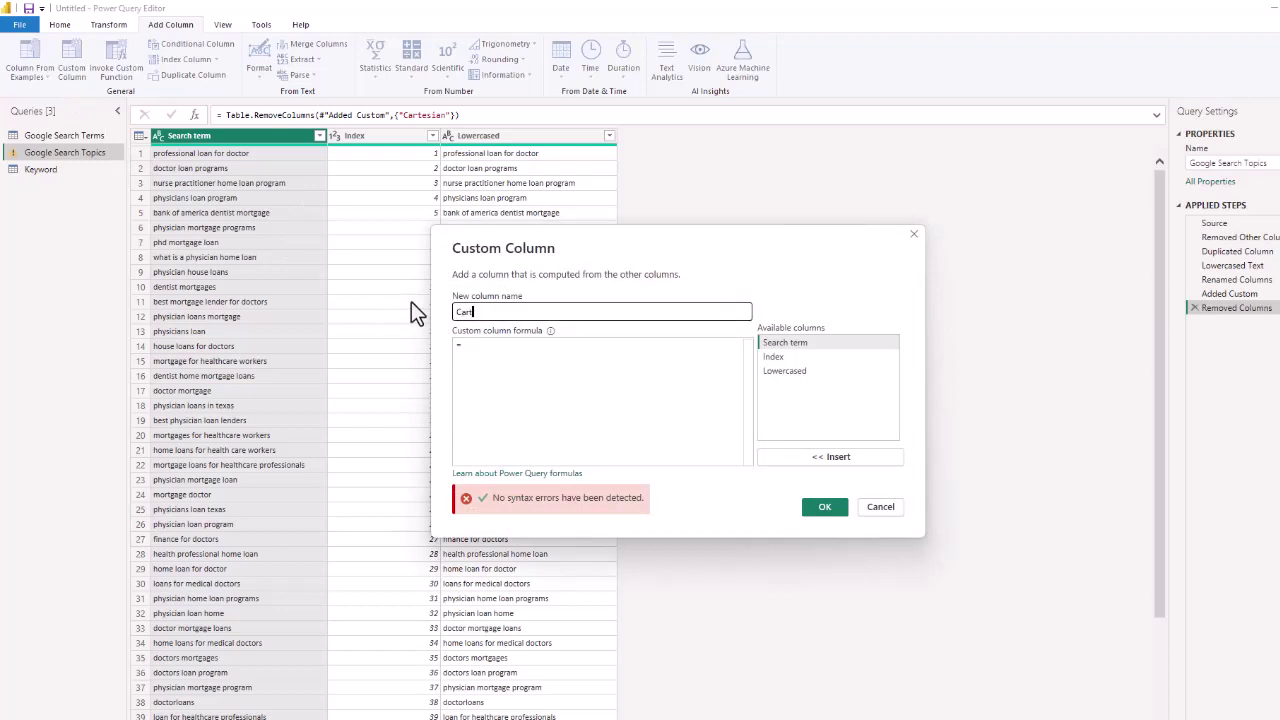
text(esian)
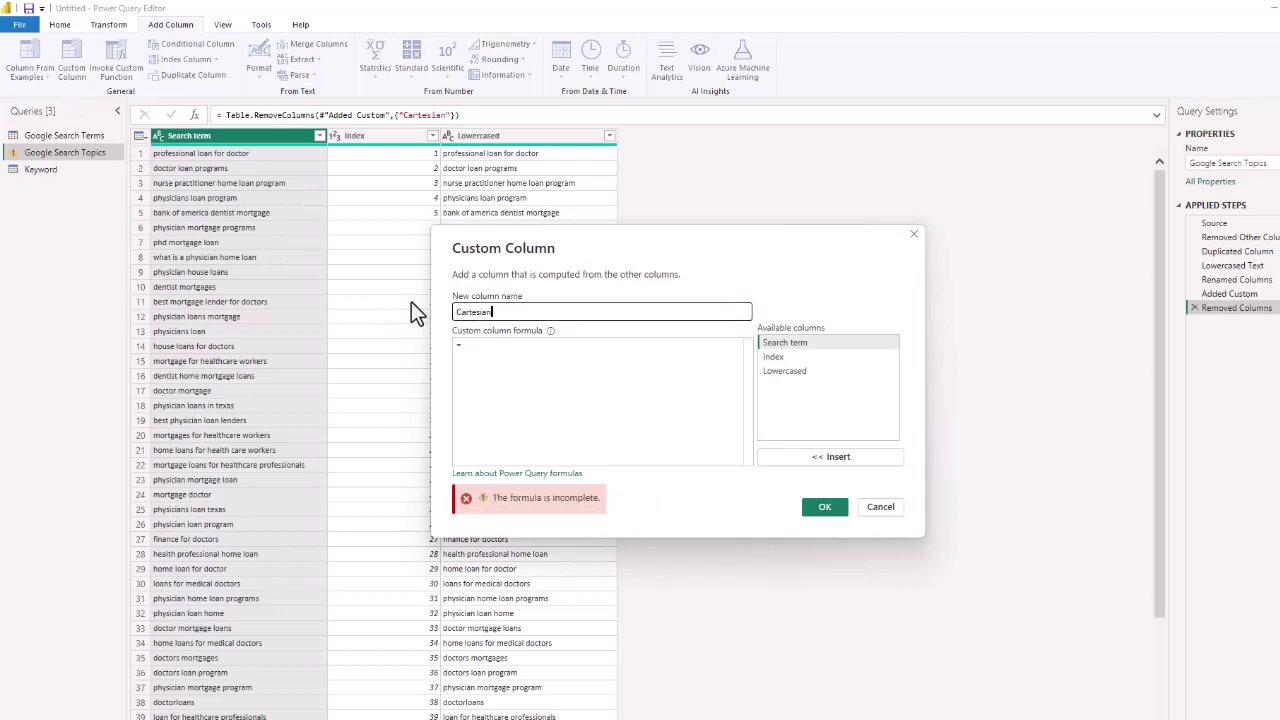
key(Tab)
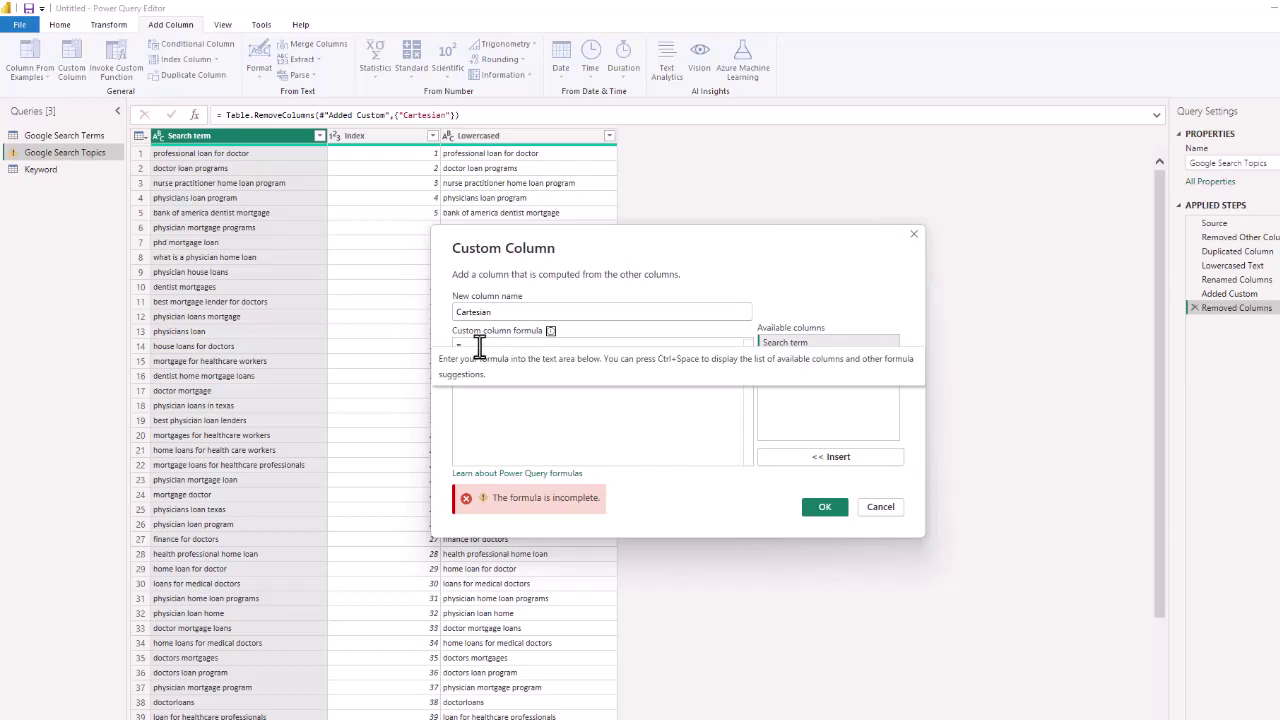
Set the Cartesian column's formula to = Keyword, referencing the keyword query, and create the column
click(511, 360)
text(Keyw)
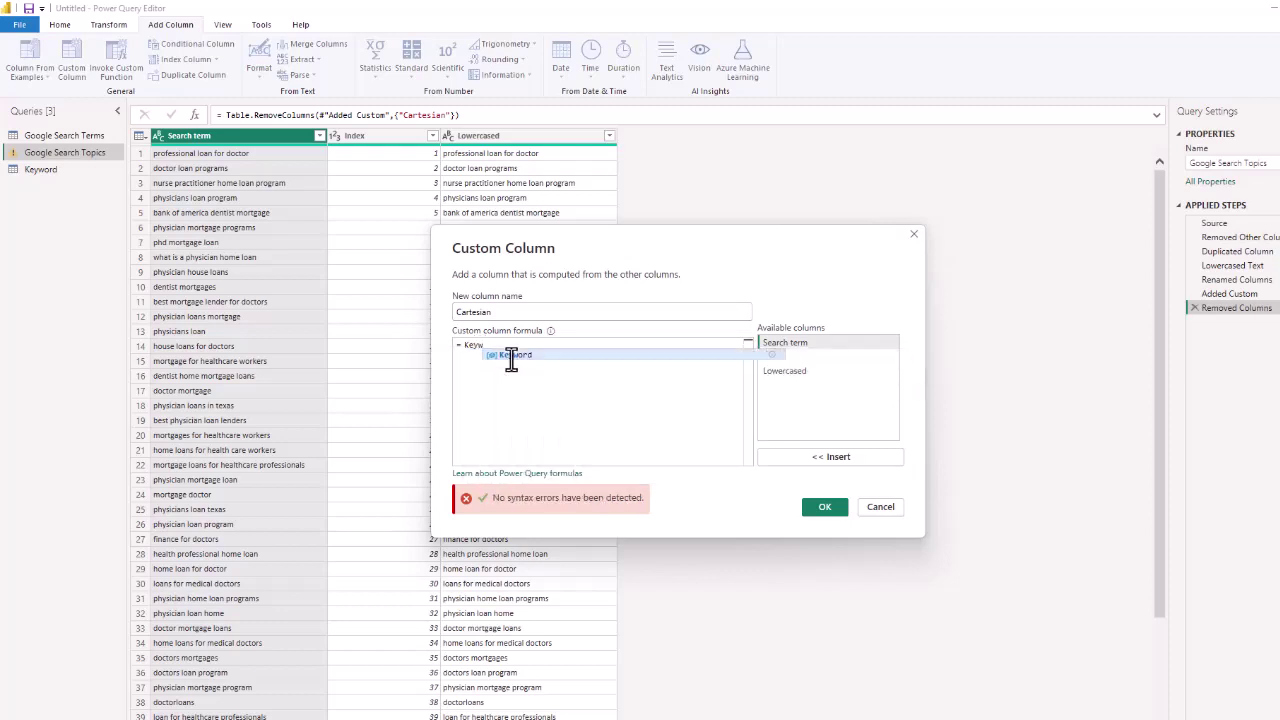
click(511, 356)
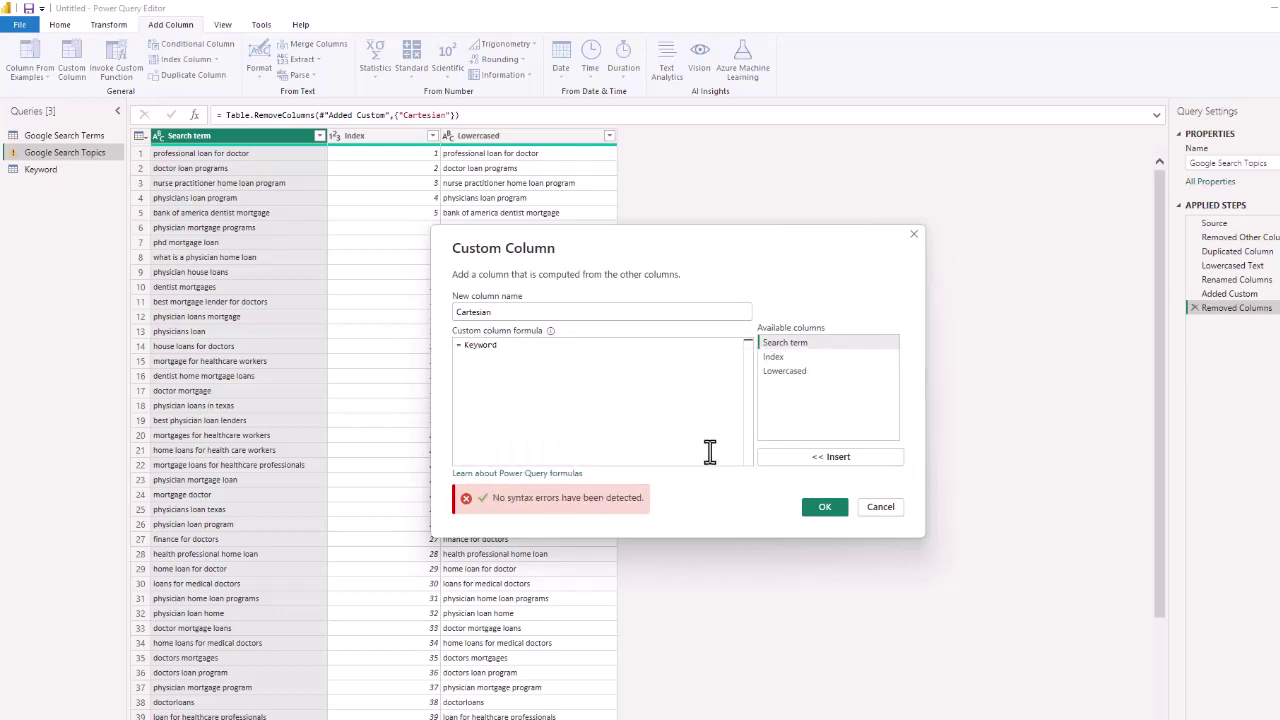
click(823, 507)
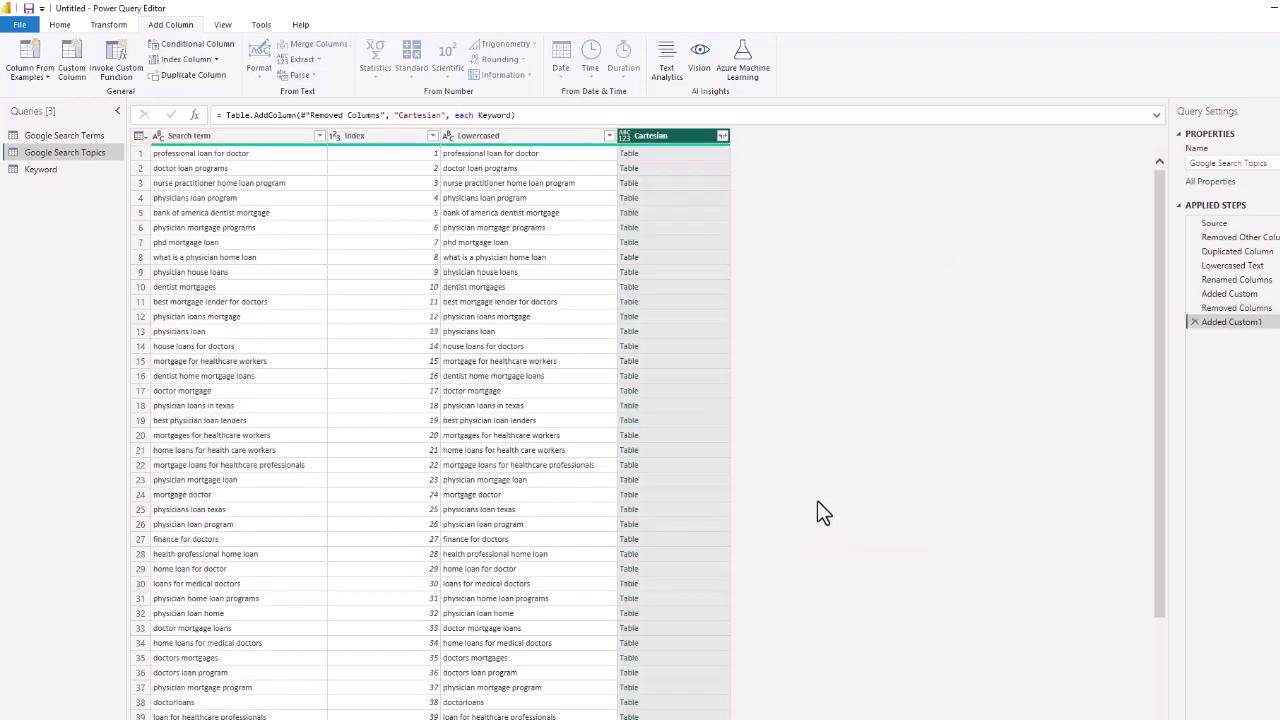
Expand the Cartesian column to its Keyword column without using the original column name as prefix
click(722, 135)
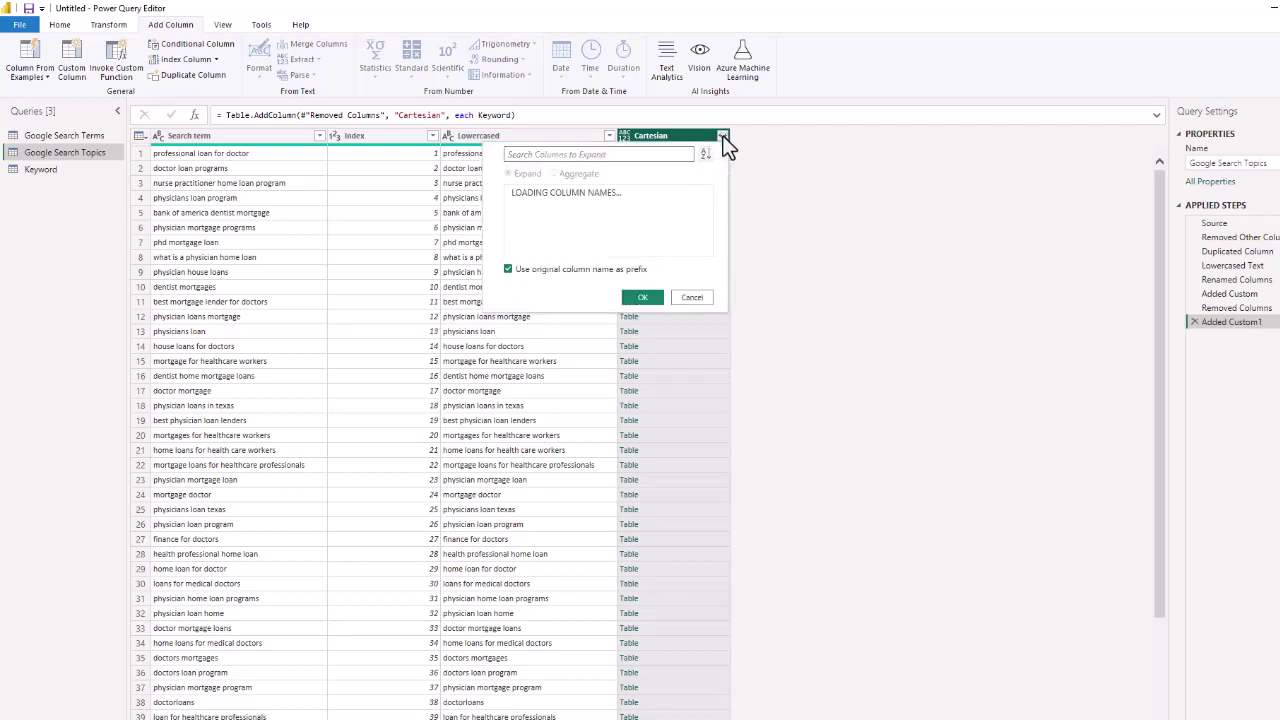
click(507, 269)
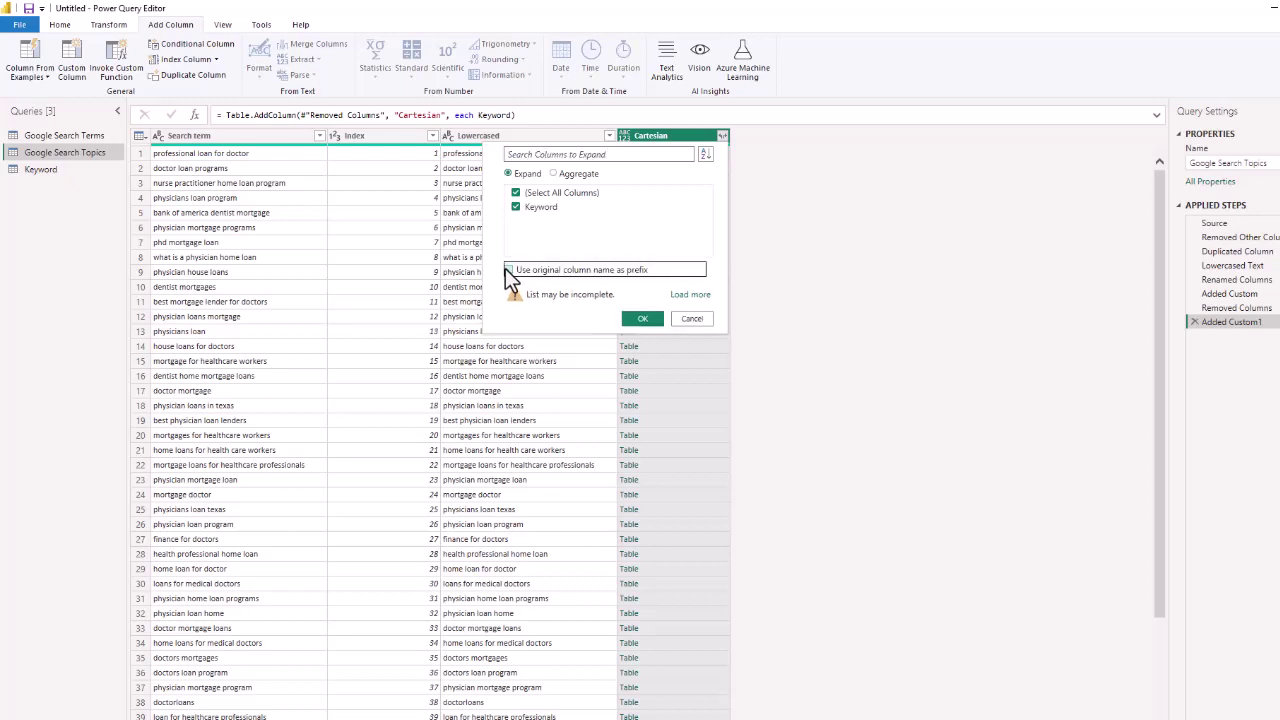
click(641, 318)
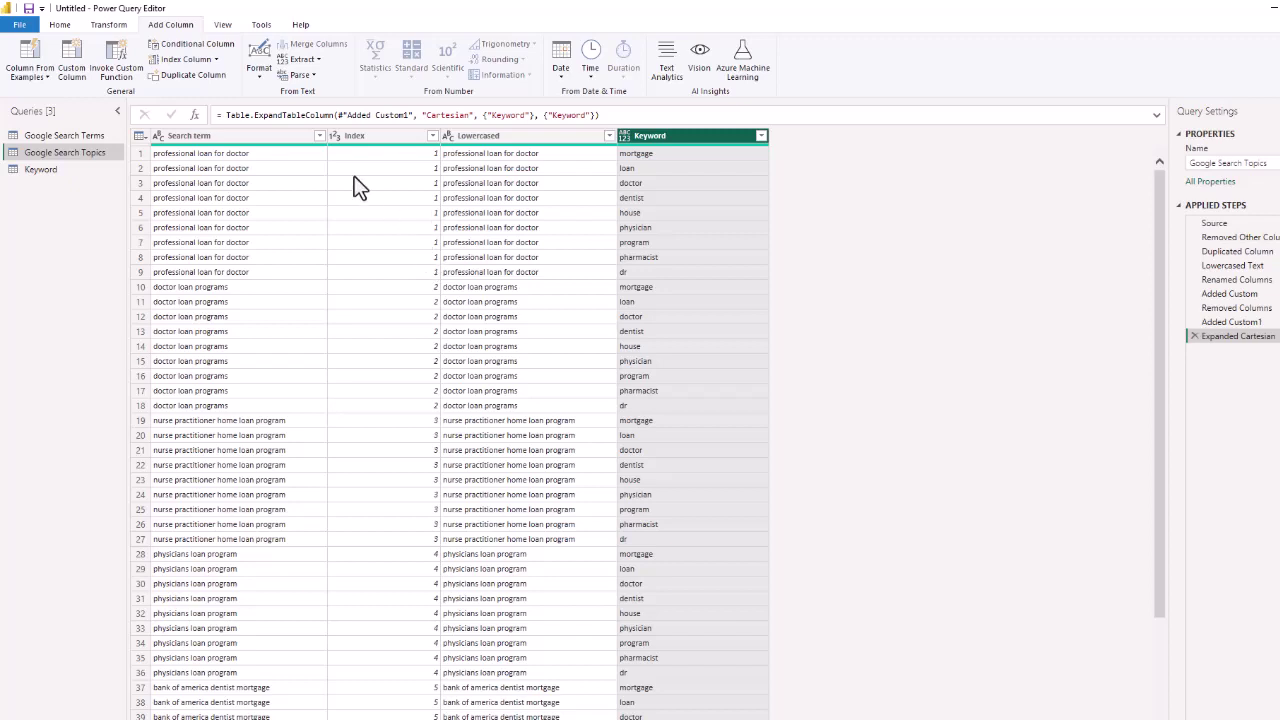
Start a conditional column named Search Topic that tests whether Lowercased contains the value of the Keyword column
click(181, 39)
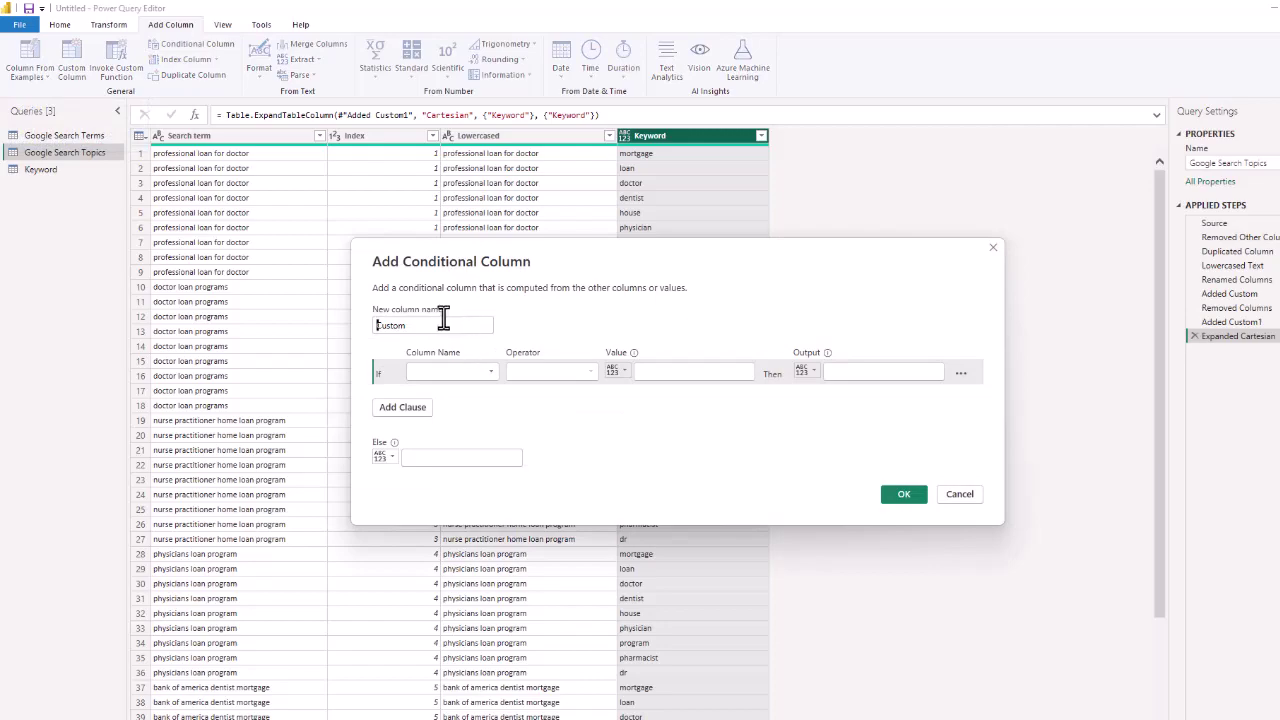
drag(446, 322, 230, 320)
text(Search Topic)
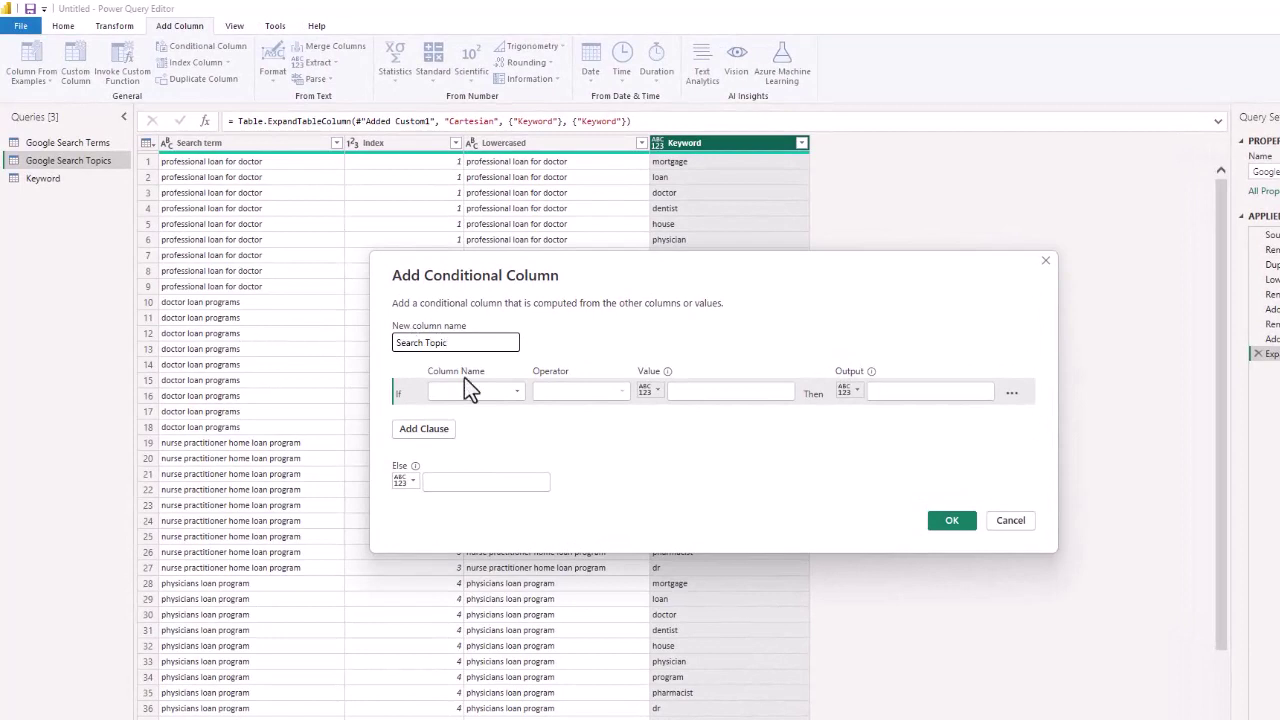
click(485, 391)
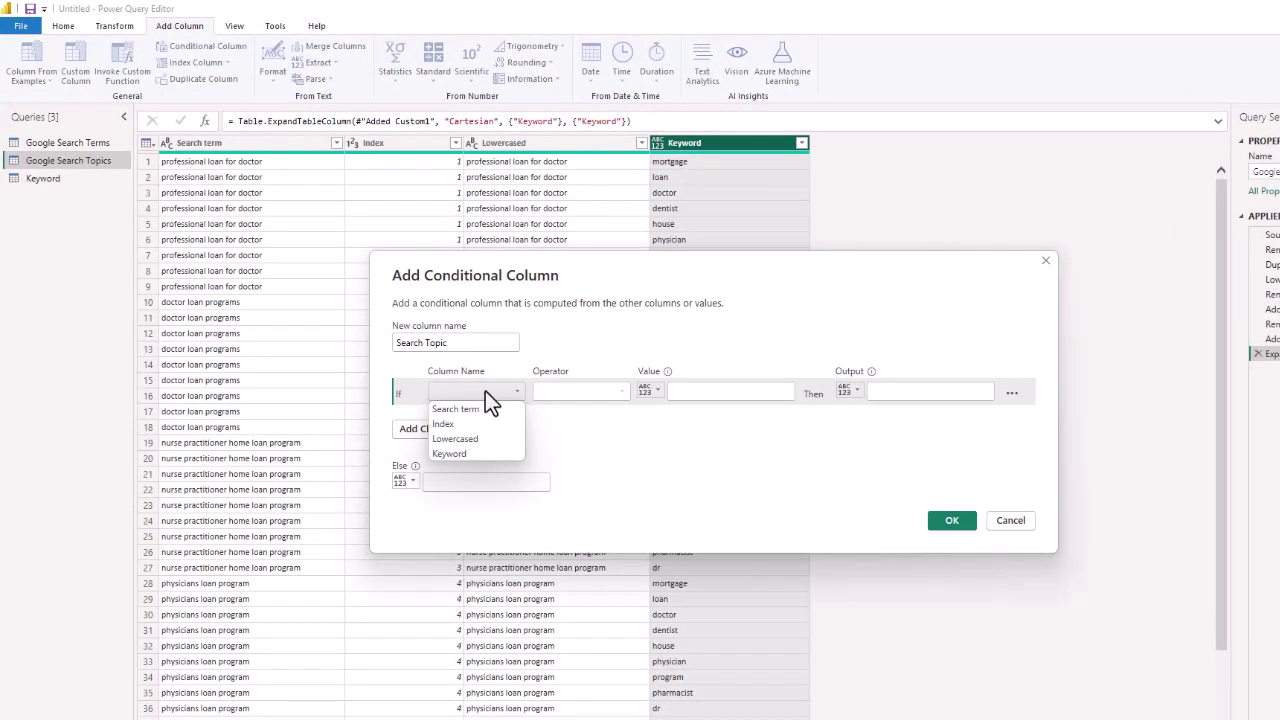
click(455, 439)
click(589, 391)
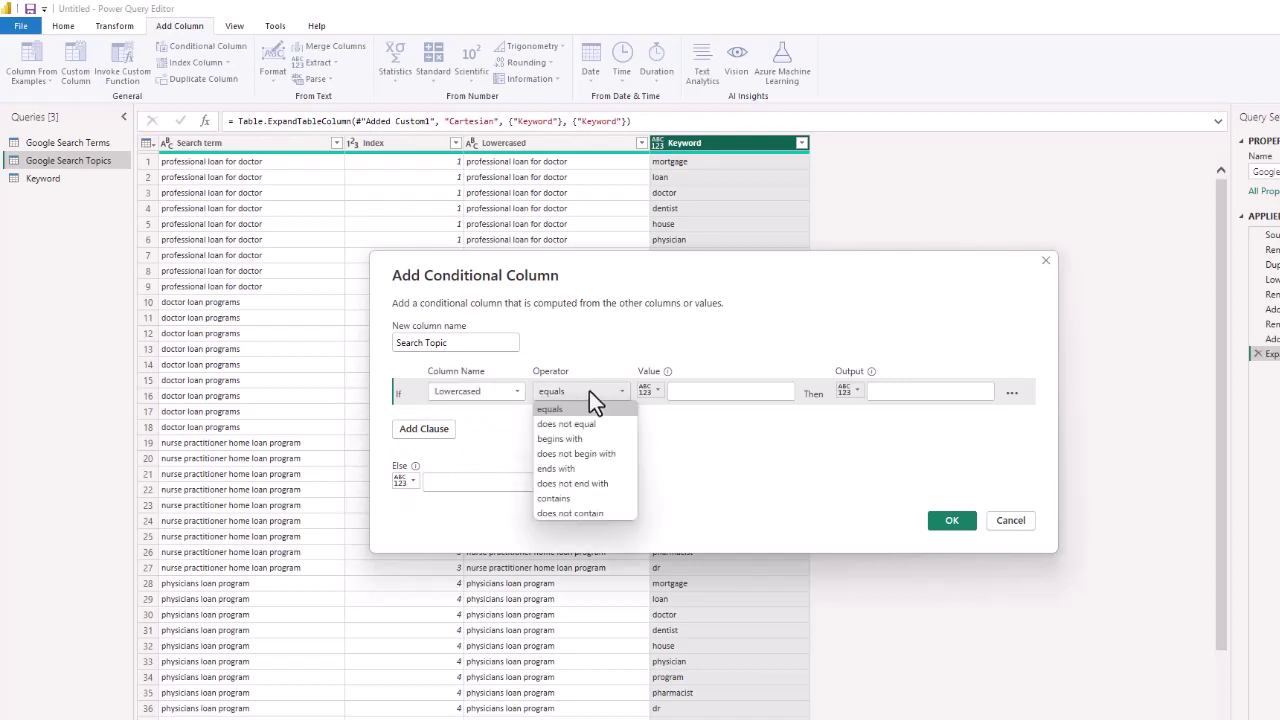
click(575, 500)
click(656, 387)
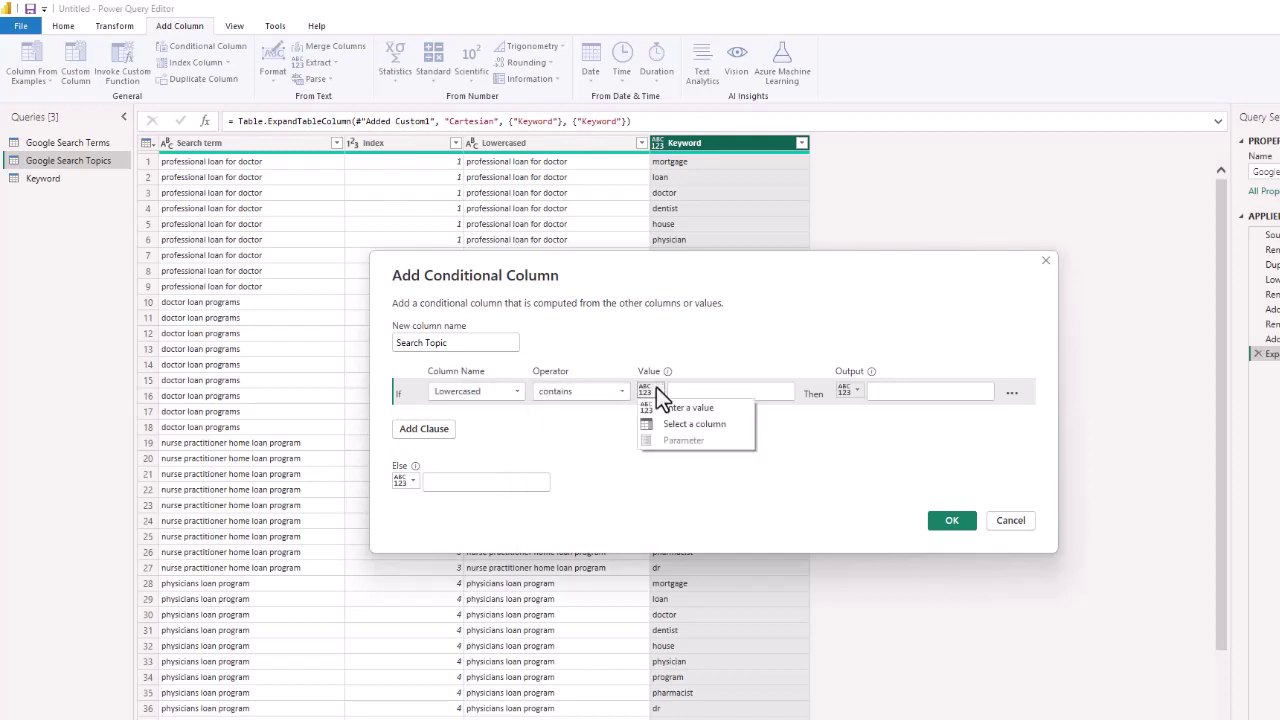
click(672, 424)
click(705, 391)
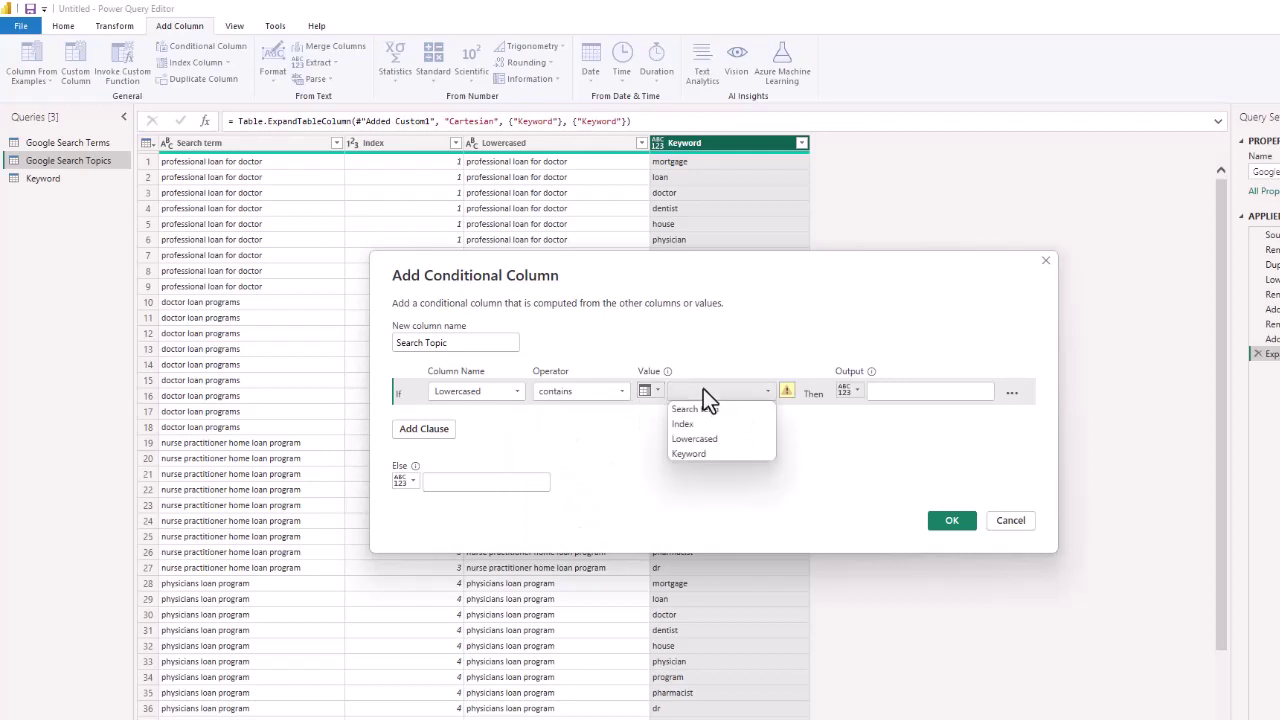
click(688, 454)
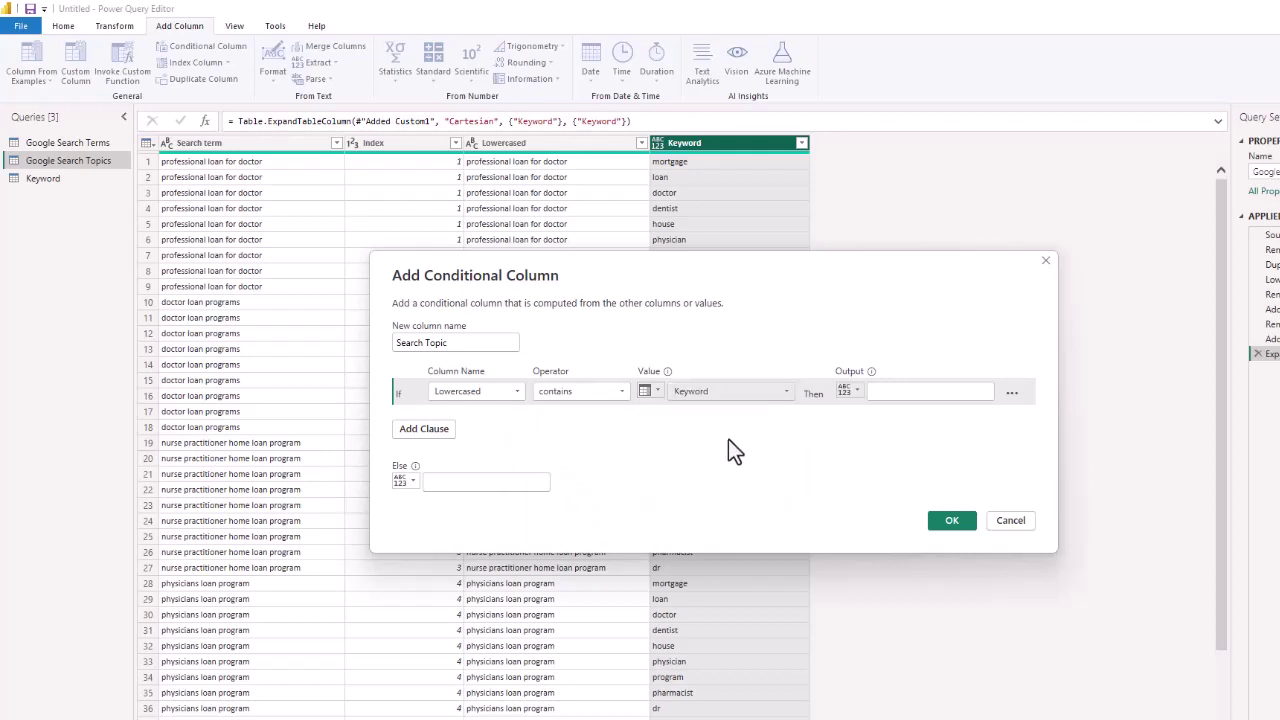
Set the condition's output to the value of the Keyword column
click(847, 389)
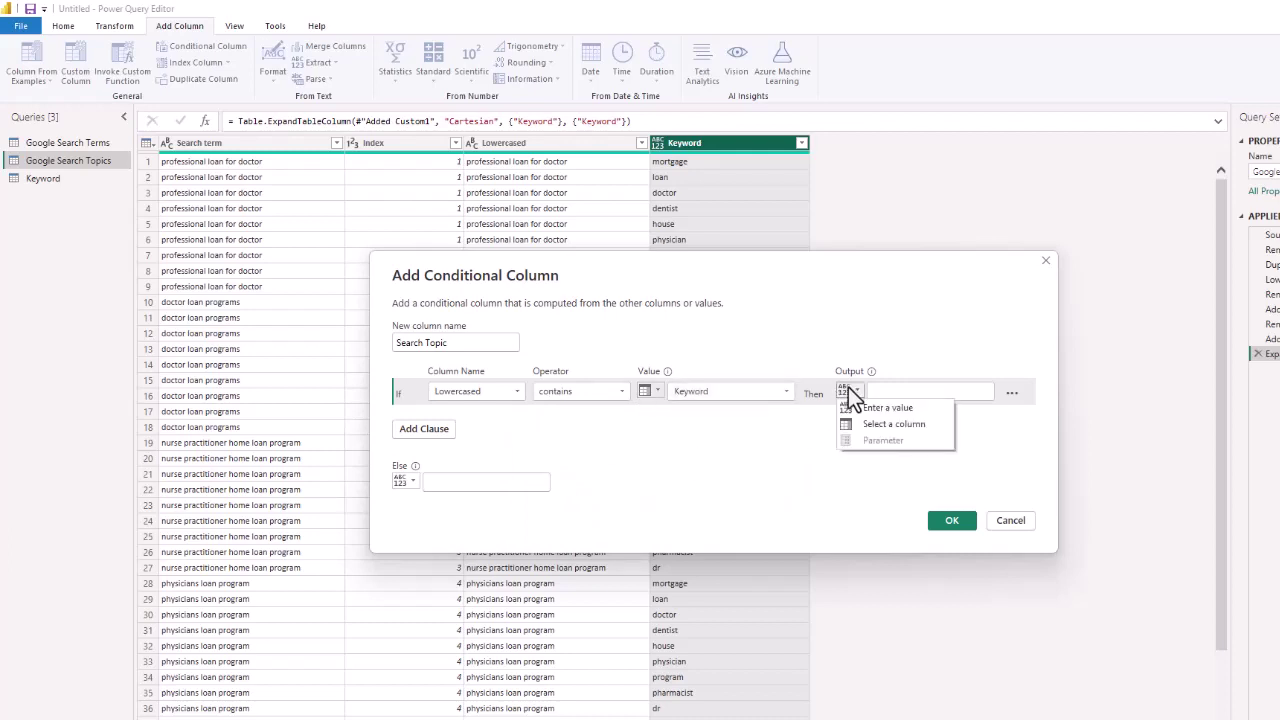
click(866, 423)
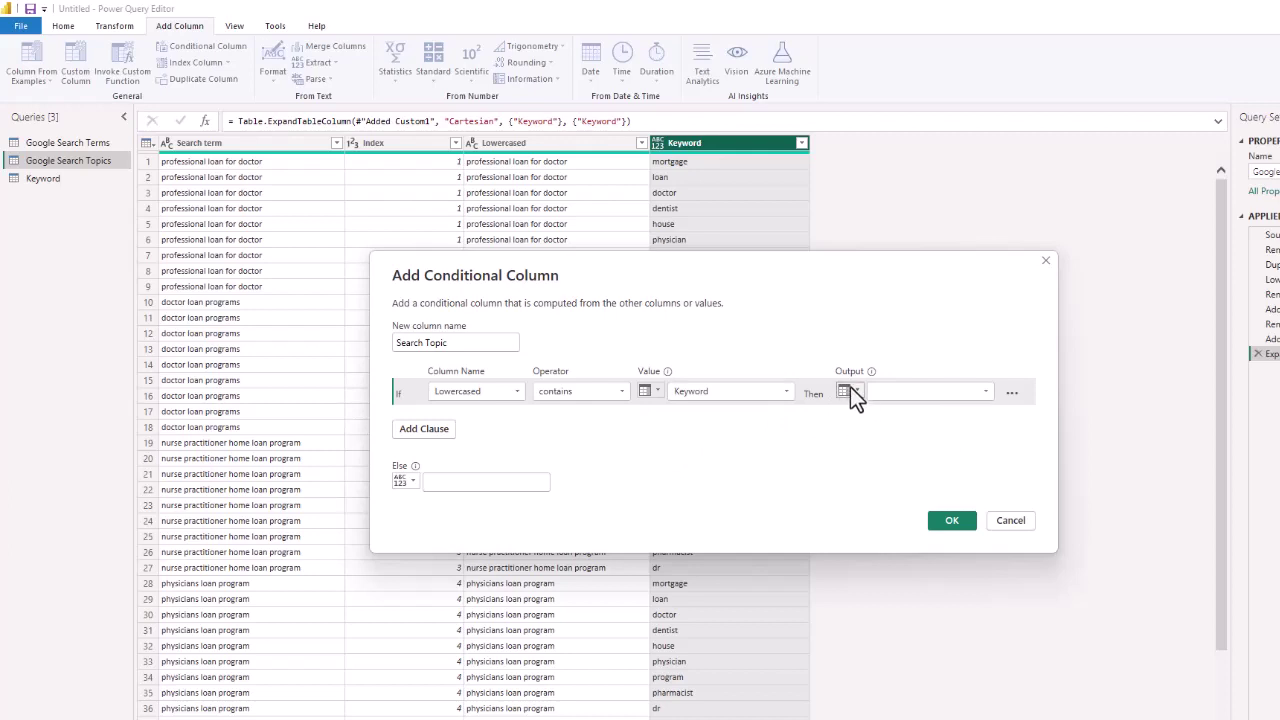
click(848, 390)
click(872, 423)
click(888, 392)
click(878, 455)
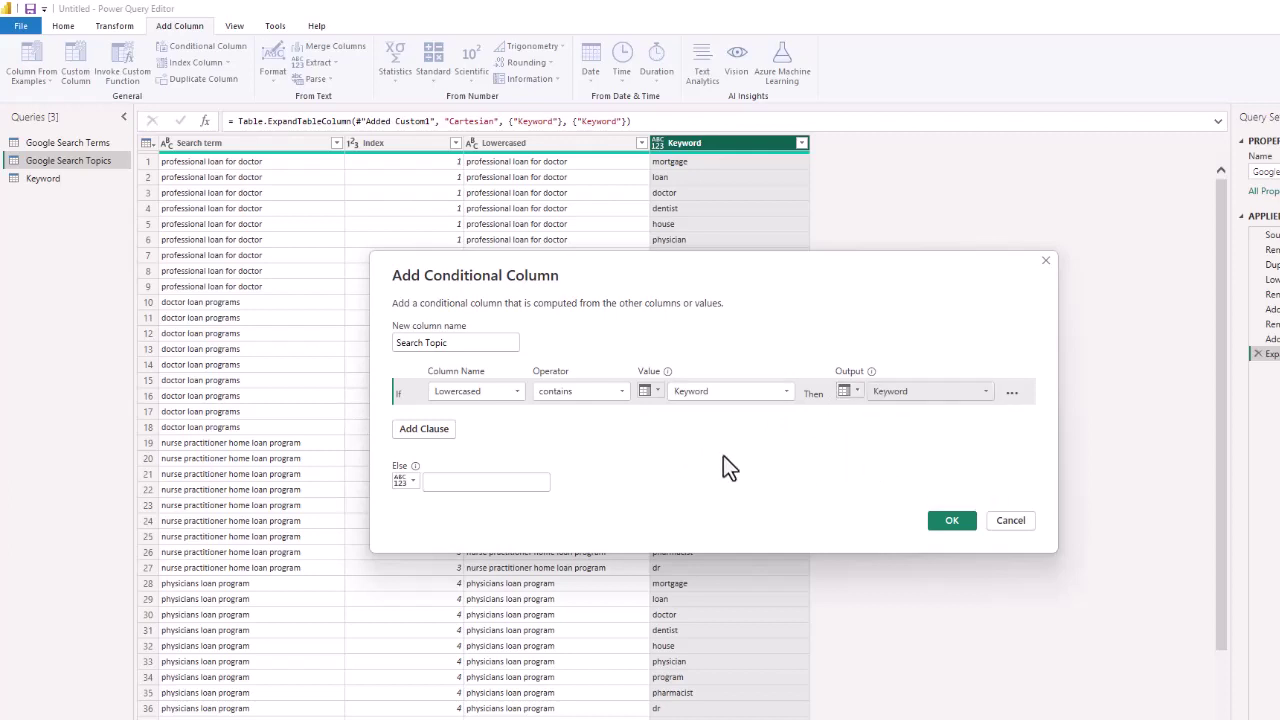
Set the Else value to null and create the Search Topic conditional column
click(464, 483)
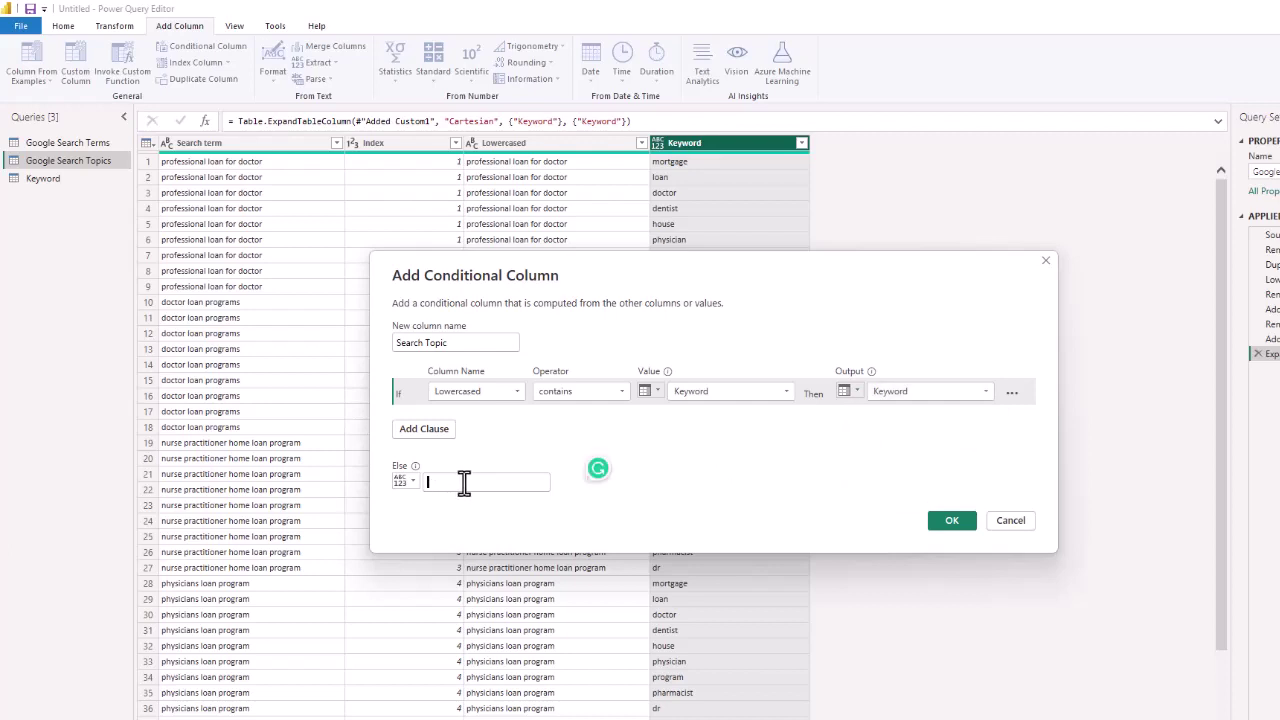
text(null)
click(766, 468)
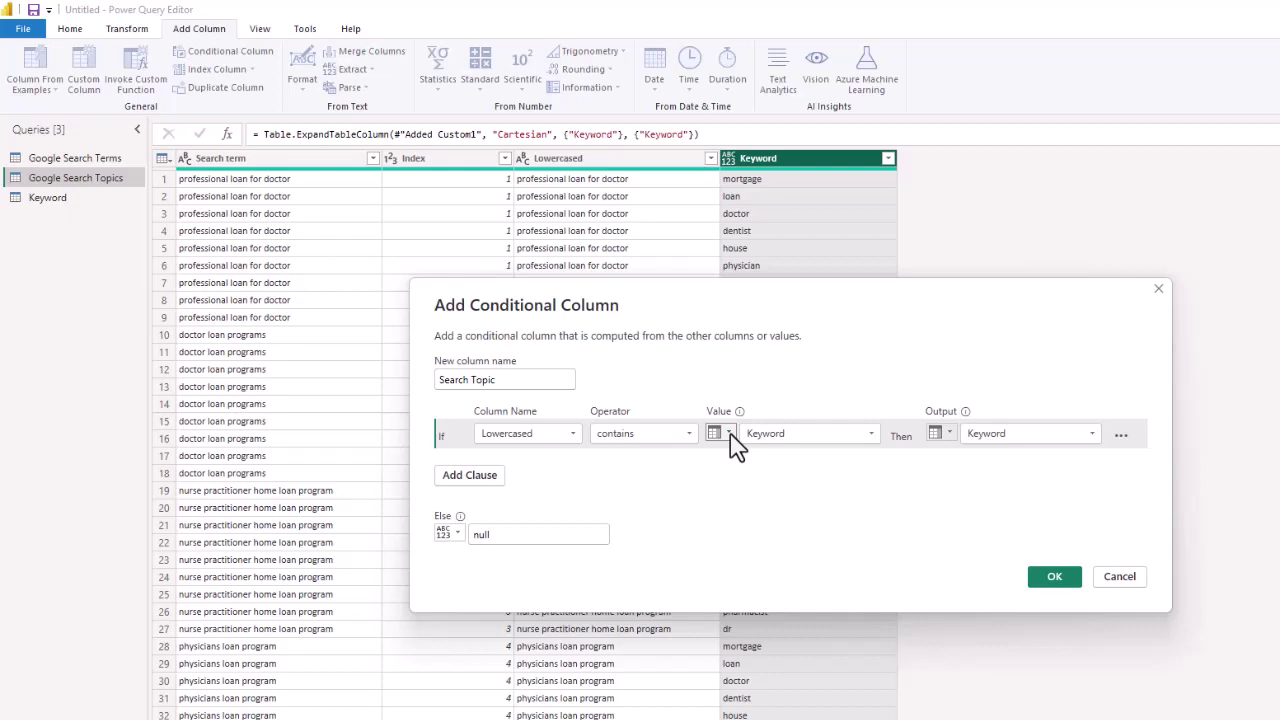
click(1055, 578)
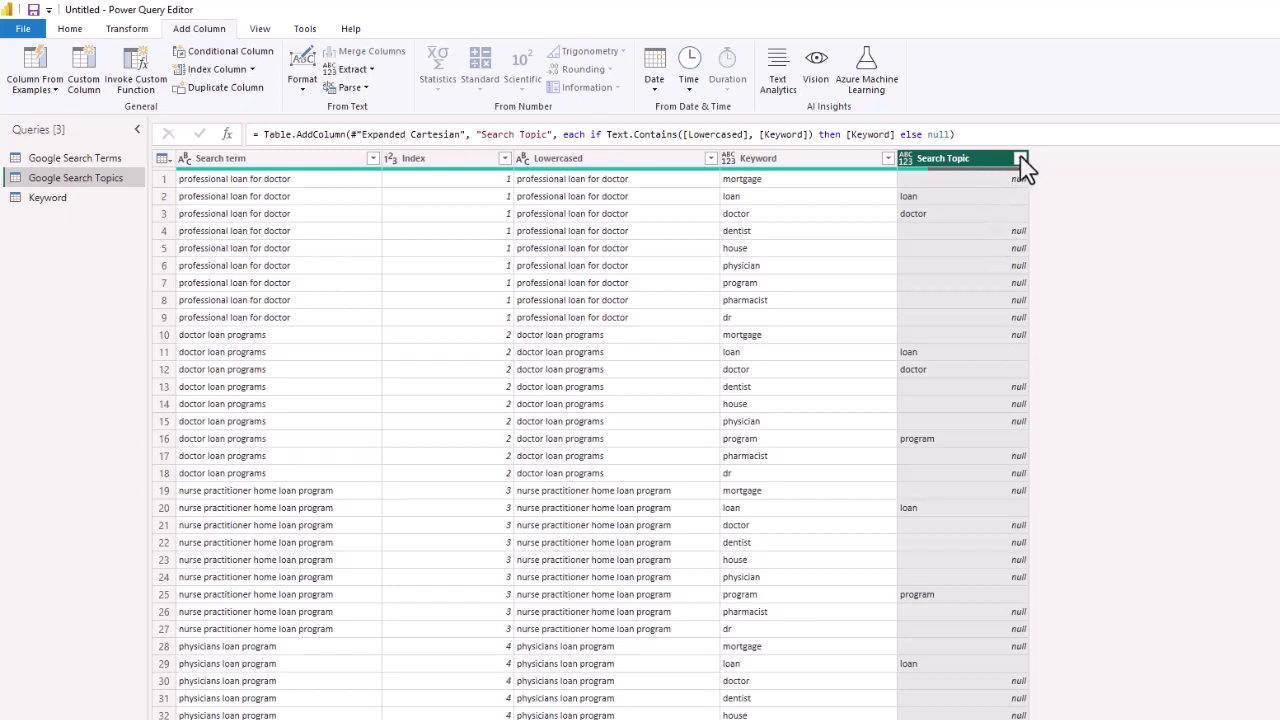
Filter the Search Topic column to remove its empty values
right_click(977, 156)
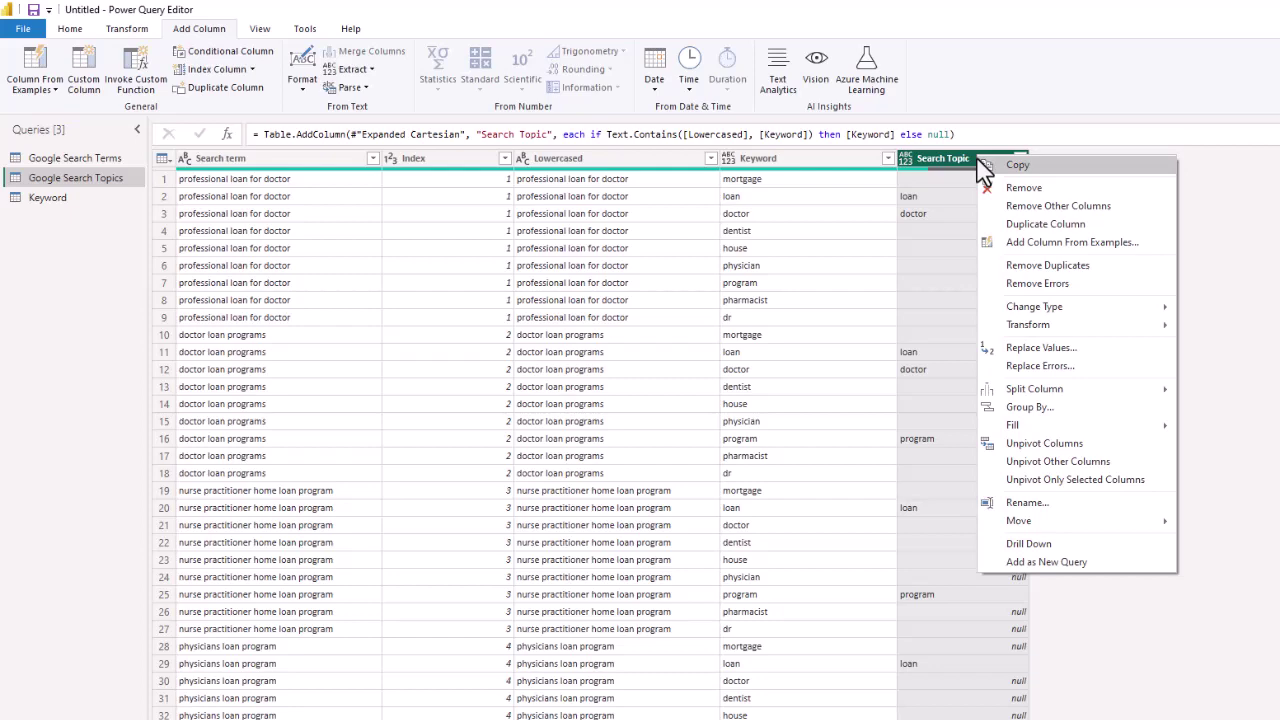
click(993, 158)
click(1019, 158)
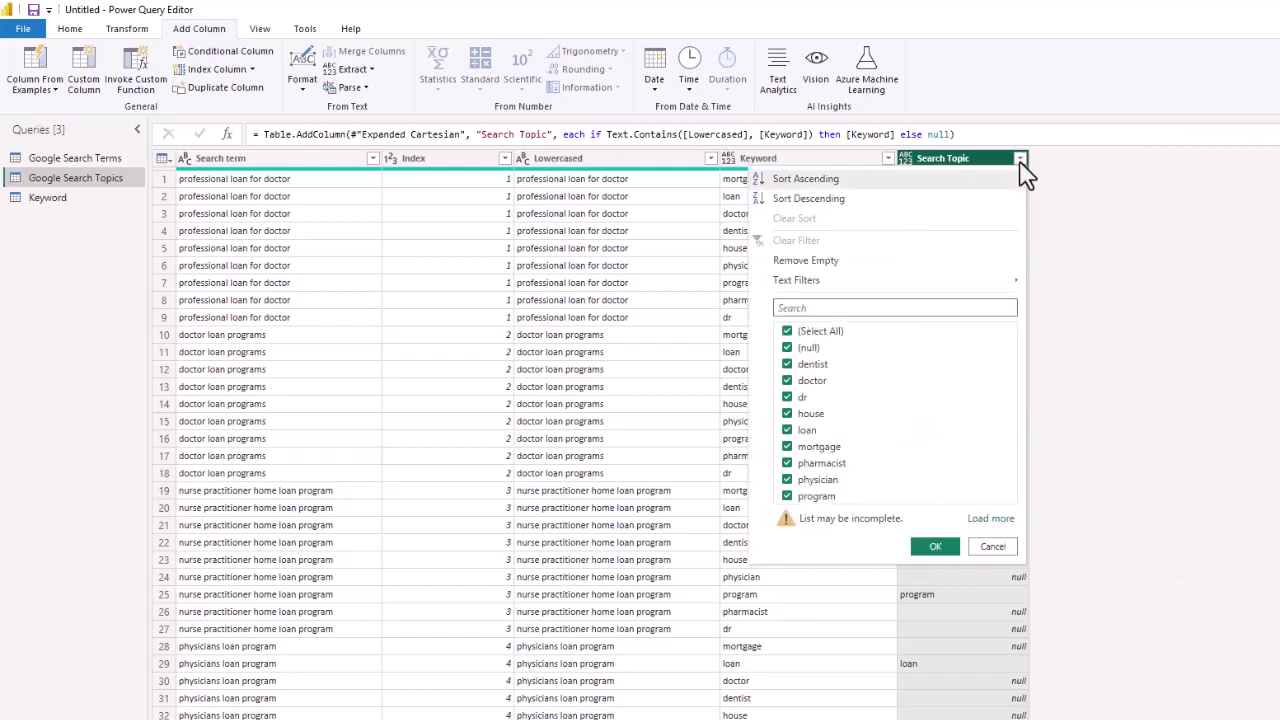
click(808, 262)
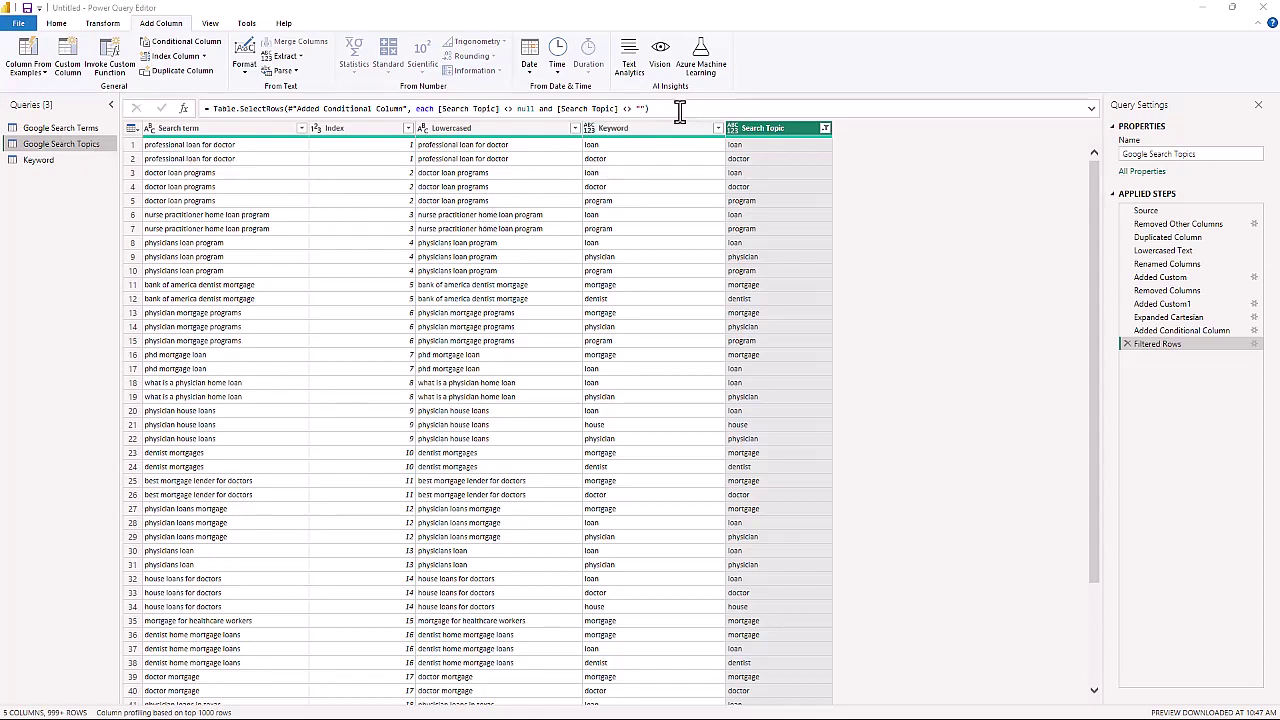
Remove the Keyword, Lowercased and Search term columns from Google Search Topics, keeping only Index and Search Topic
click(56, 26)
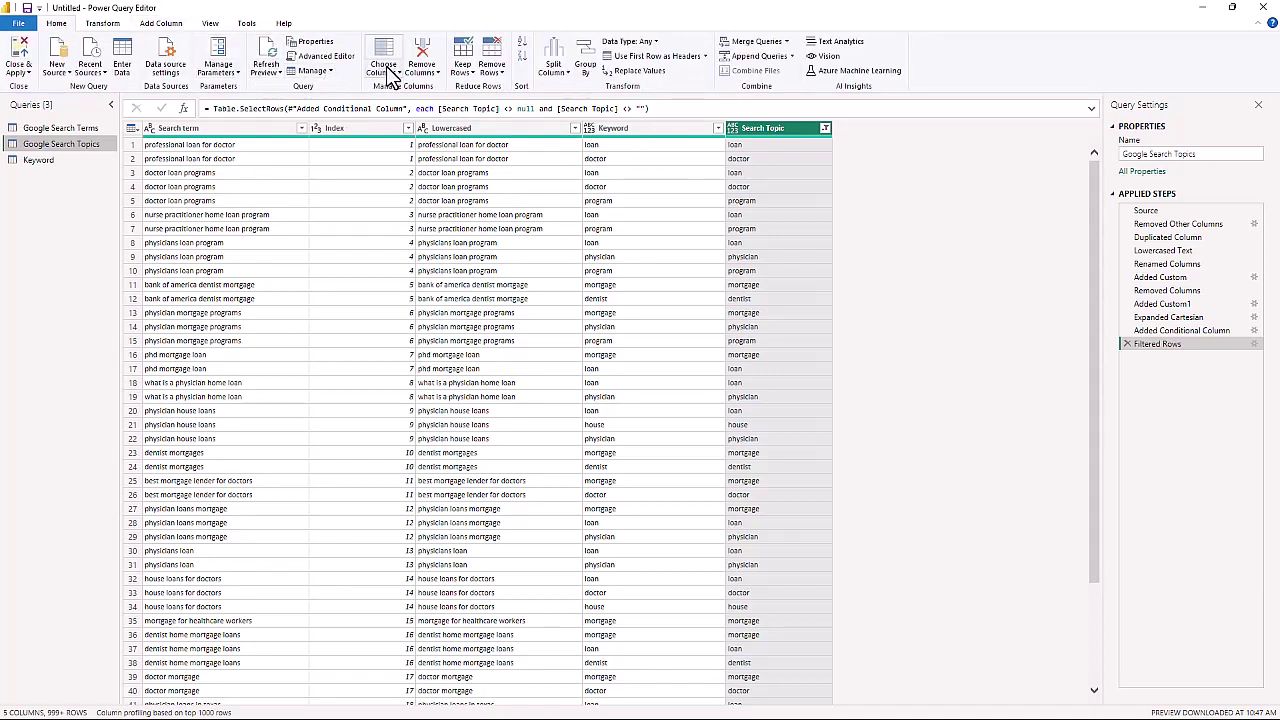
click(622, 128)
right_click(622, 128)
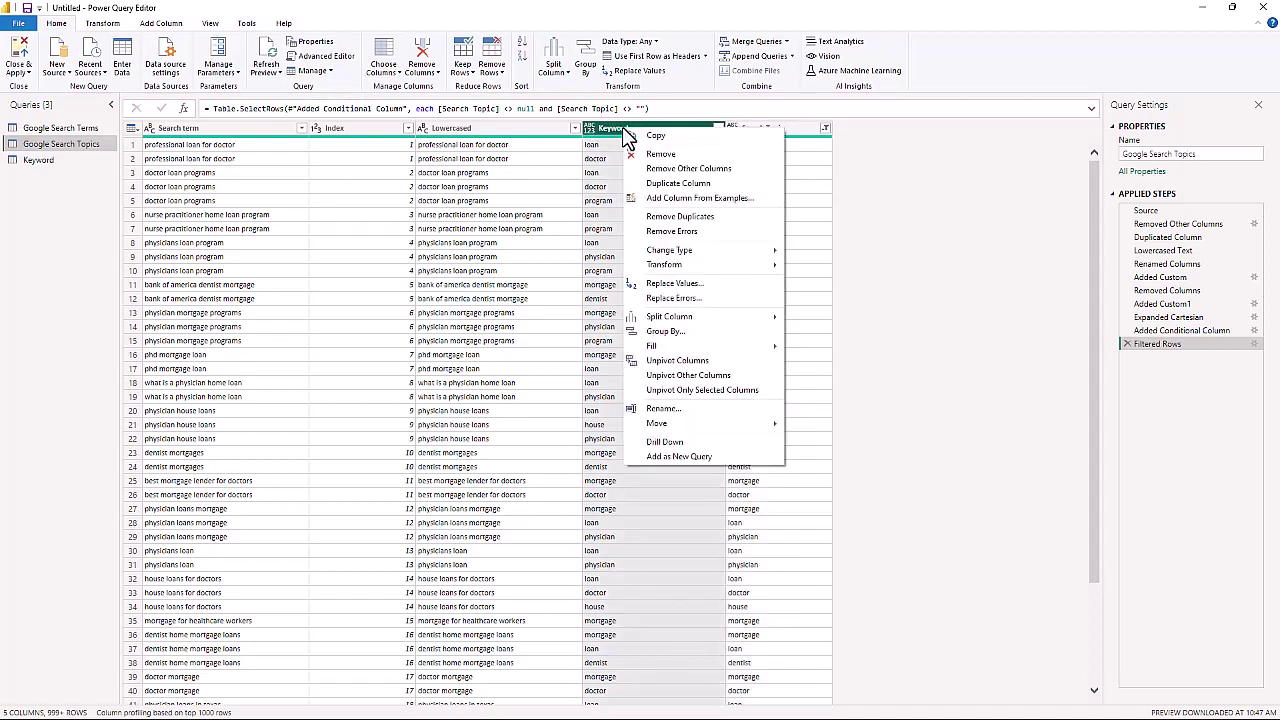
click(658, 154)
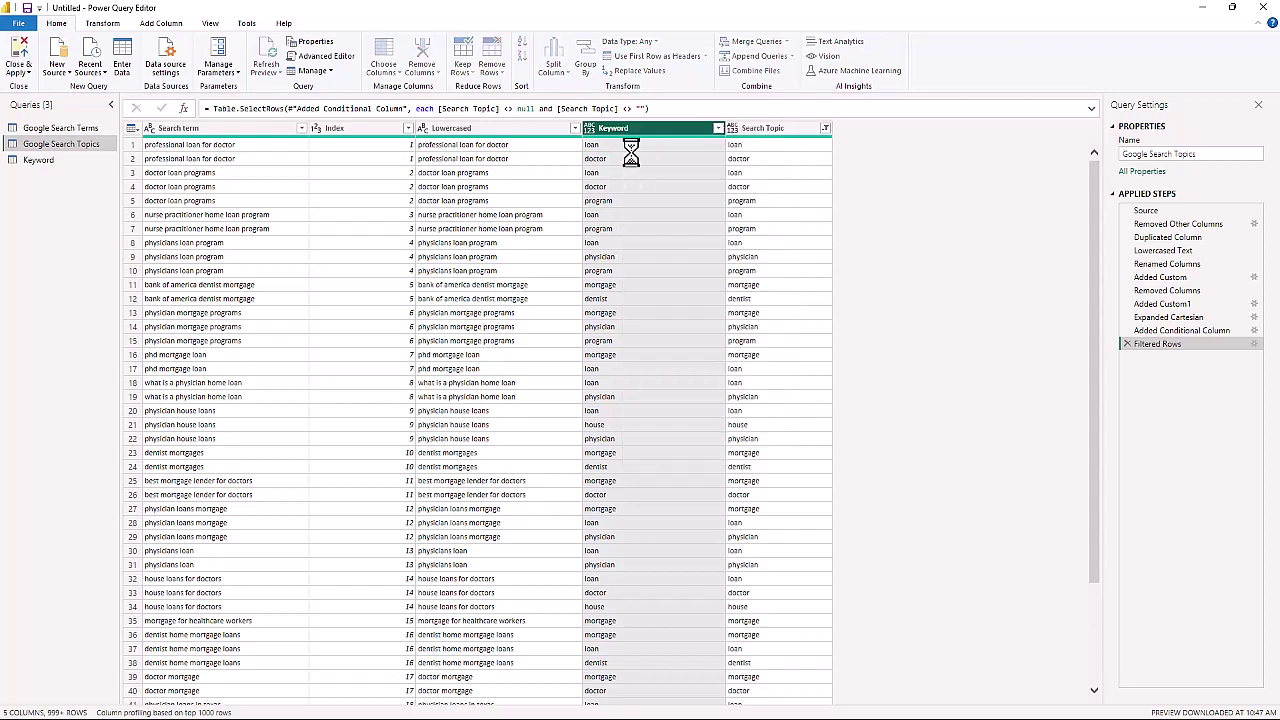
click(450, 130)
right_click(452, 130)
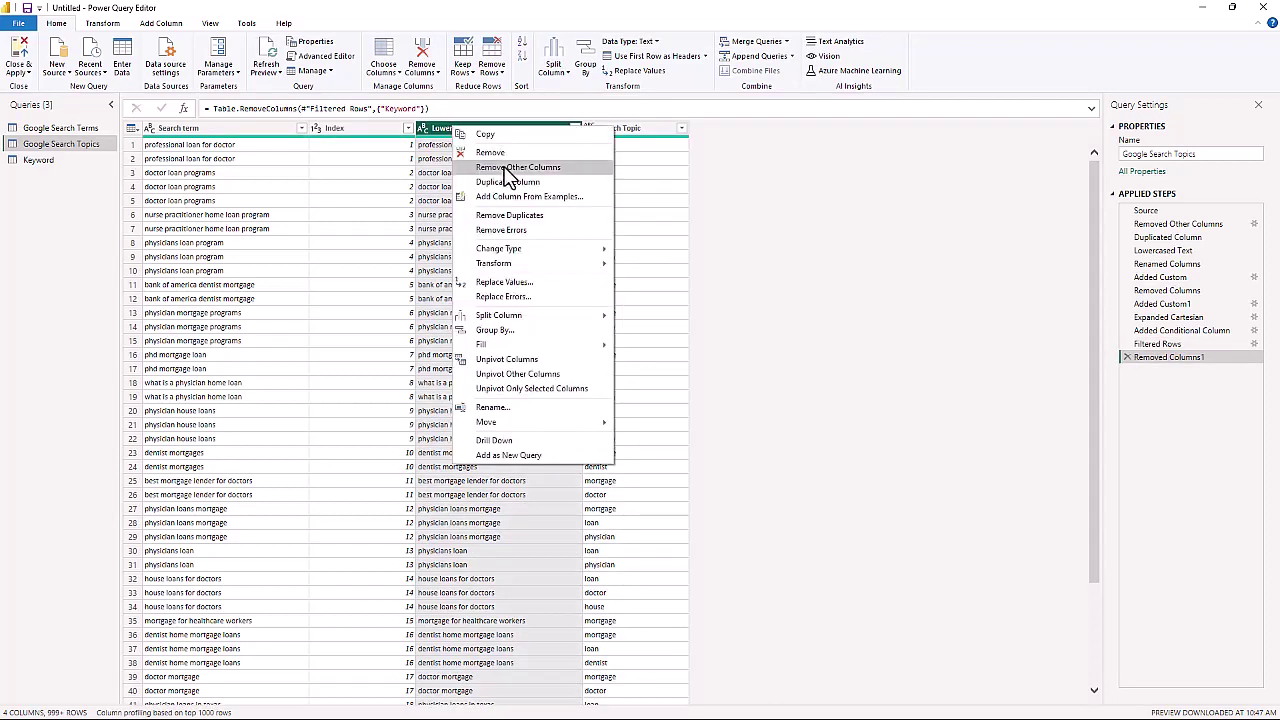
click(488, 153)
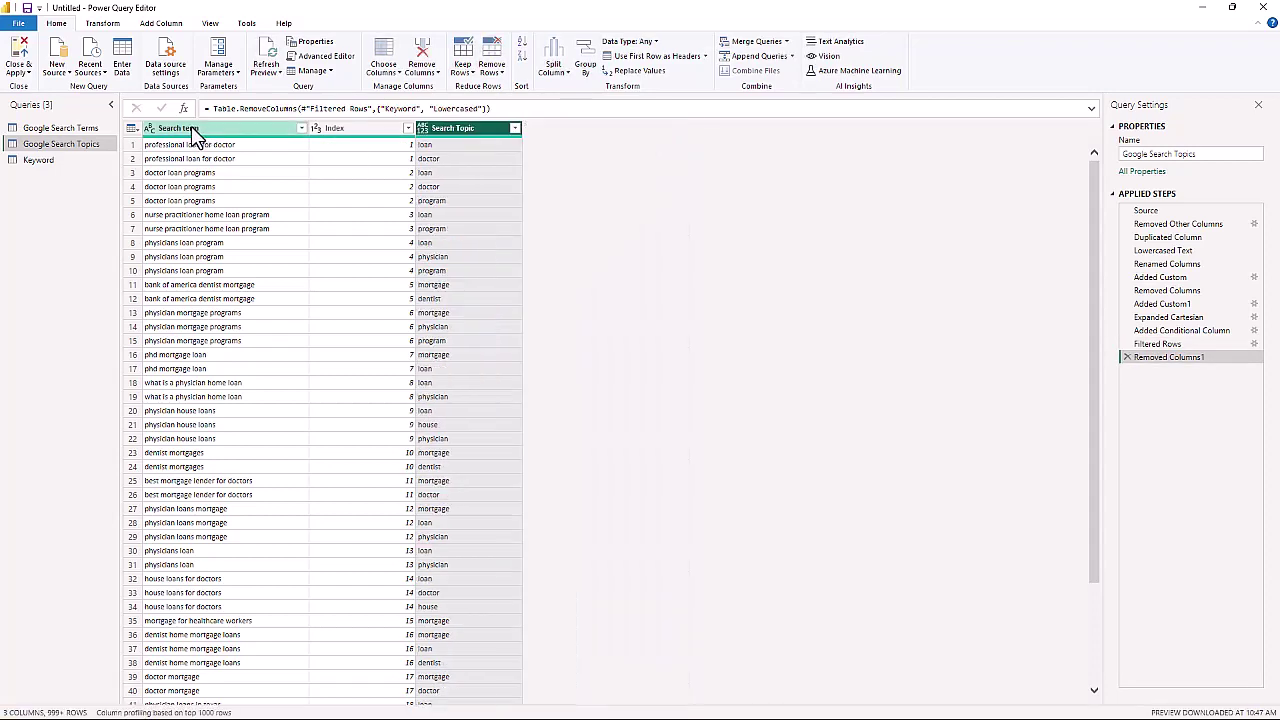
click(192, 128)
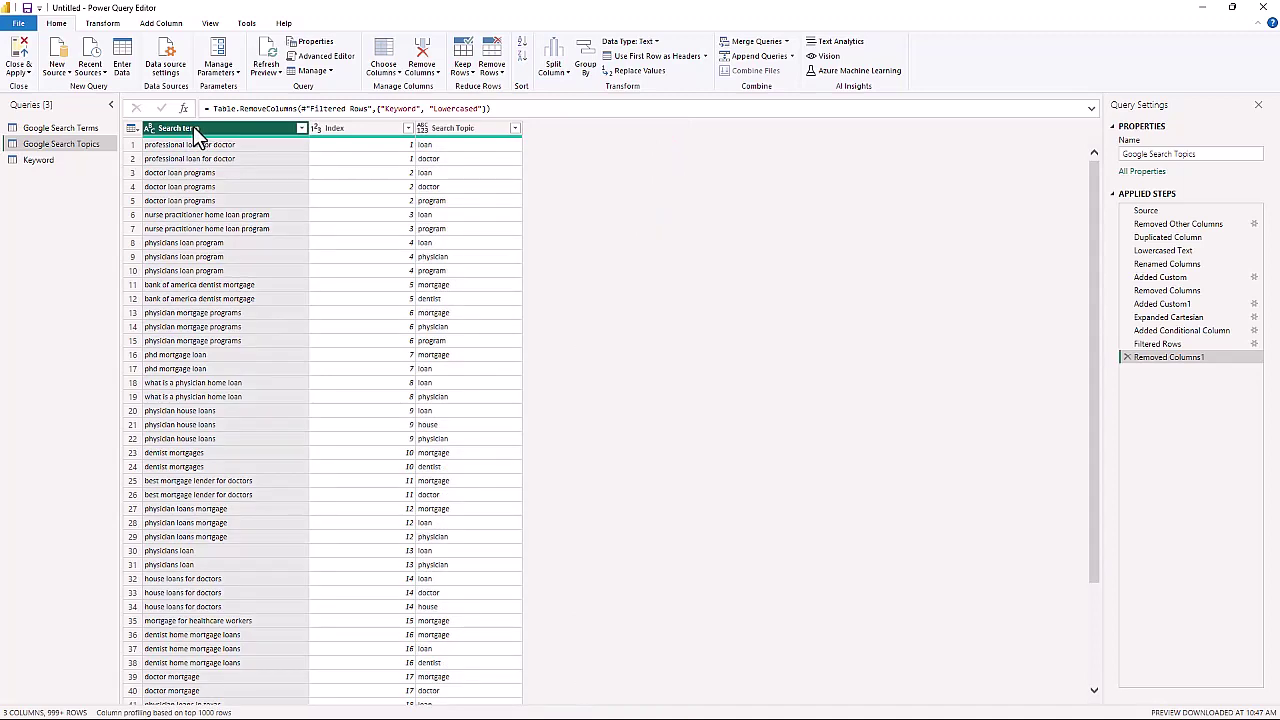
right_click(195, 135)
click(228, 150)
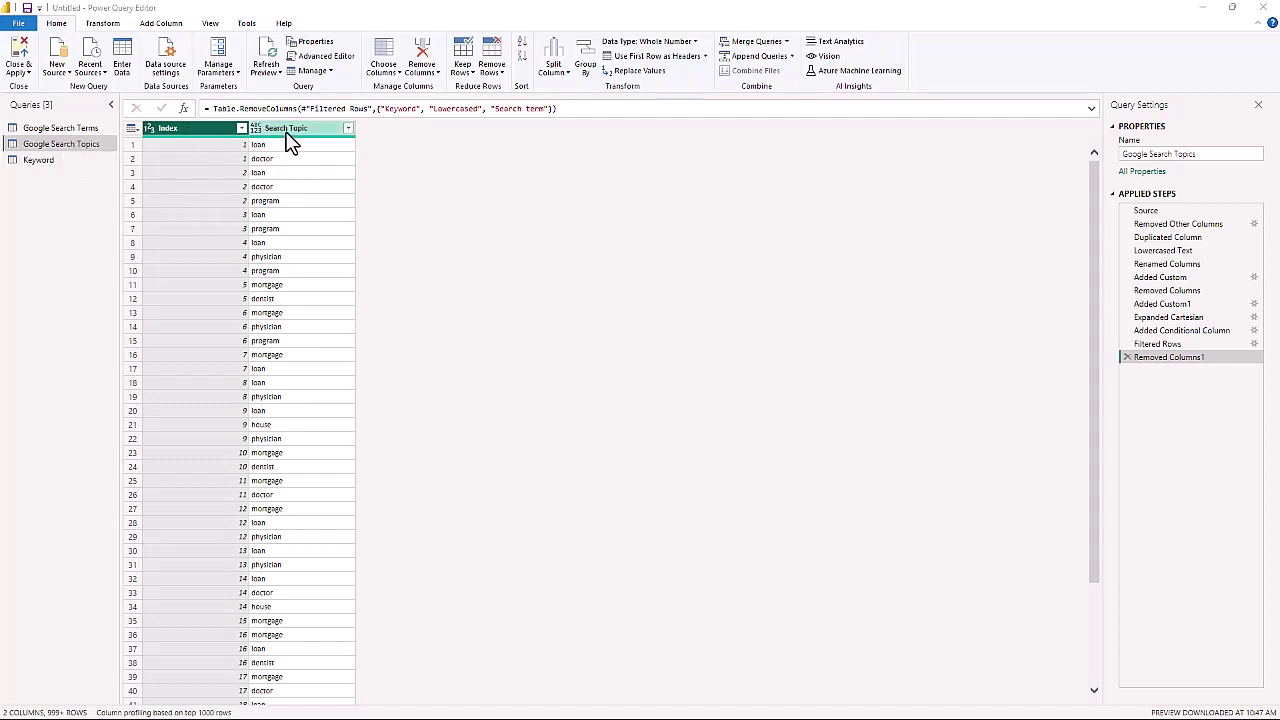
Close and apply the queries, and check the relationship between Google Search Terms and Google Search Topics in the data model
click(44, 132)
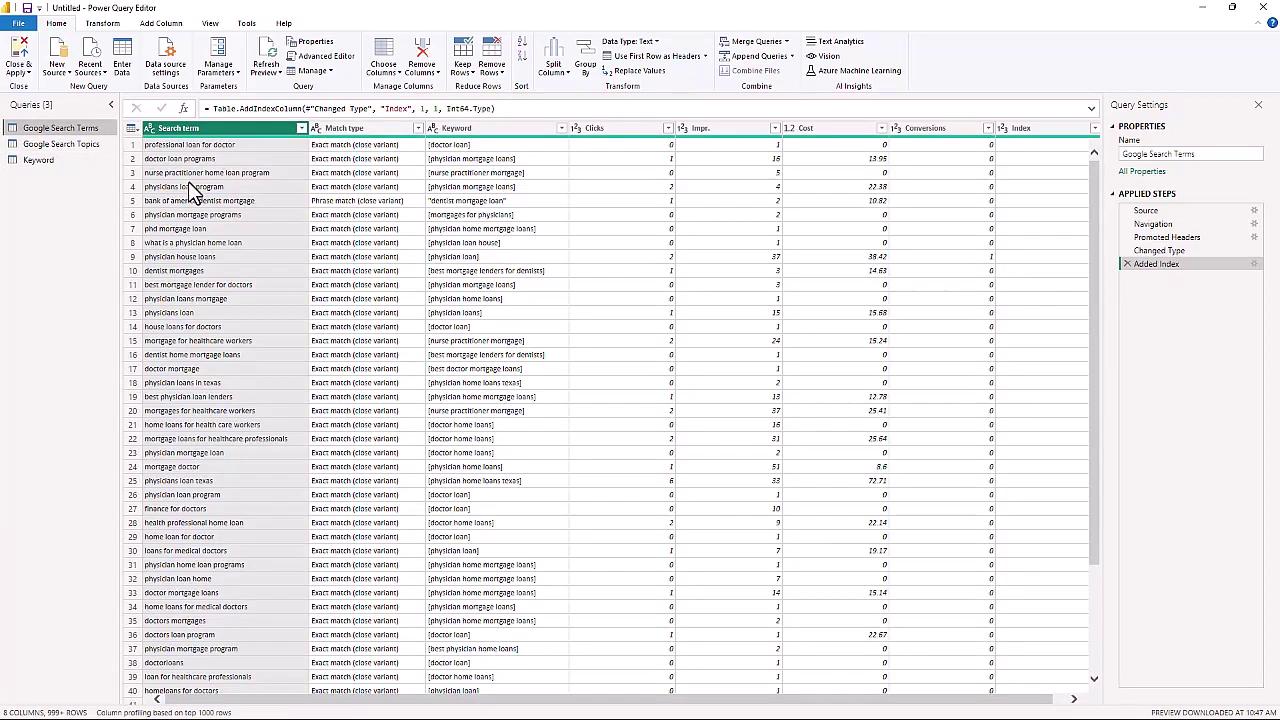
click(34, 76)
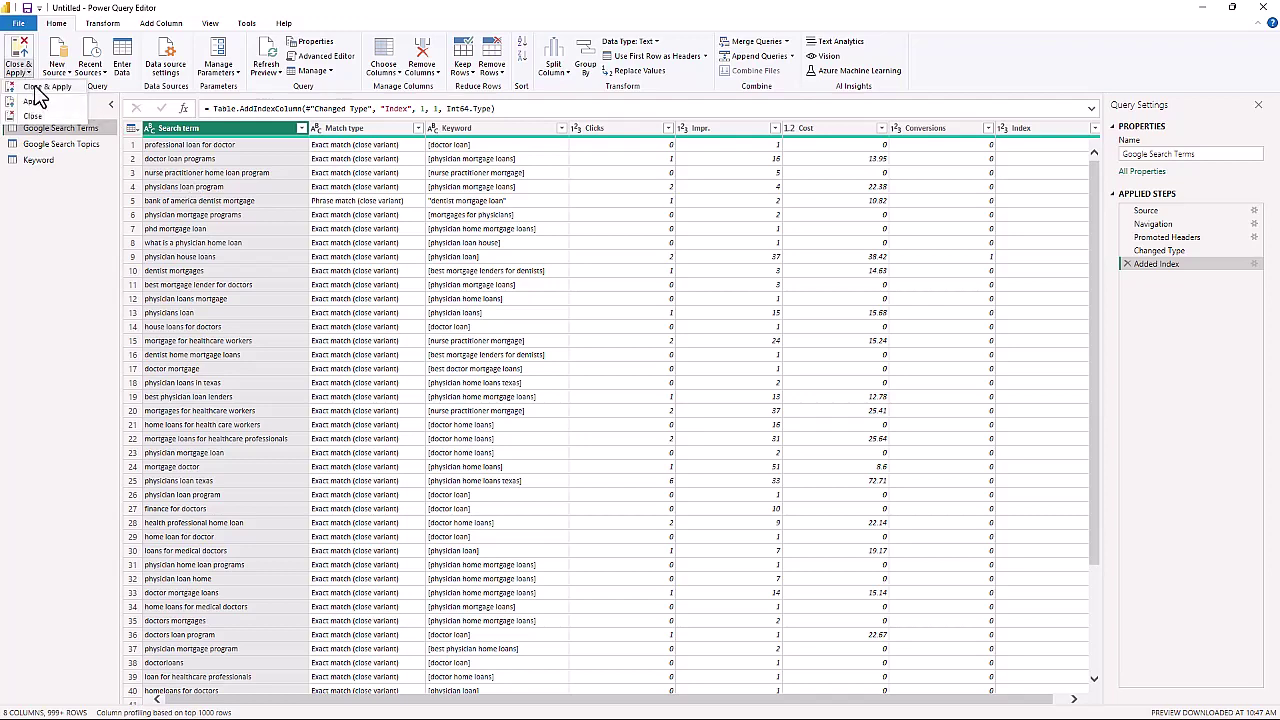
click(34, 87)
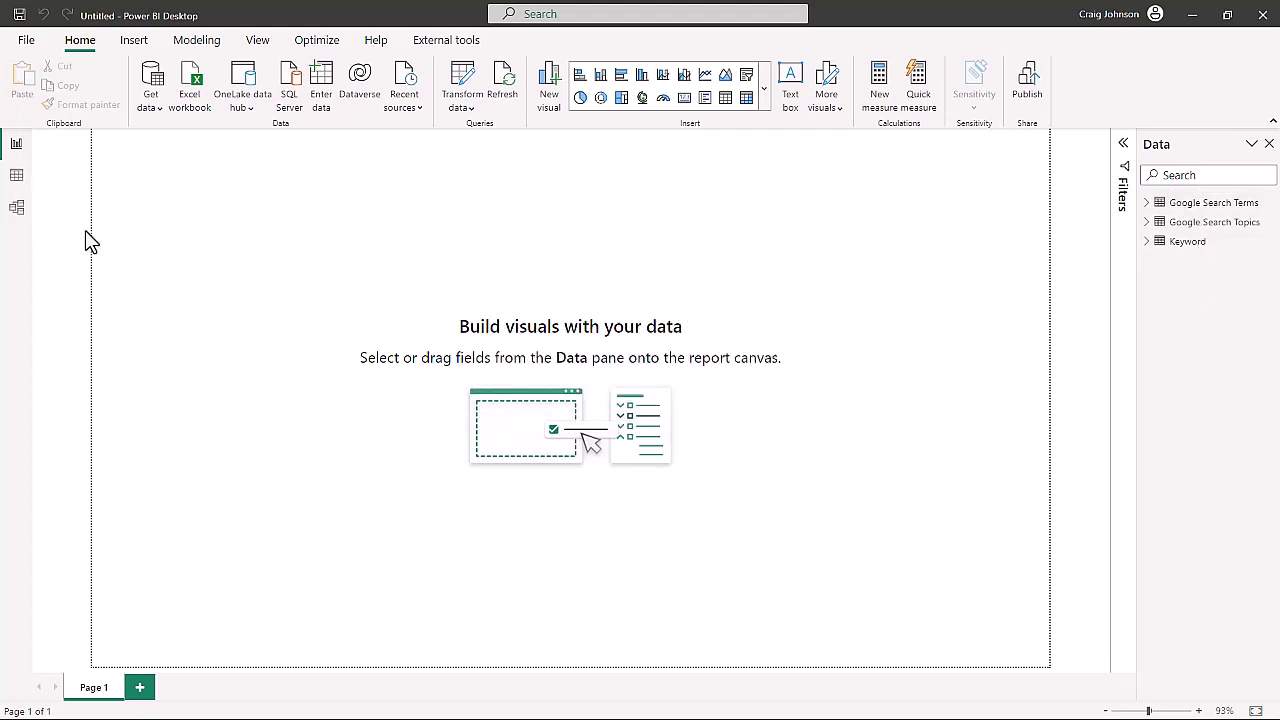
click(22, 210)
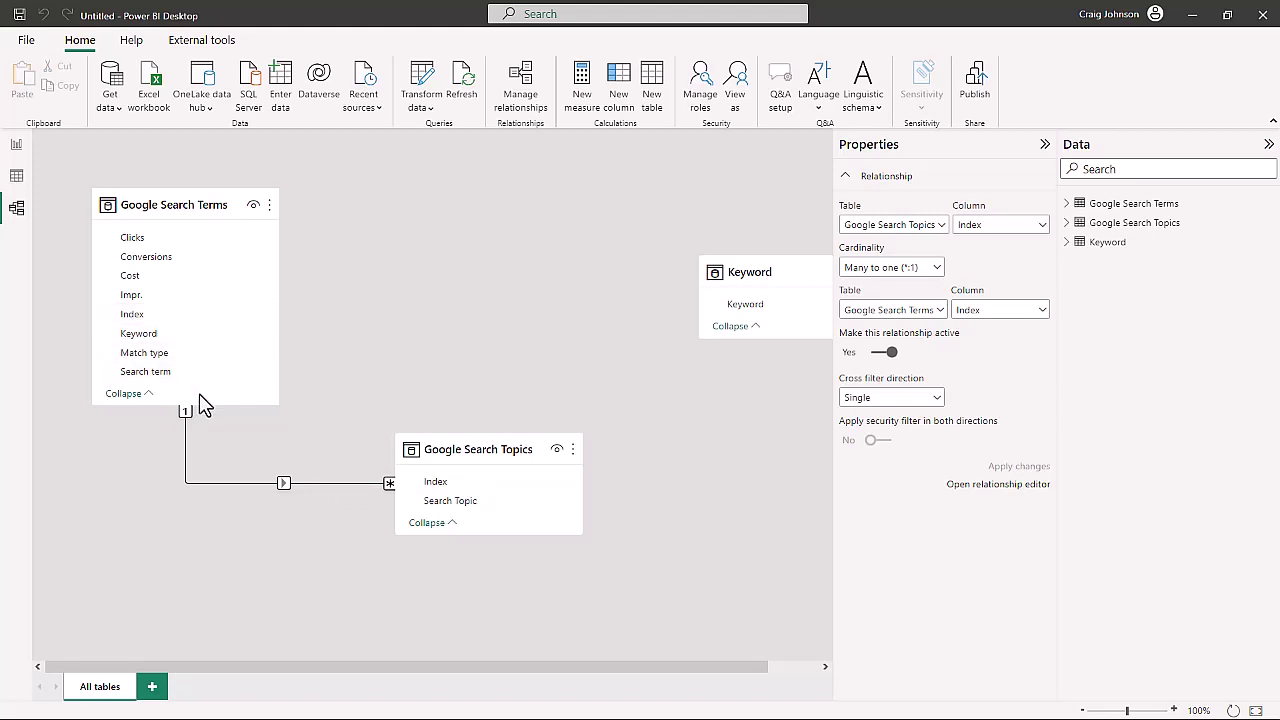
click(16, 144)
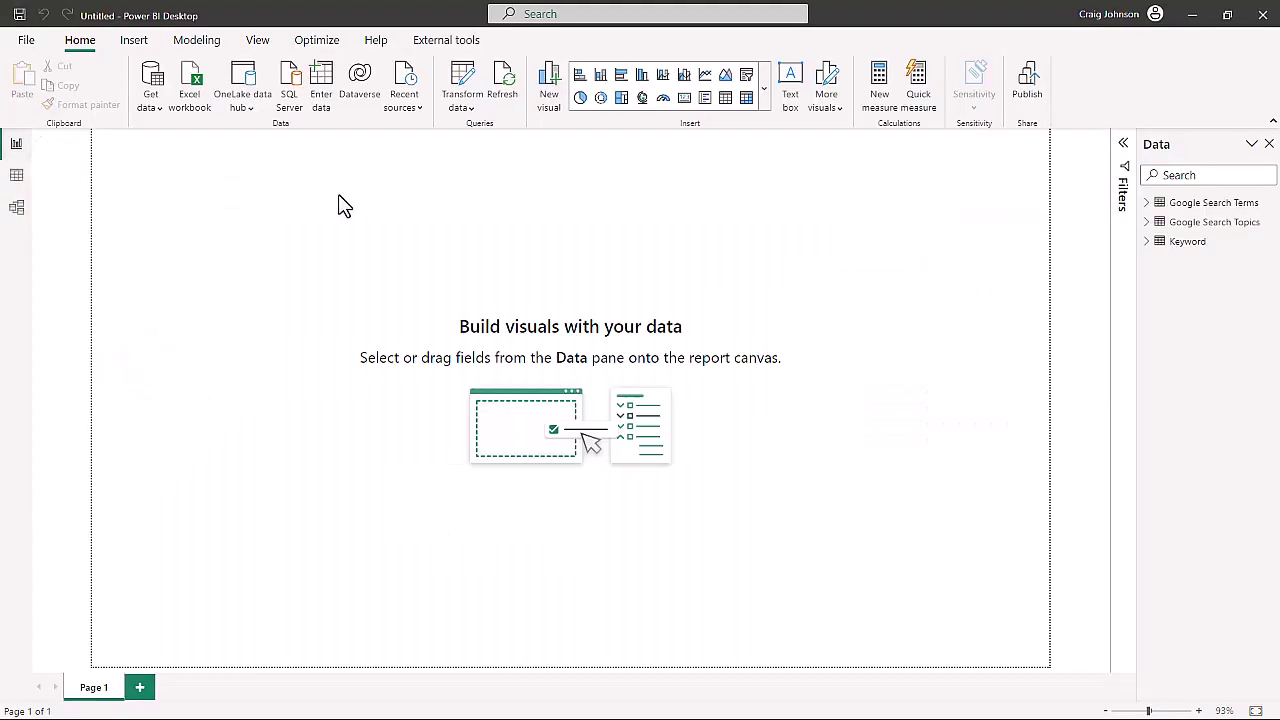
Add an empty stacked bar chart to the blank report page and move it inward from the page corner
click(578, 77)
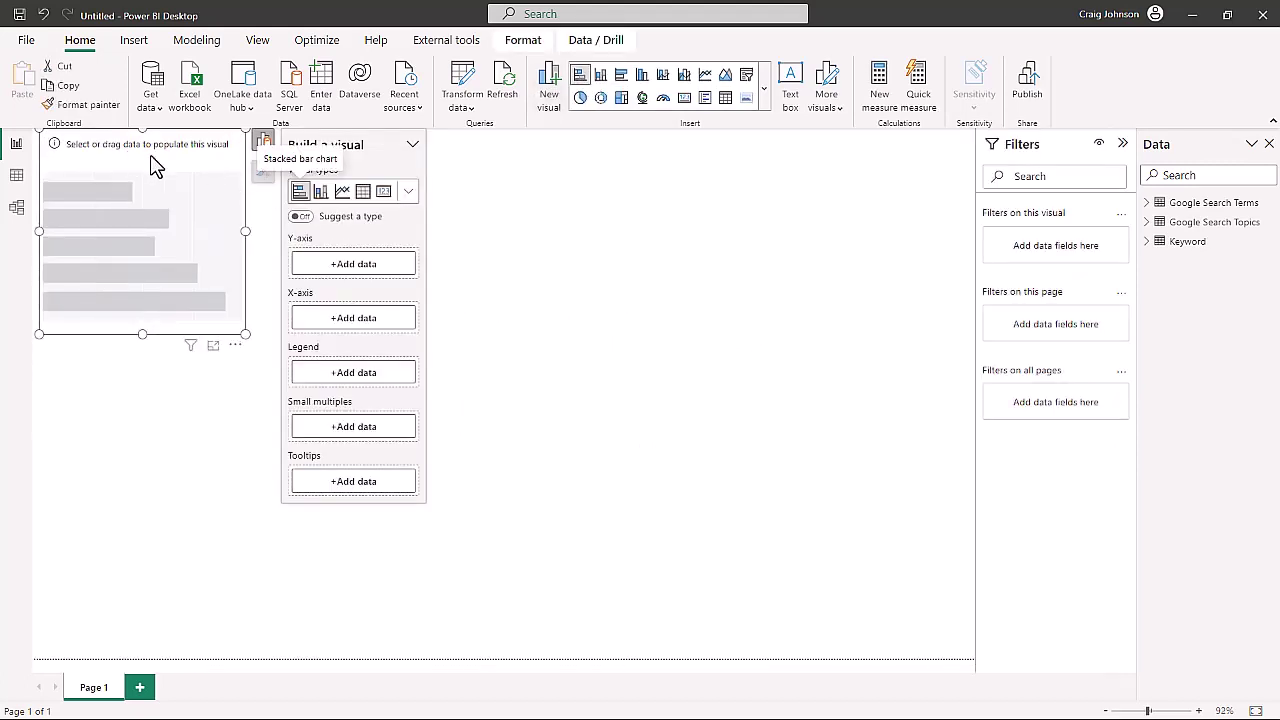
drag(151, 163, 195, 176)
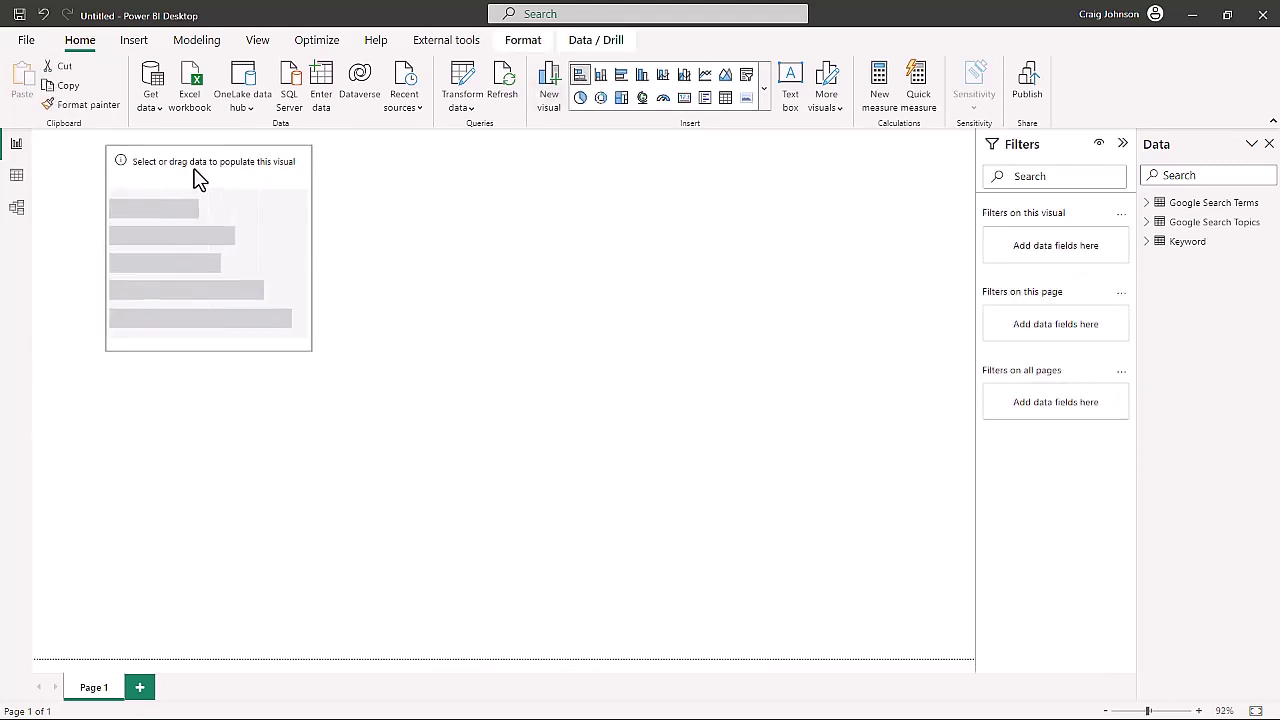
Create a measure in Google Search Topics named Count Search Topics, defined as COUNTA('Google Search Topics'[Search Topic])
click(1149, 223)
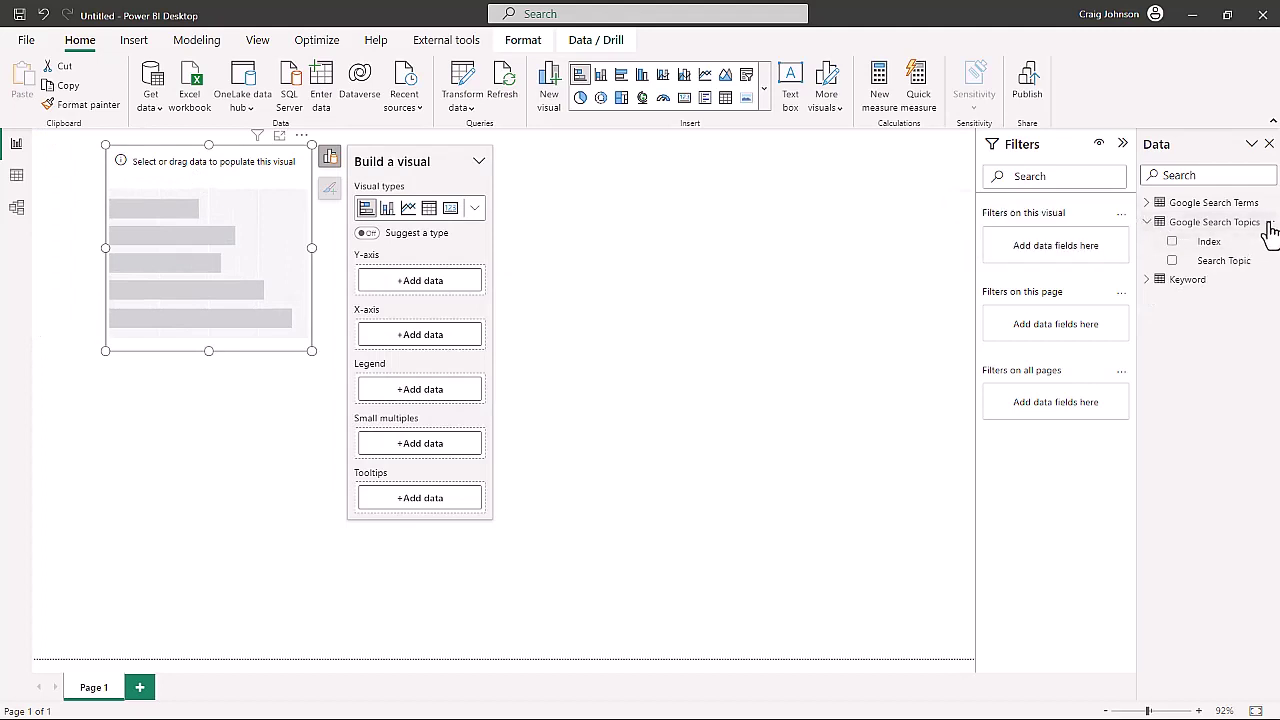
click(1268, 224)
click(1162, 252)
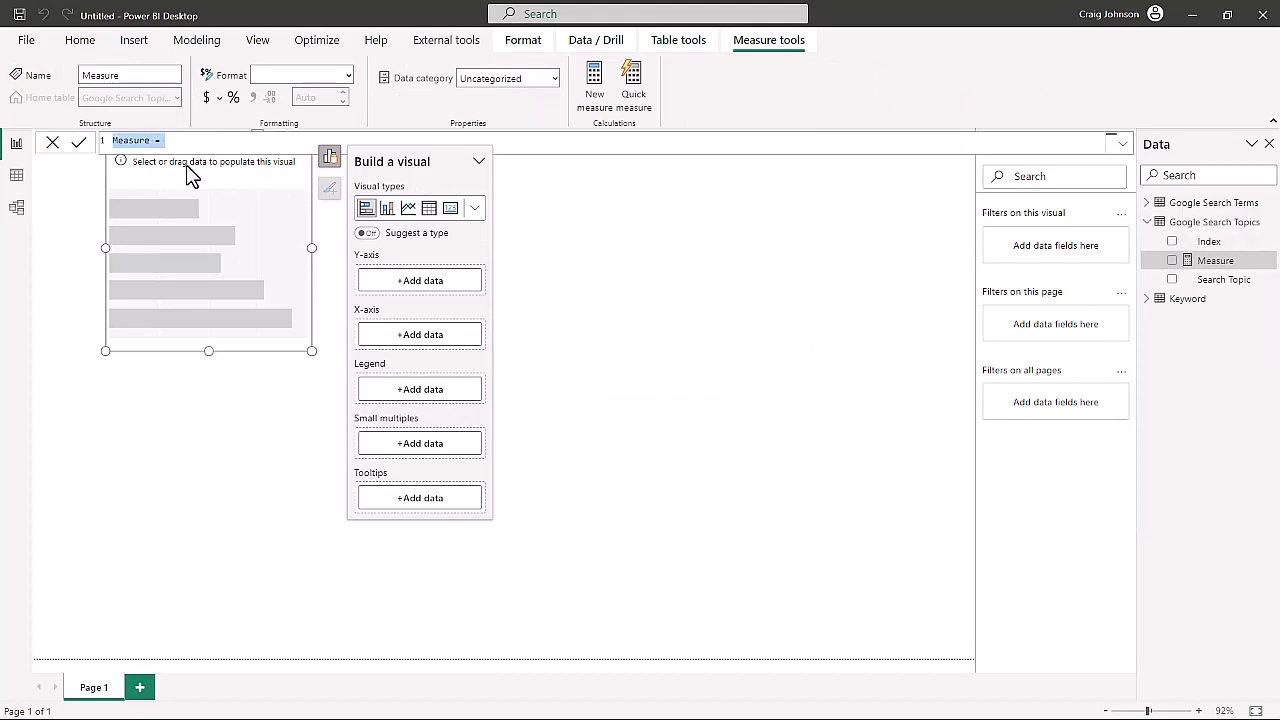
text(Count Search Topic)
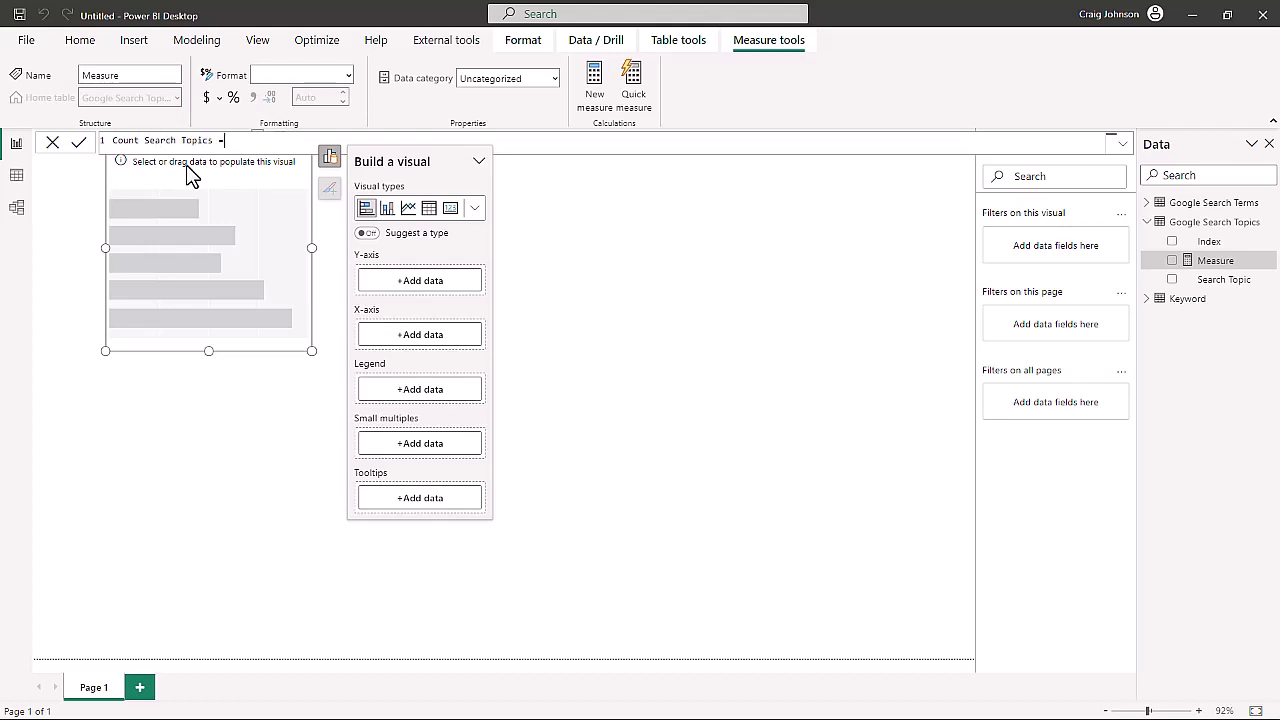
key(shift+Return)
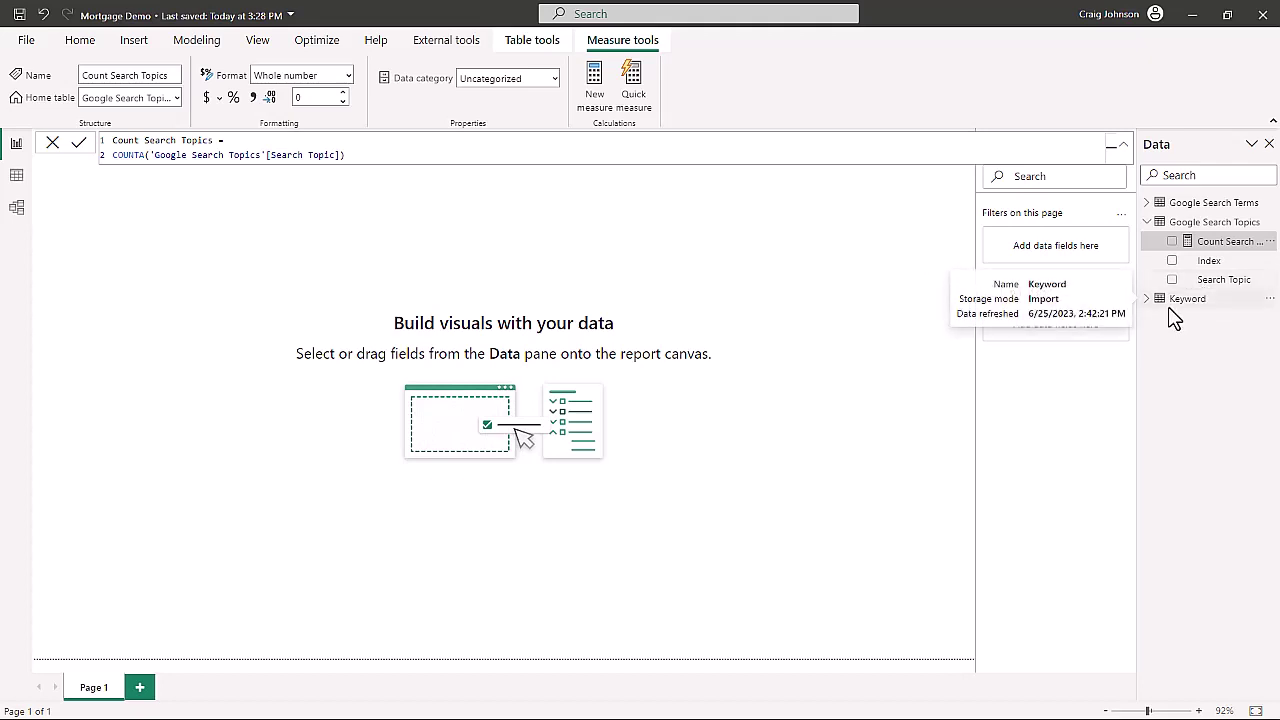
click(1123, 147)
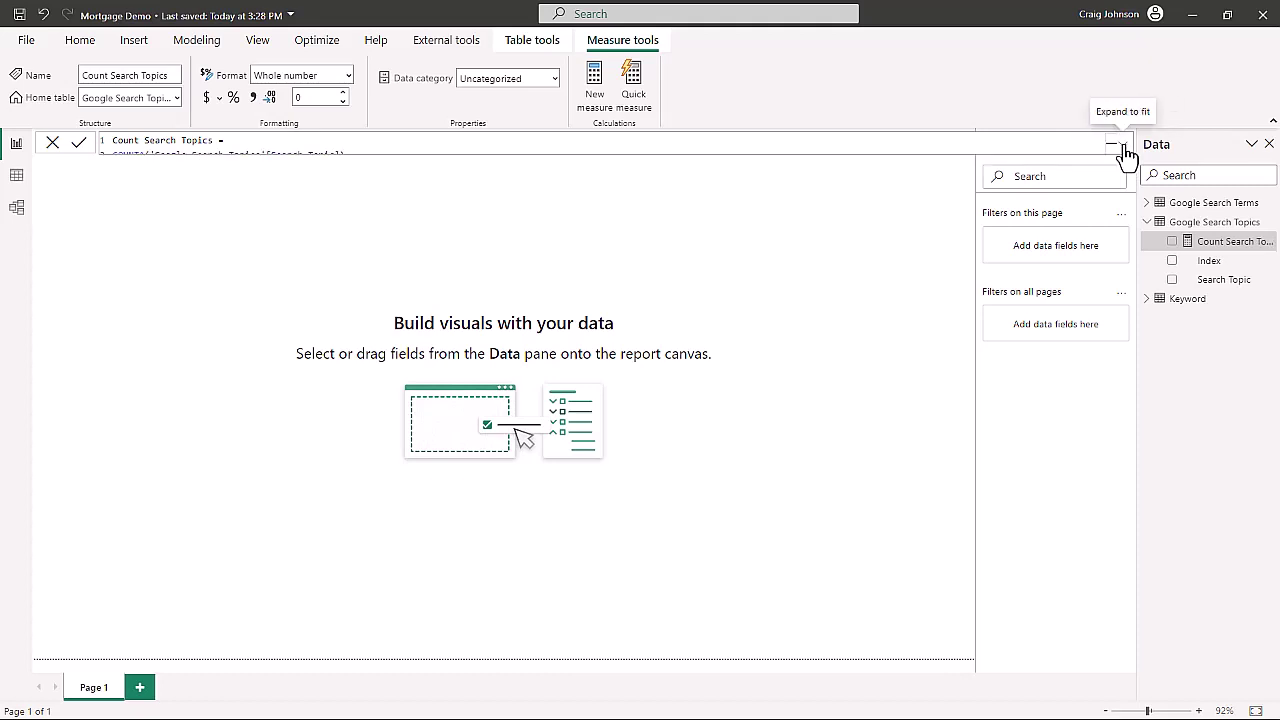
click(744, 245)
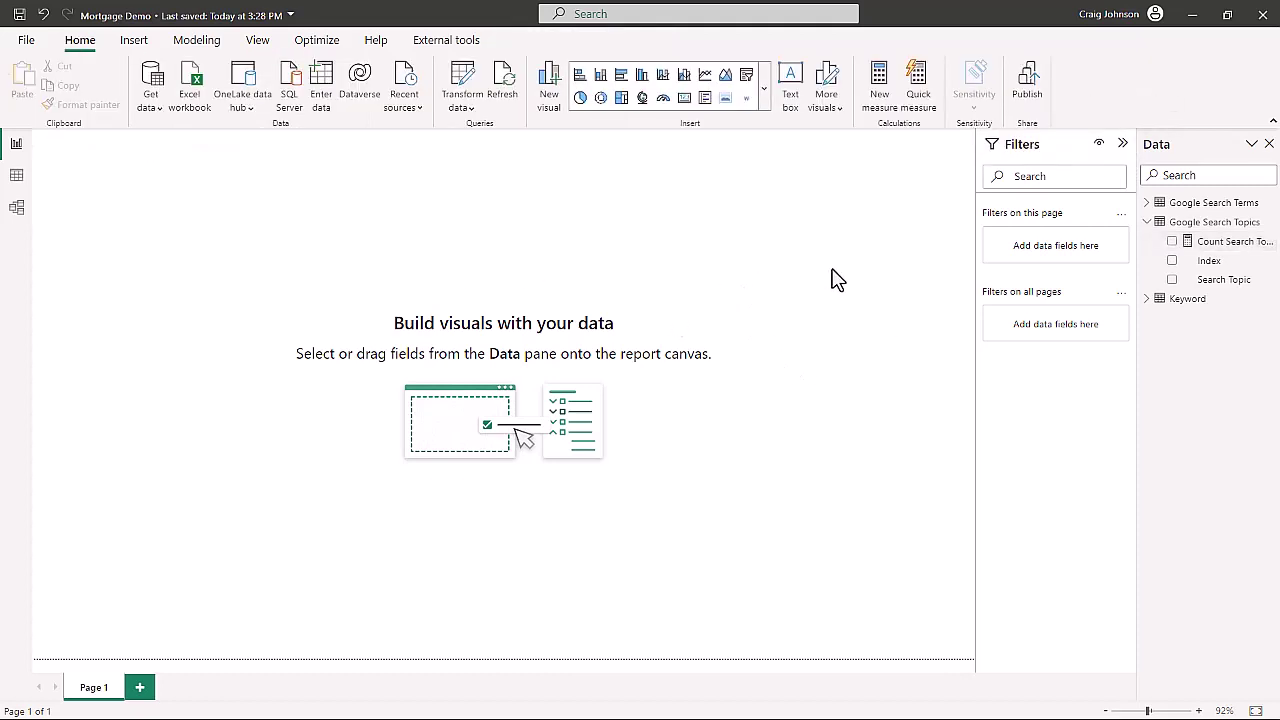
Insert a stacked bar chart near the page's upper-left corner with Search Topic from Google Search Topics on its Y-axis
click(580, 76)
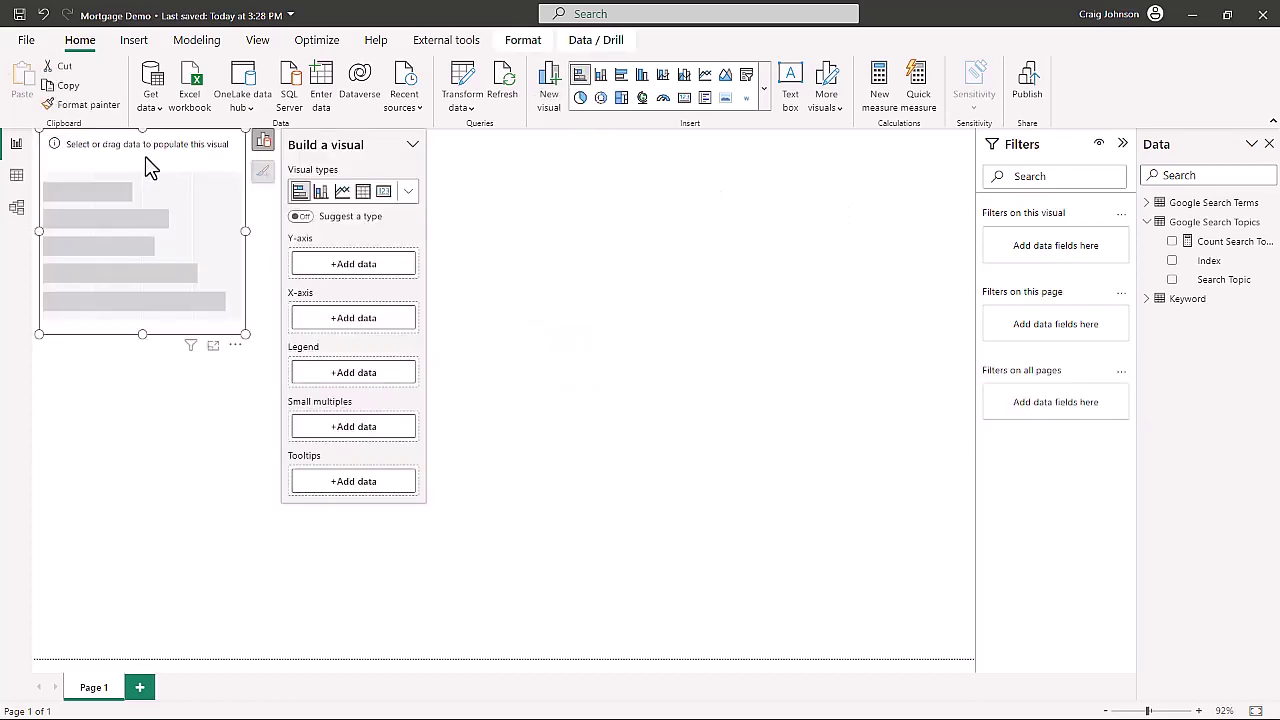
drag(149, 166, 206, 191)
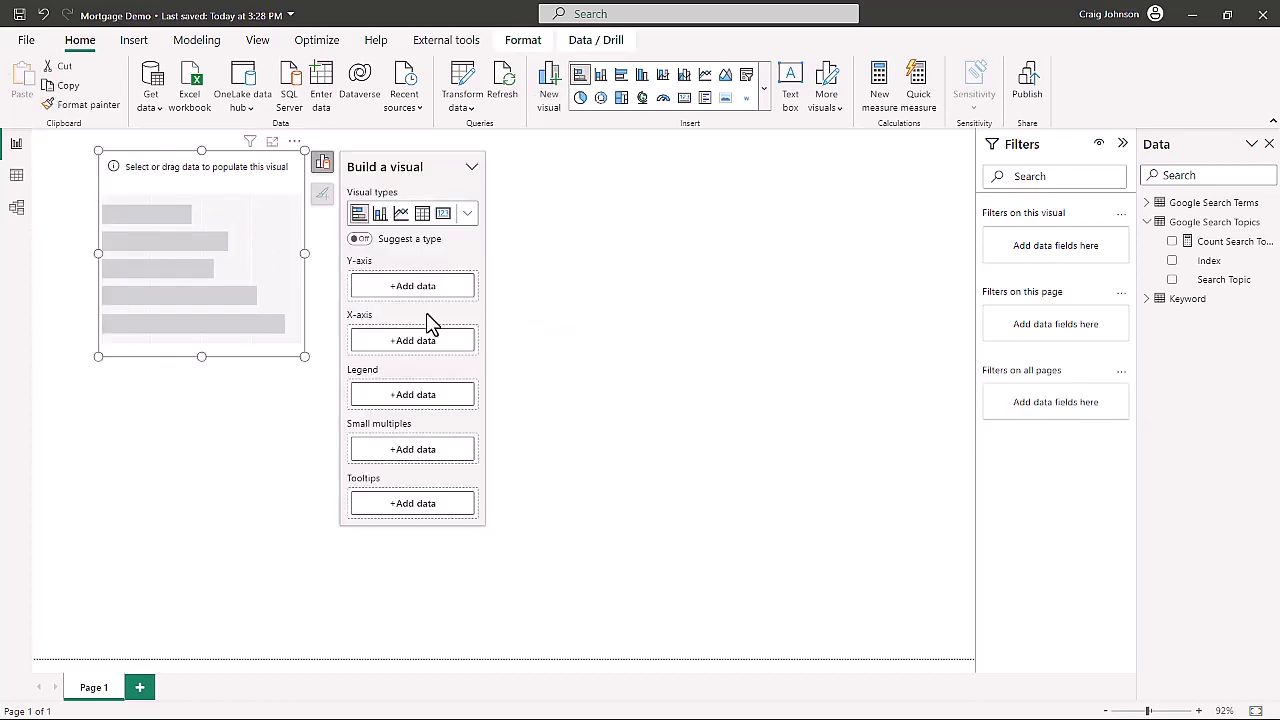
click(400, 290)
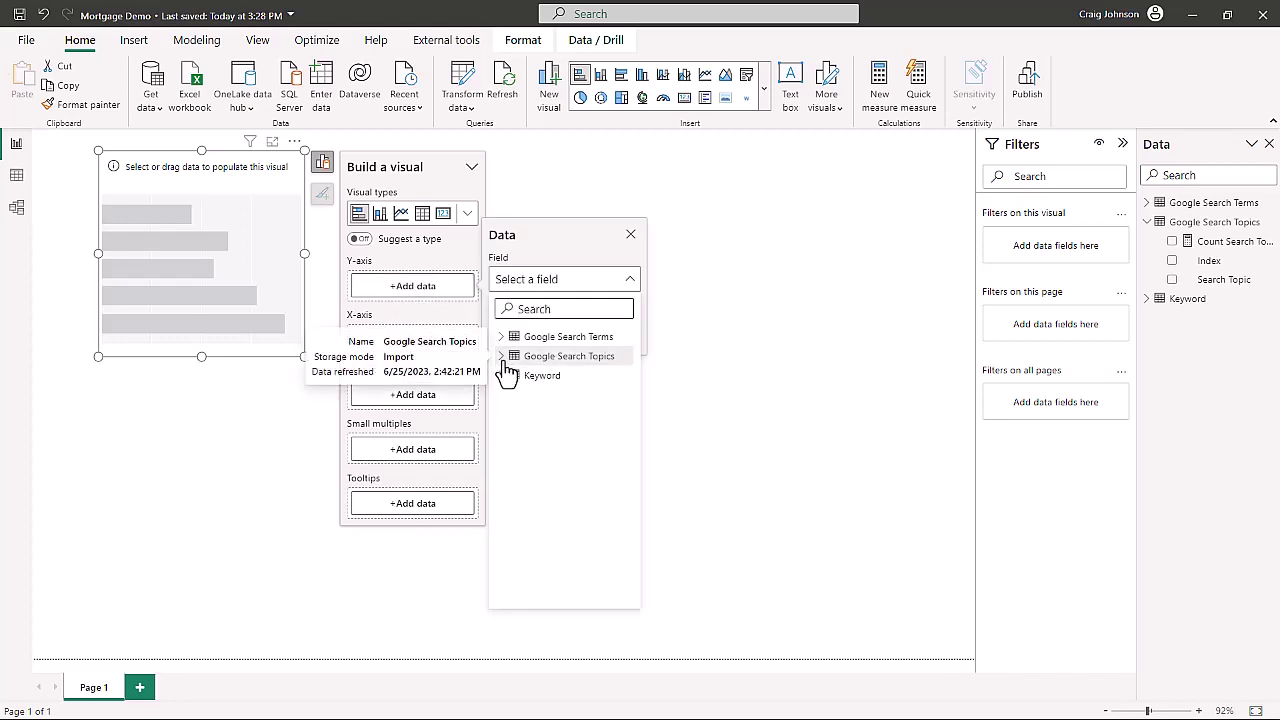
click(503, 358)
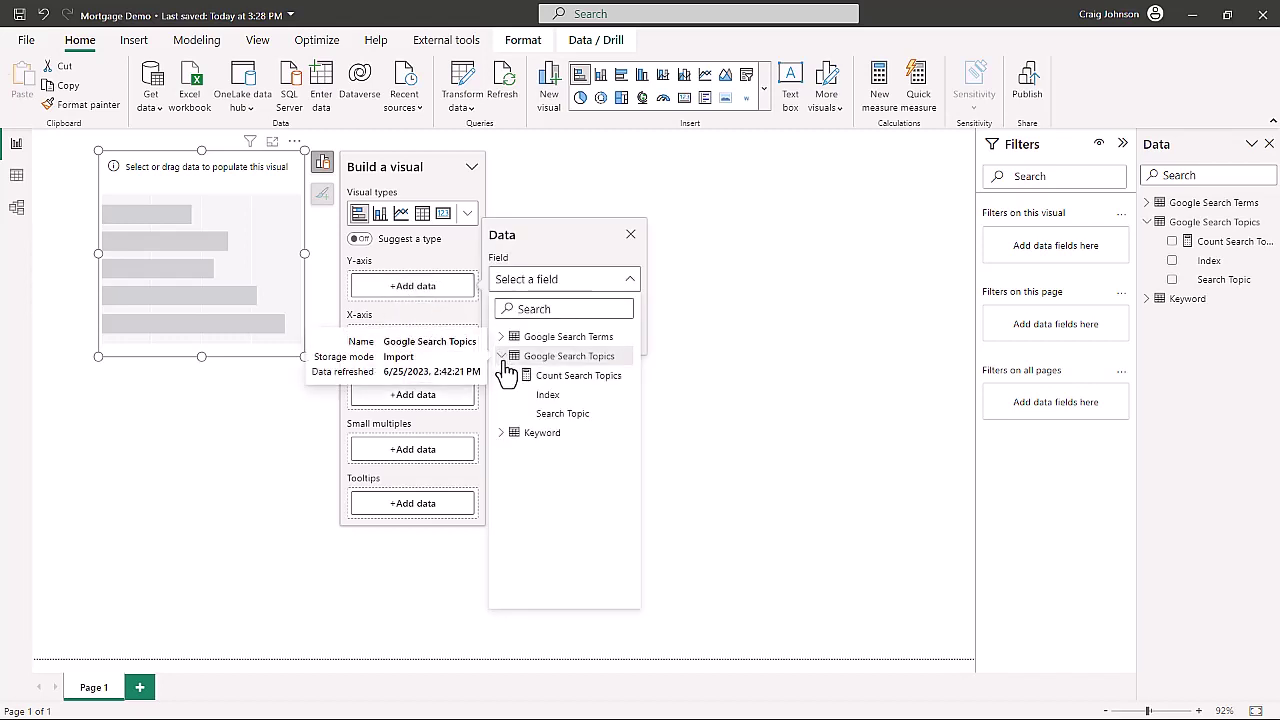
click(553, 413)
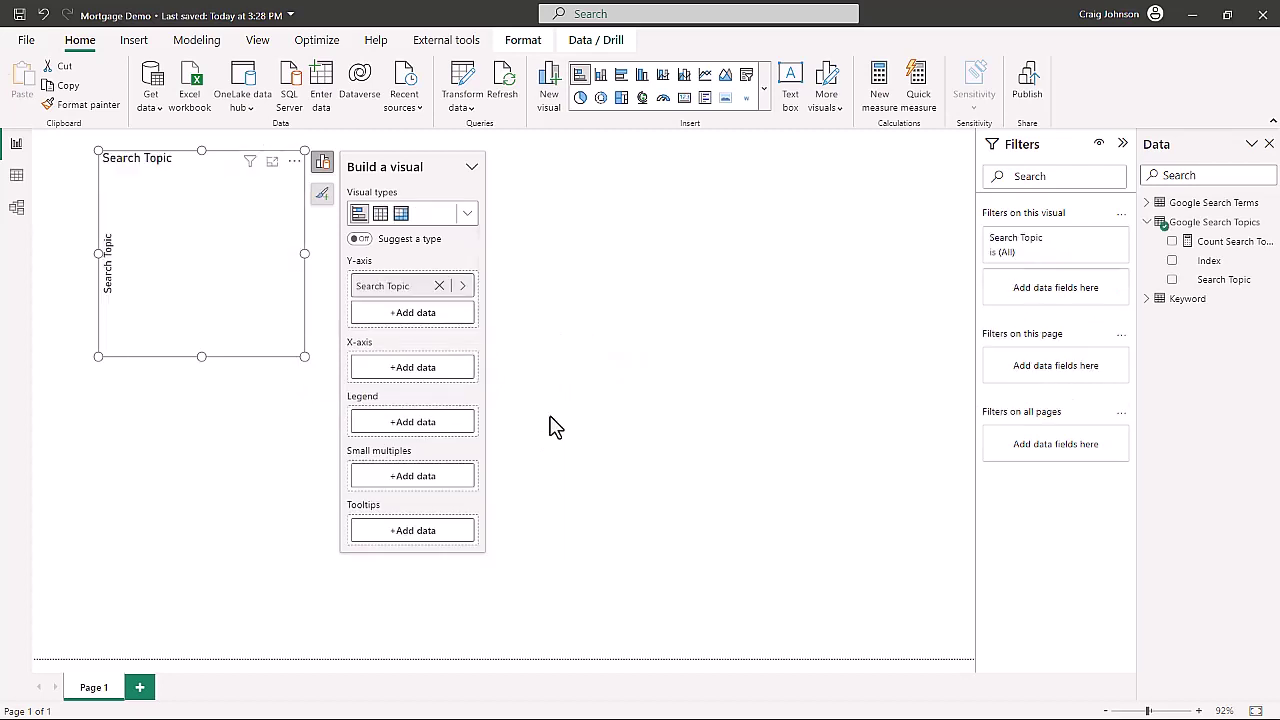
Put the Count Search Topics measure on the bar chart's X-axis and enlarge the chart to fit all topics without scrolling
click(424, 370)
click(503, 441)
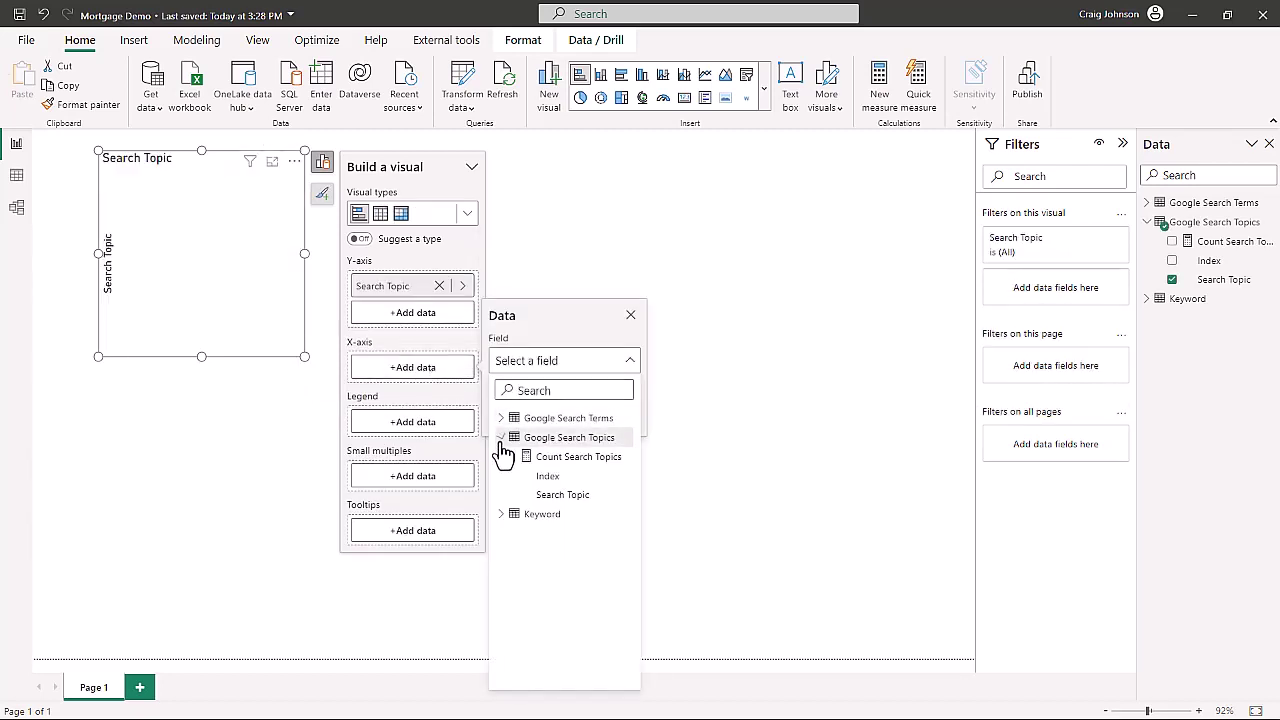
click(565, 458)
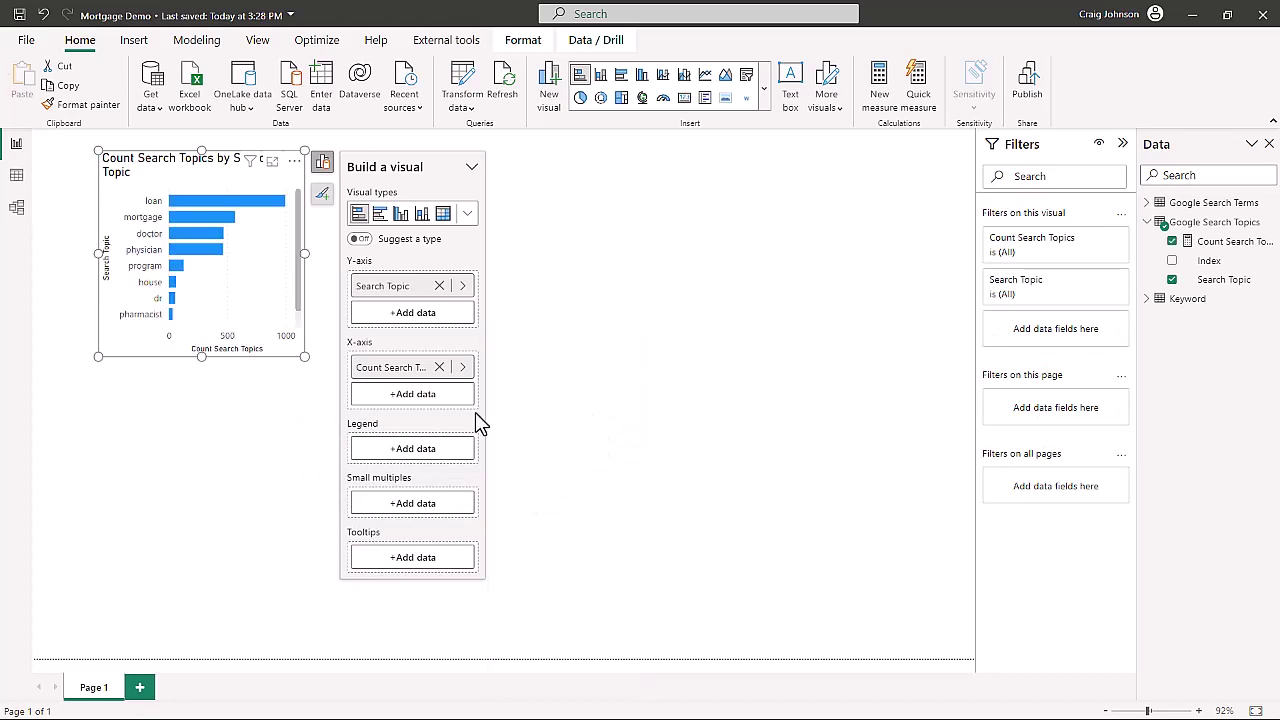
drag(305, 358, 484, 421)
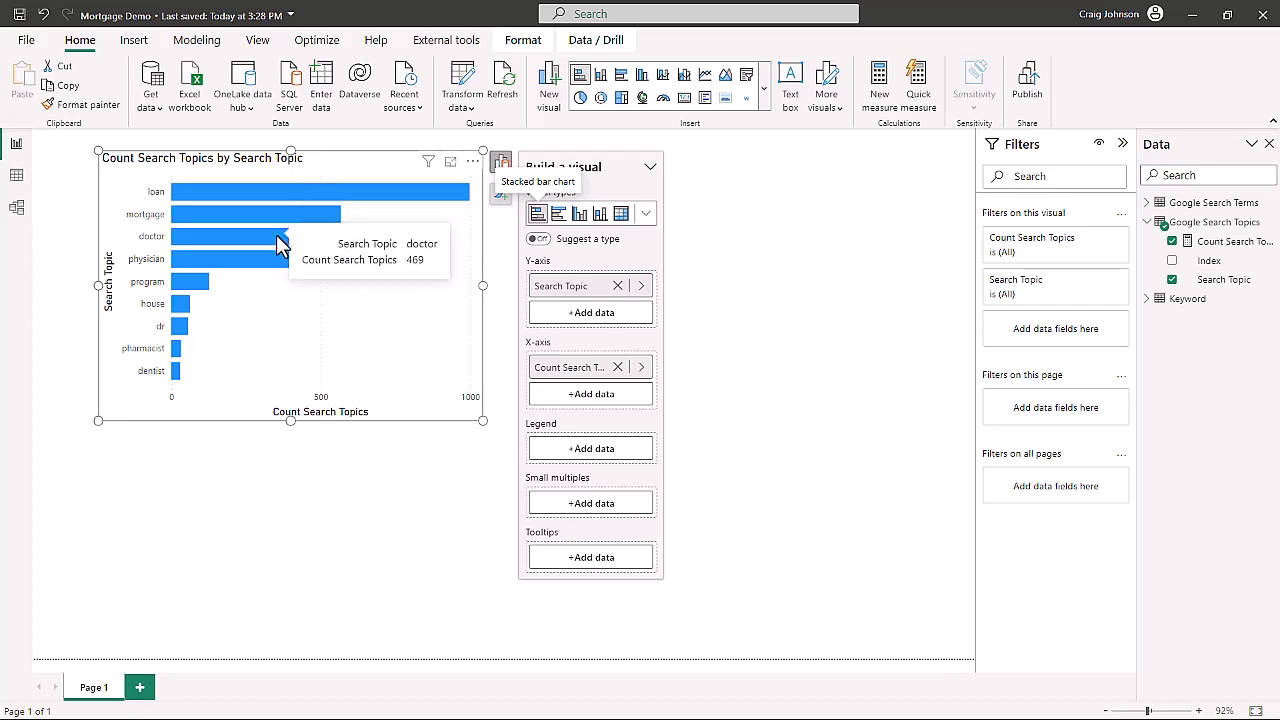
click(478, 428)
Duplicate the Count Search Topics by Search Topic bar chart and place the copy to the right of the original
click(420, 234)
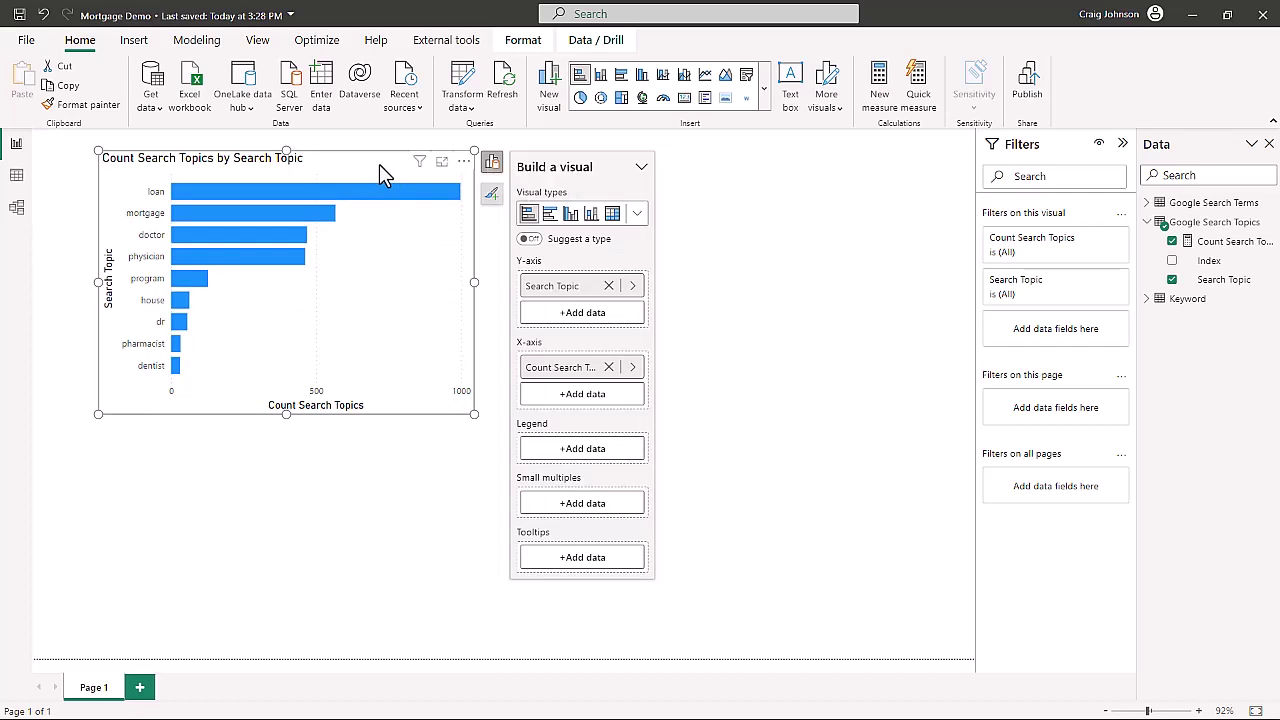
key(ctrl+c)
key(ctrl+v)
drag(365, 175, 846, 178)
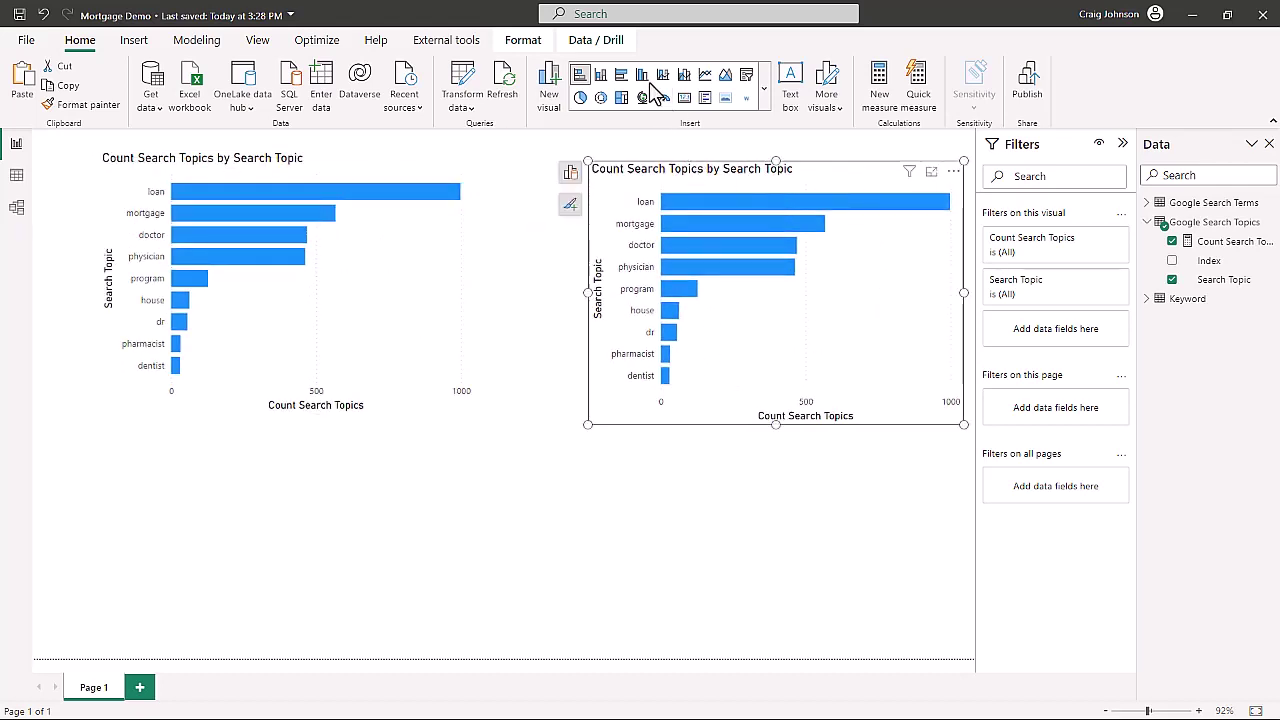
Convert the copied bar chart to a treemap and move it slightly up and closer to the original chart
click(621, 97)
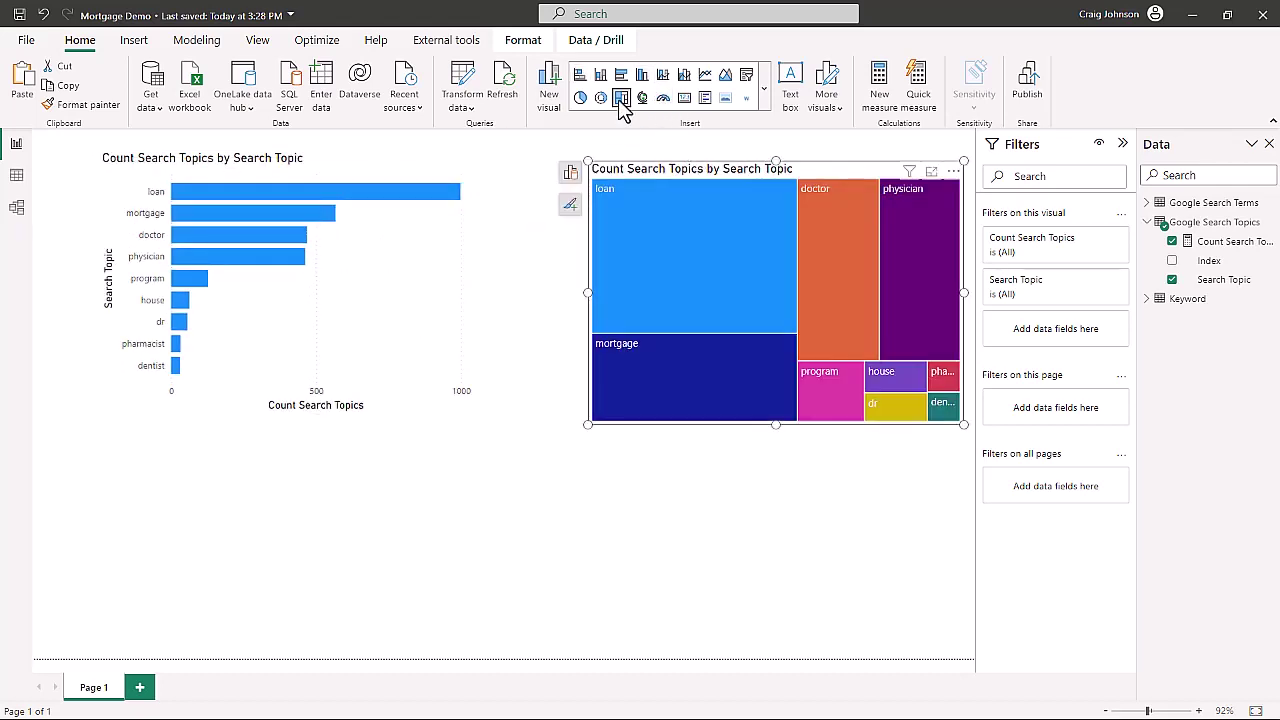
mouse_move(714, 292)
mouse_move(729, 321)
drag(819, 166, 779, 147)
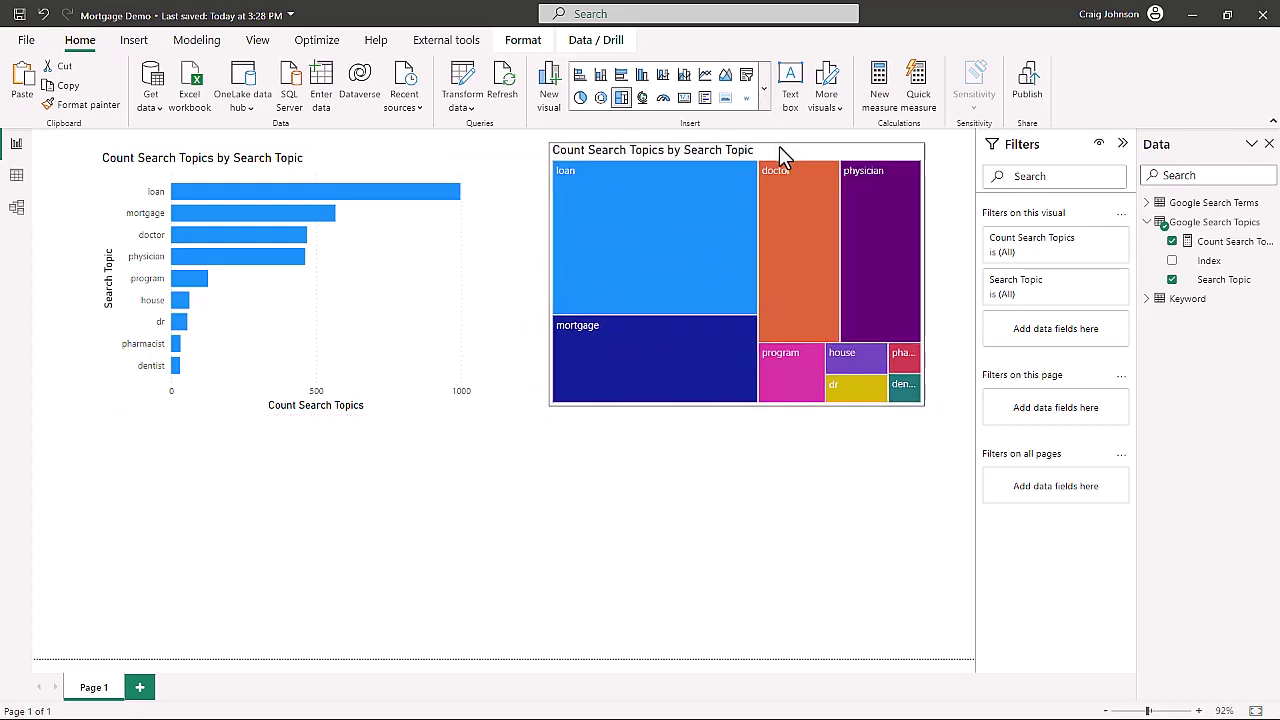
Choose the imported custom visual marked "w" from the full set of available visuals
click(765, 90)
scroll(689, 531, down, 3)
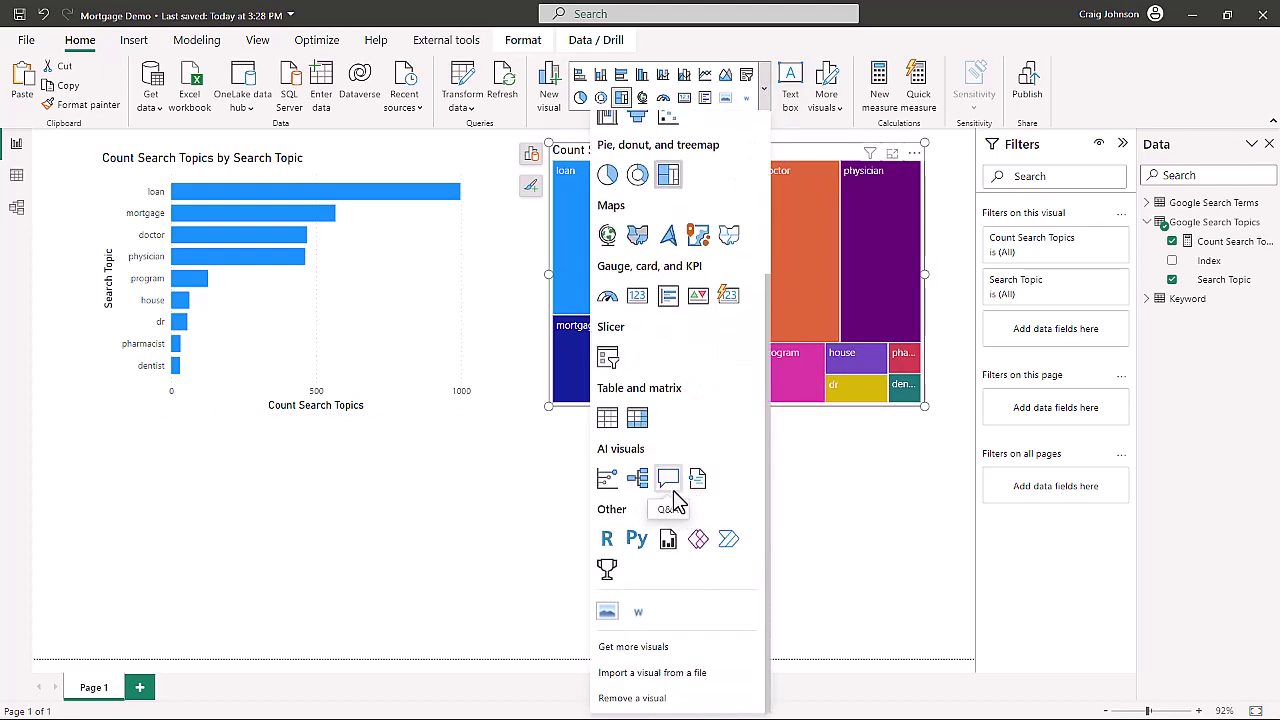
click(634, 614)
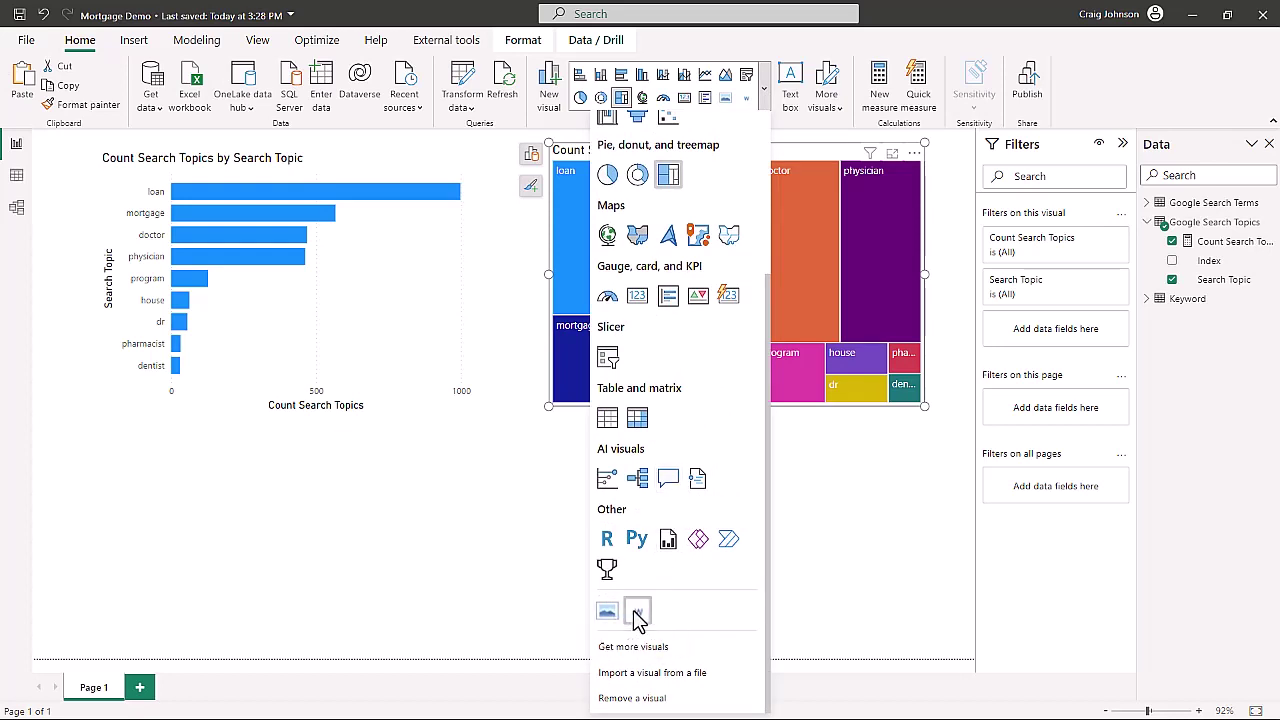